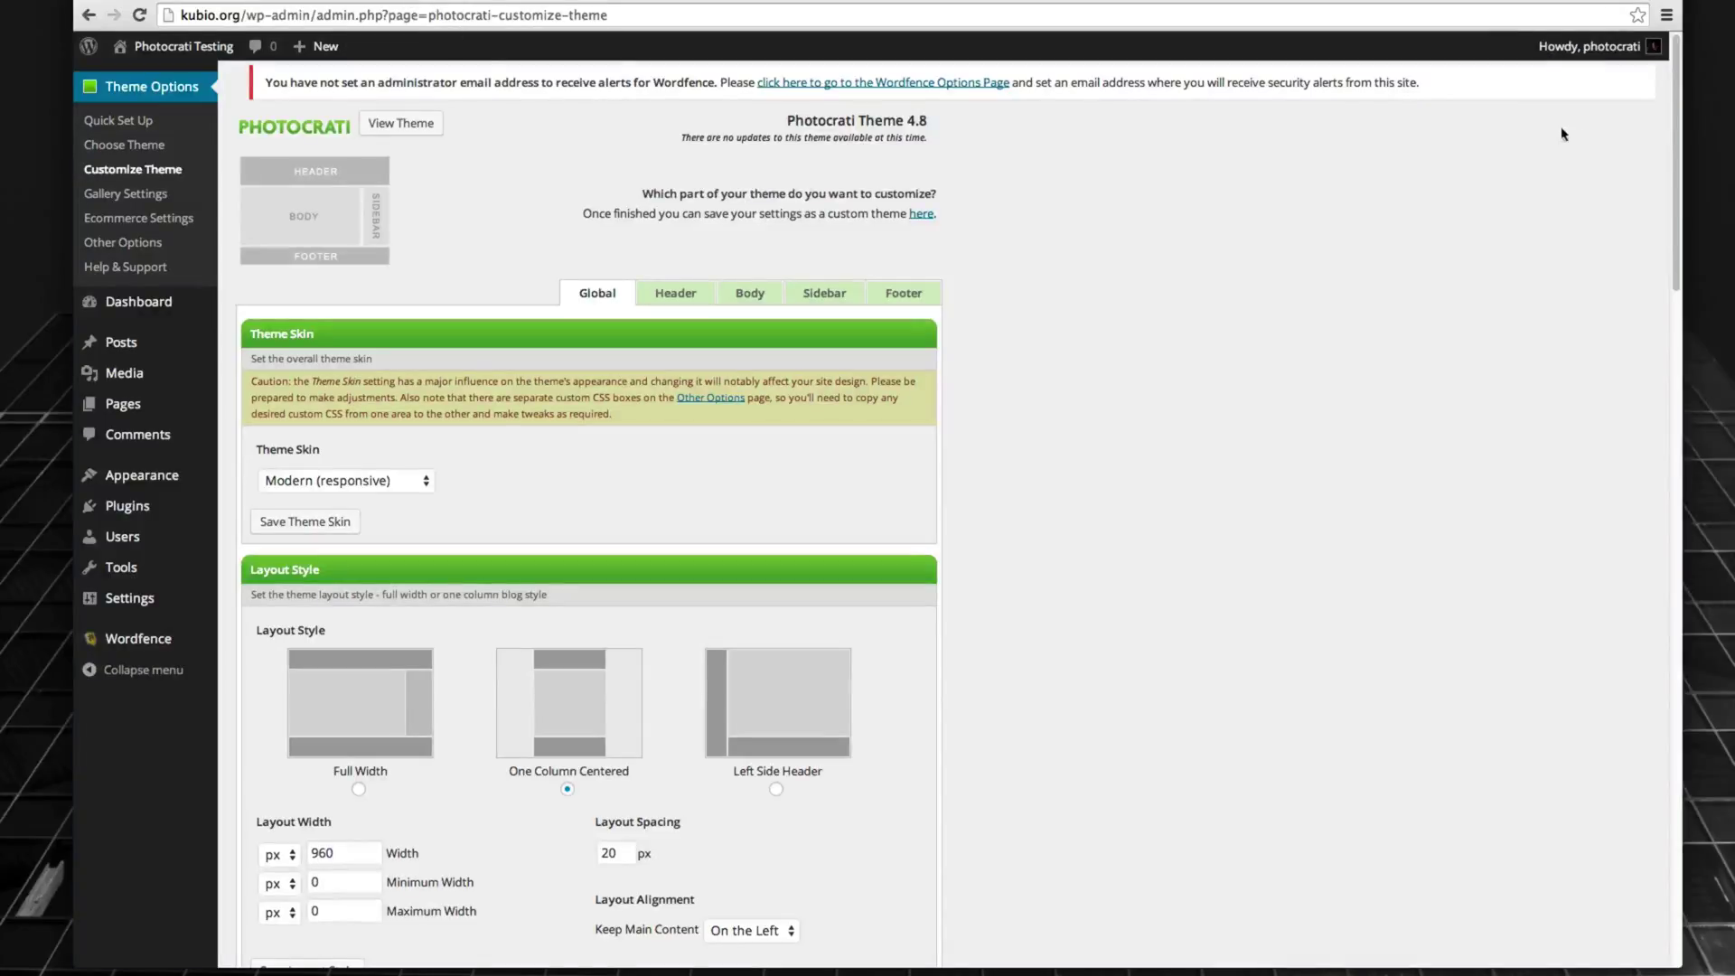
Scroll through the built-in Background Image and pattern thumbnails.
drag(1670, 120, 1697, 367)
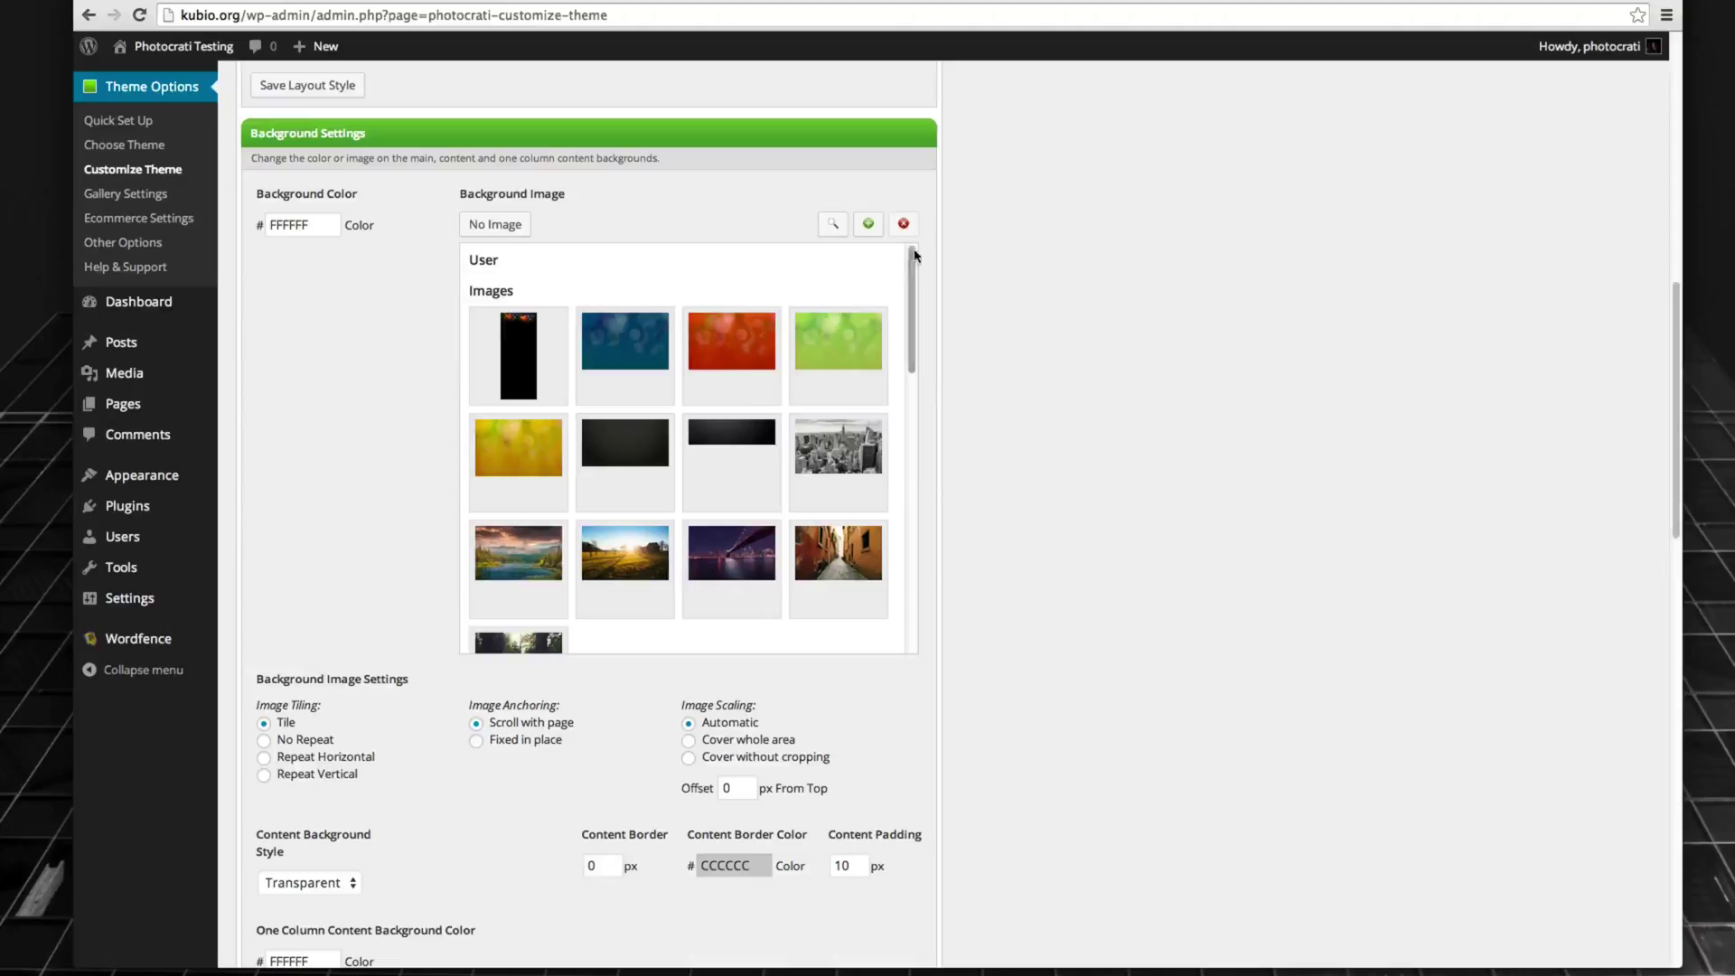
drag(913, 256, 900, 299)
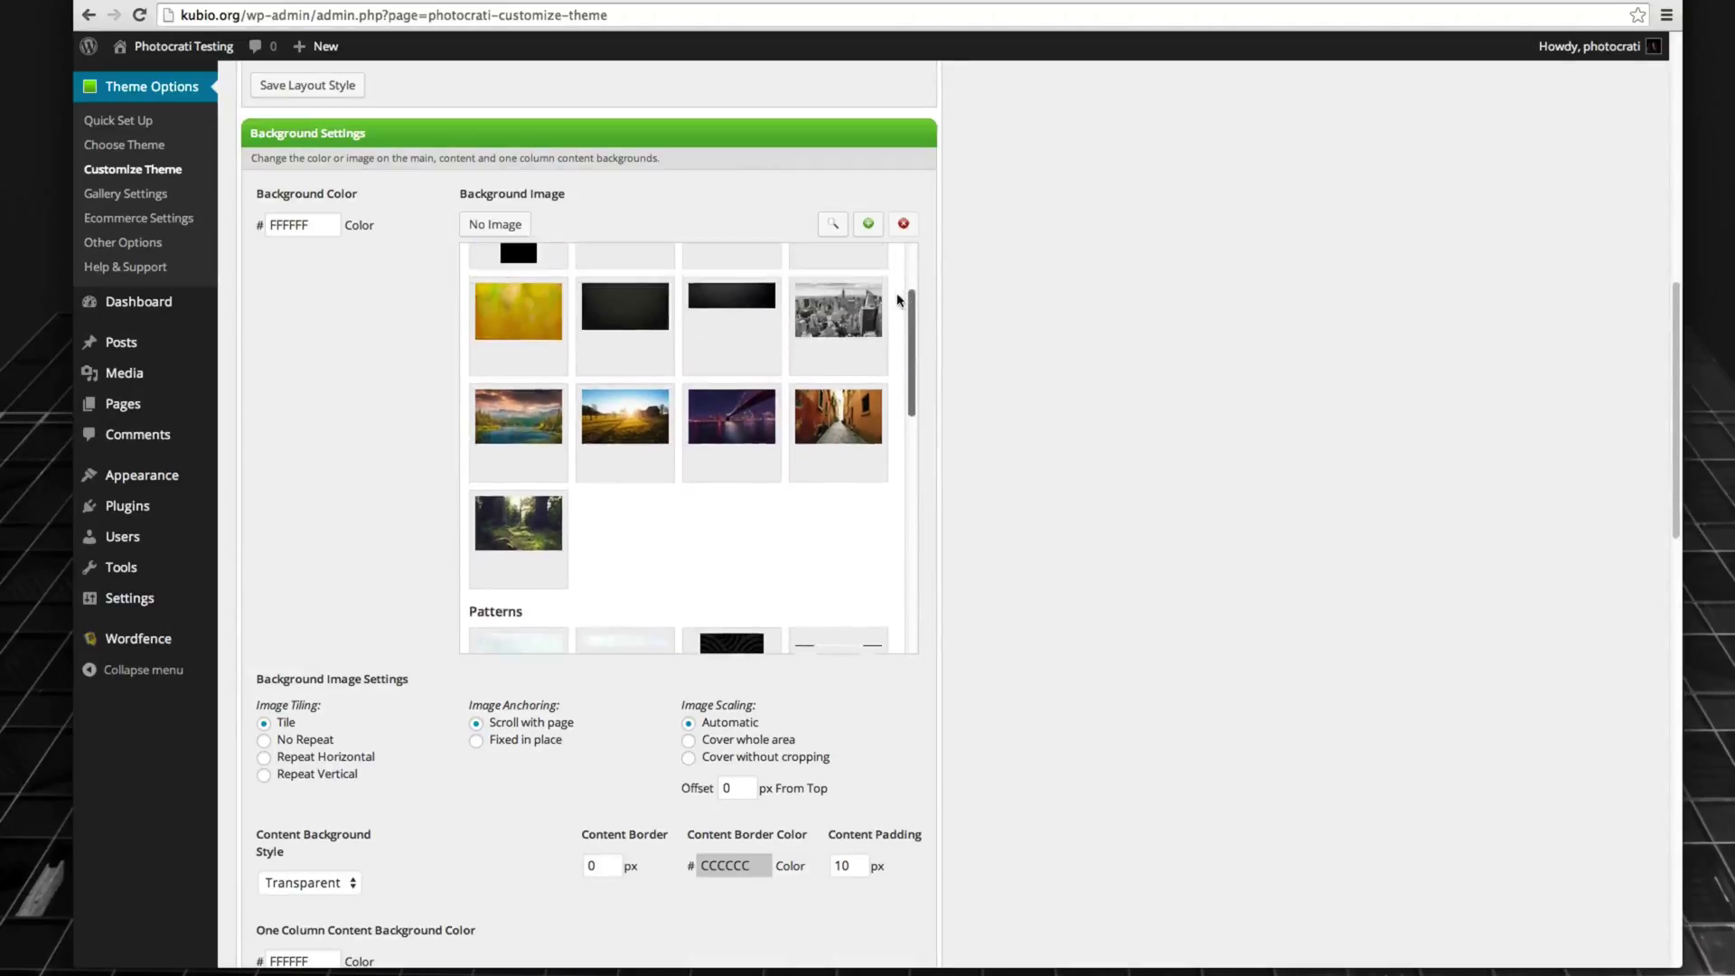
scroll(895, 289, up, 2)
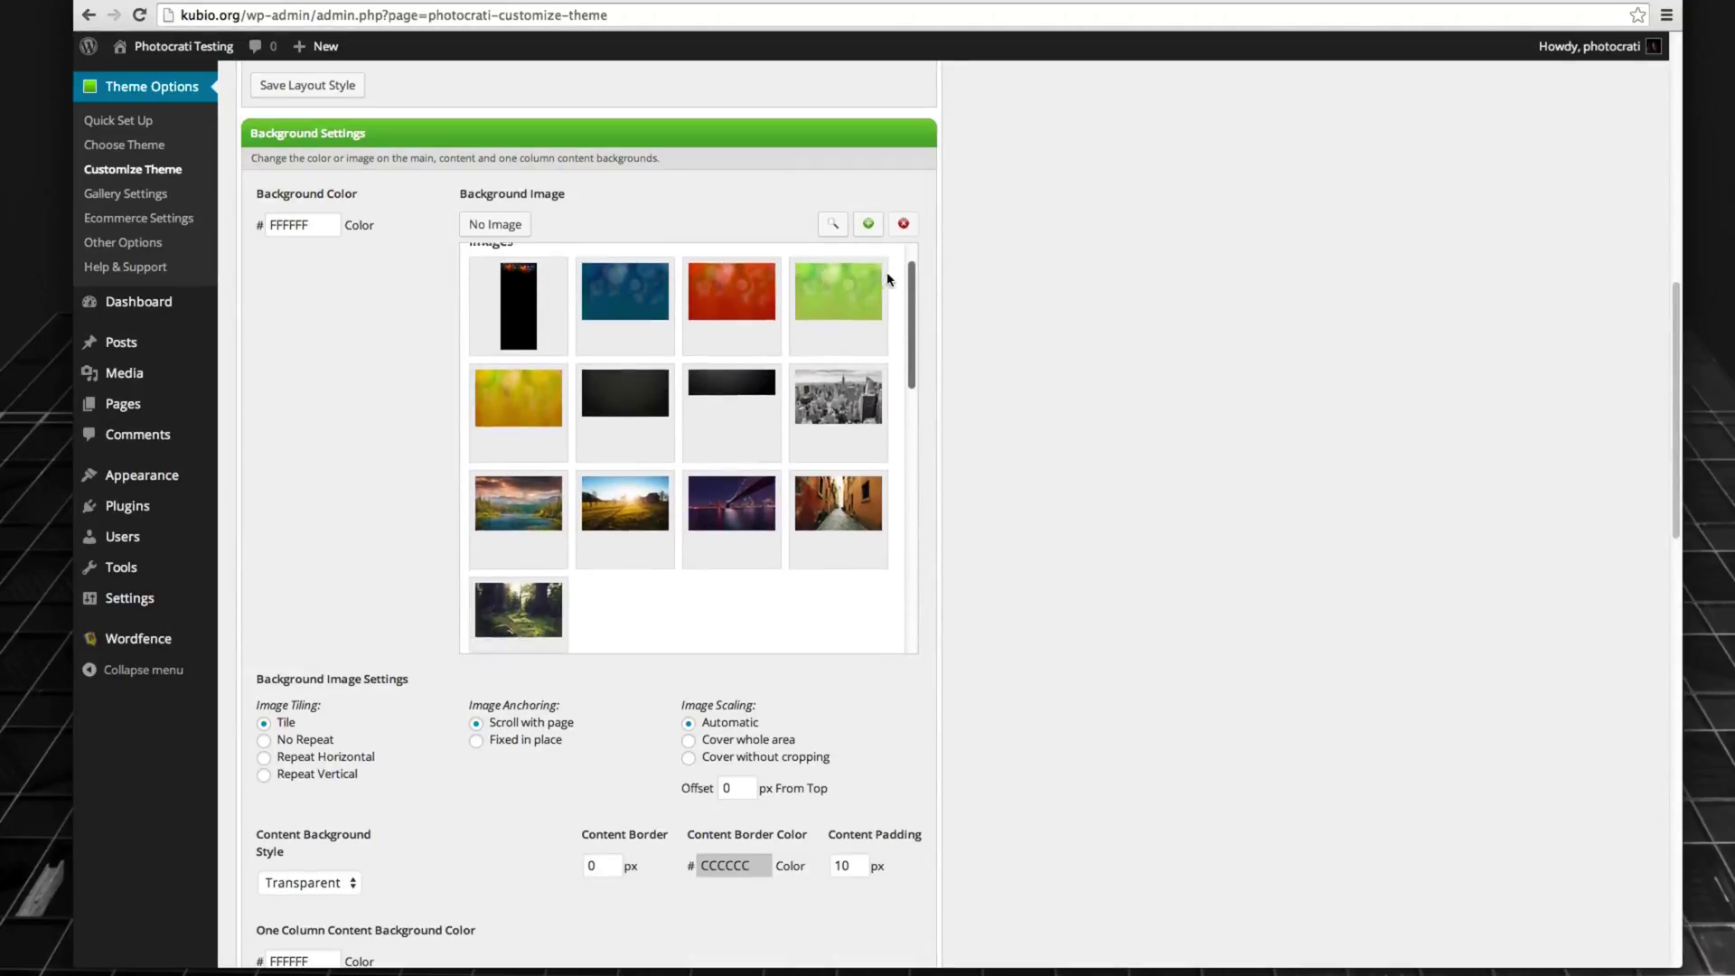
scroll(890, 280, down, 10)
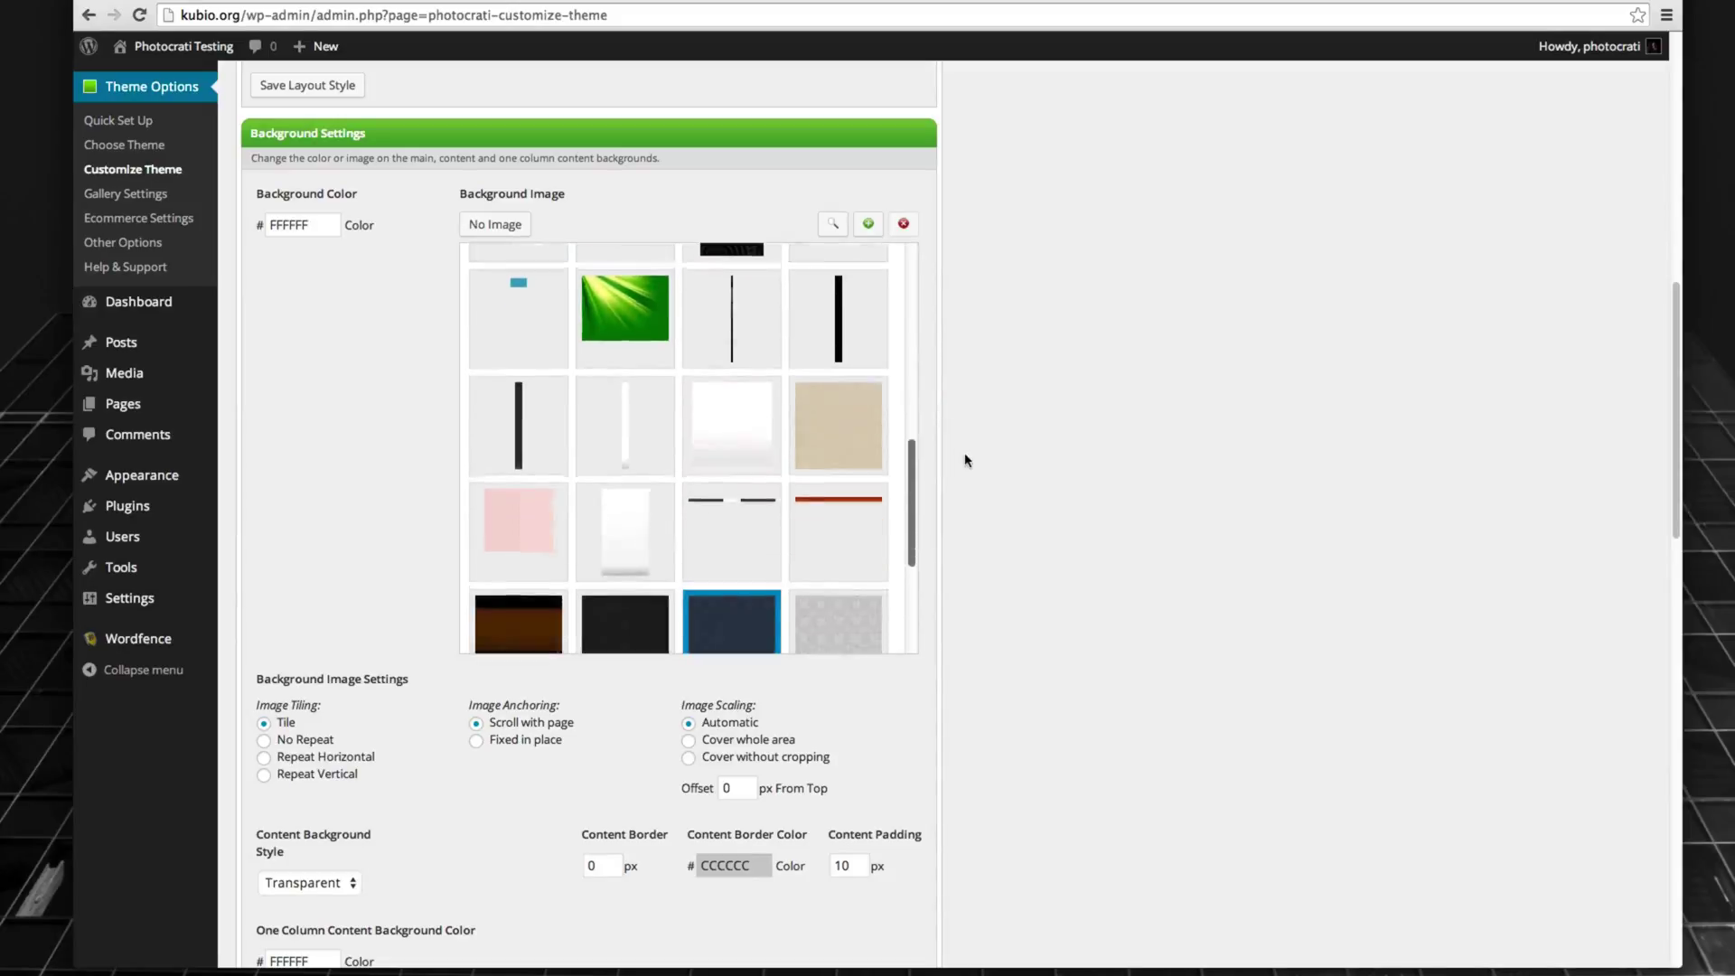
scroll(894, 406, down, 5)
scroll(894, 361, up, 15)
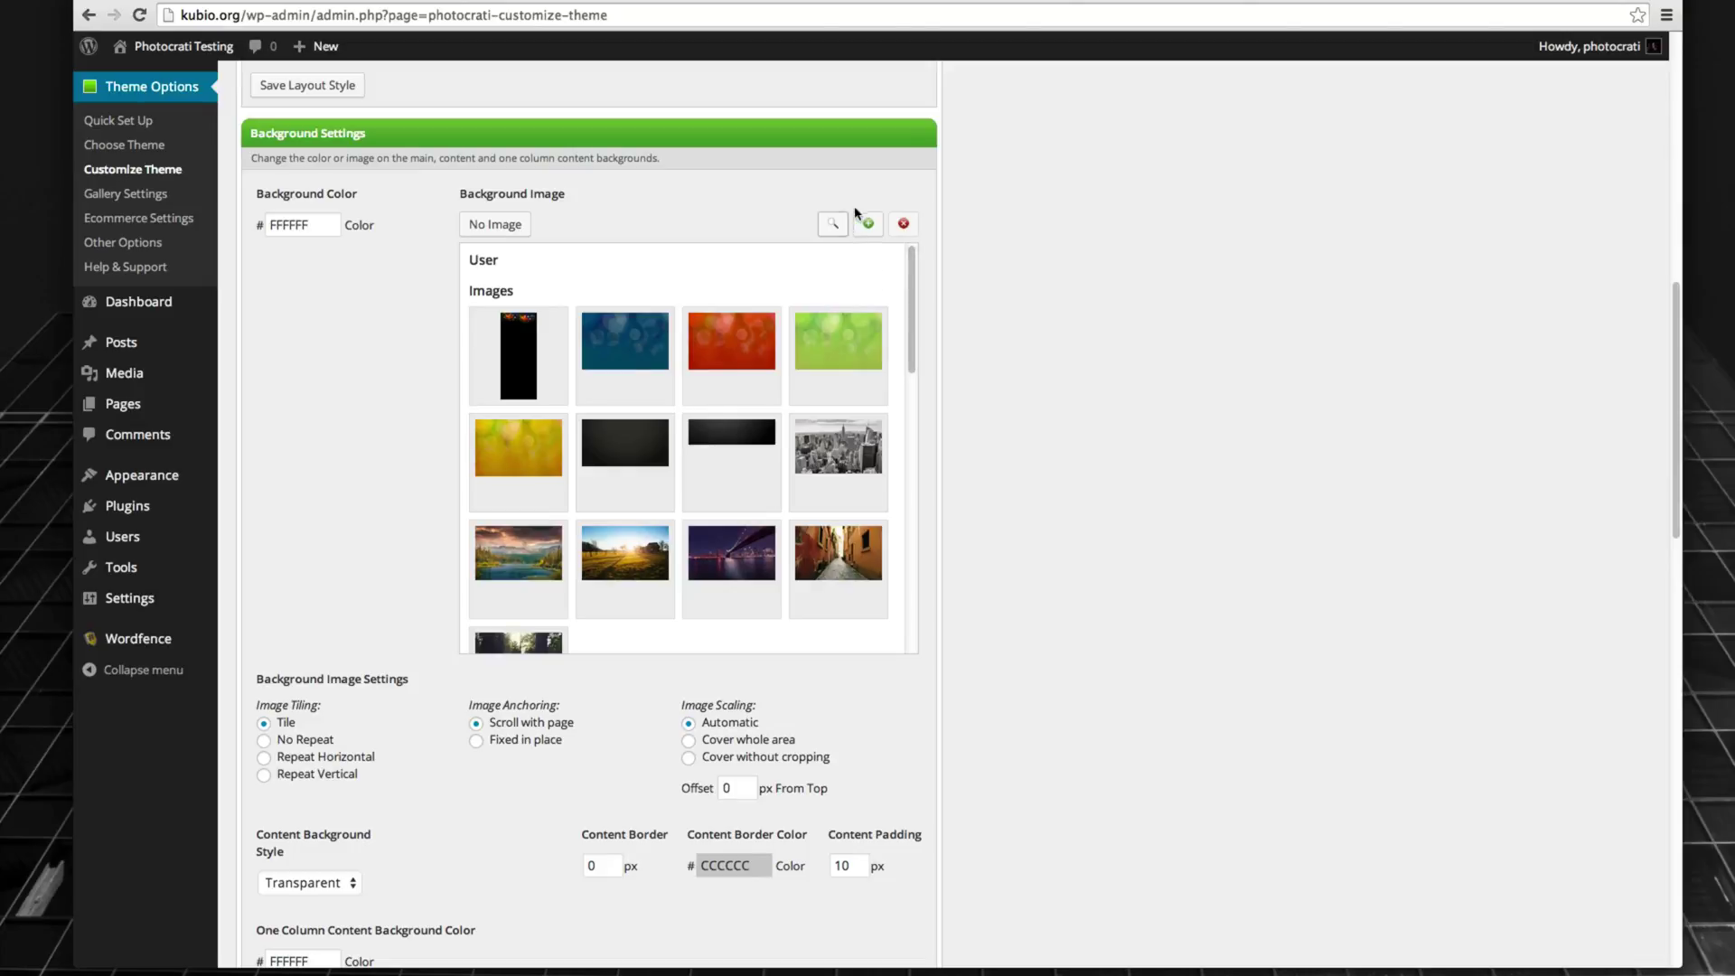
Upload Cityscape_023.jpg through the media library, select it as background, and save the background settings.
click(868, 225)
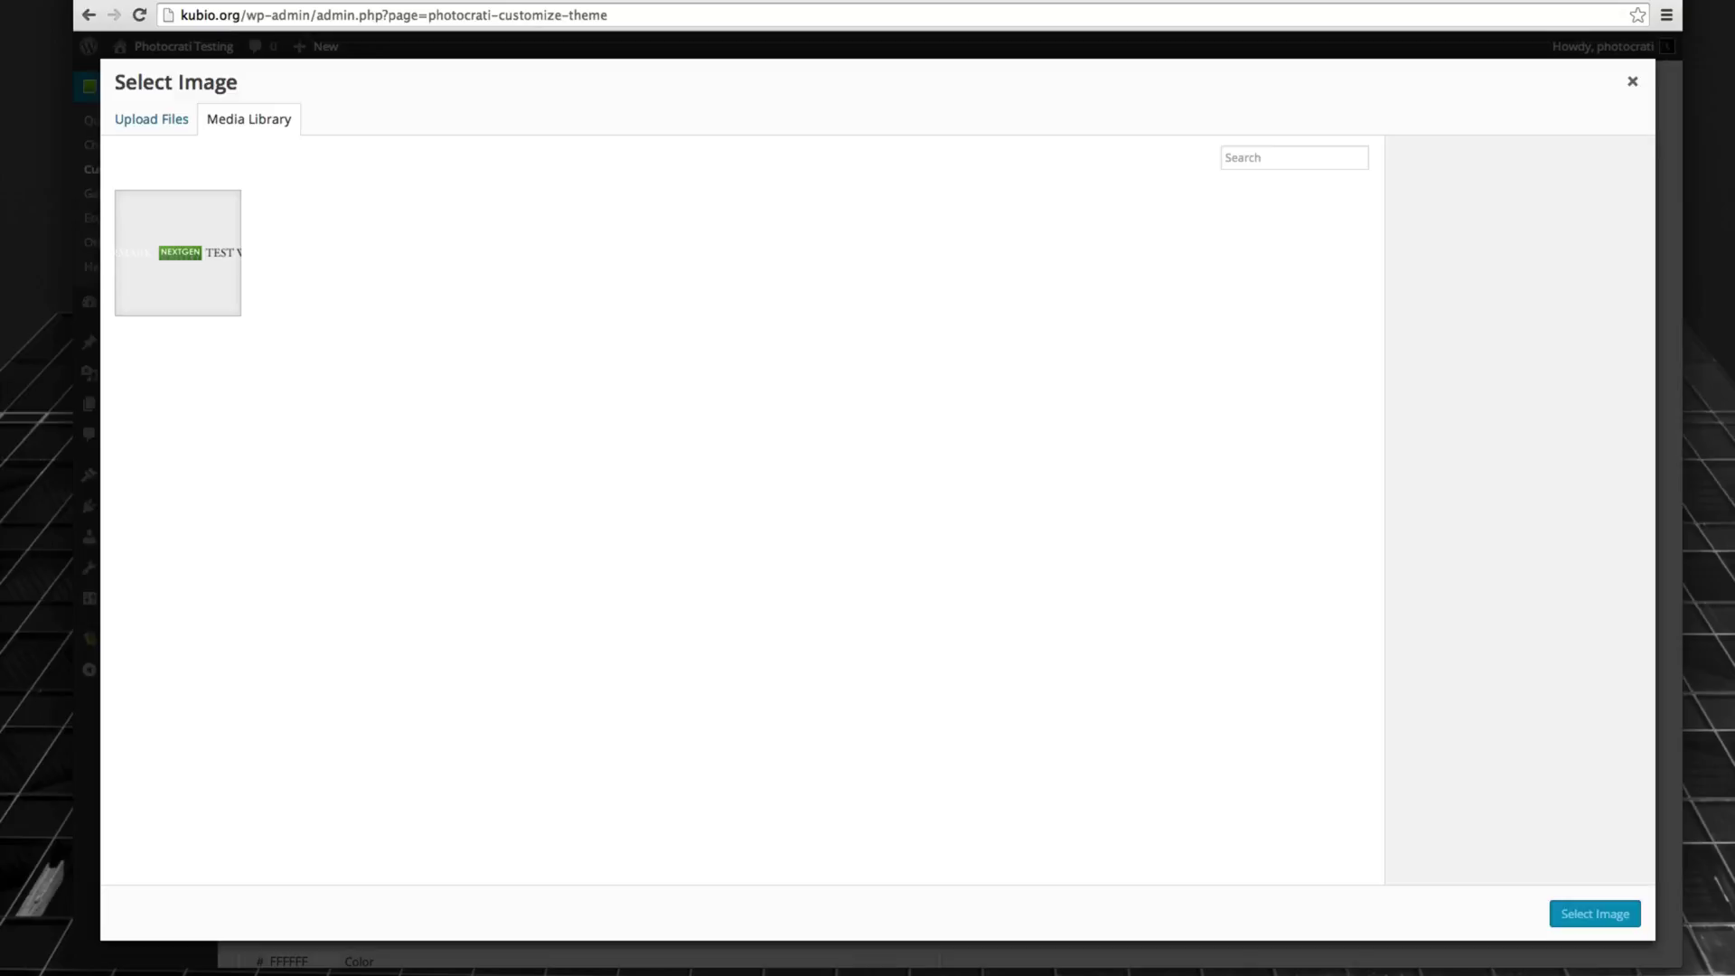
drag(18, 316, 743, 379)
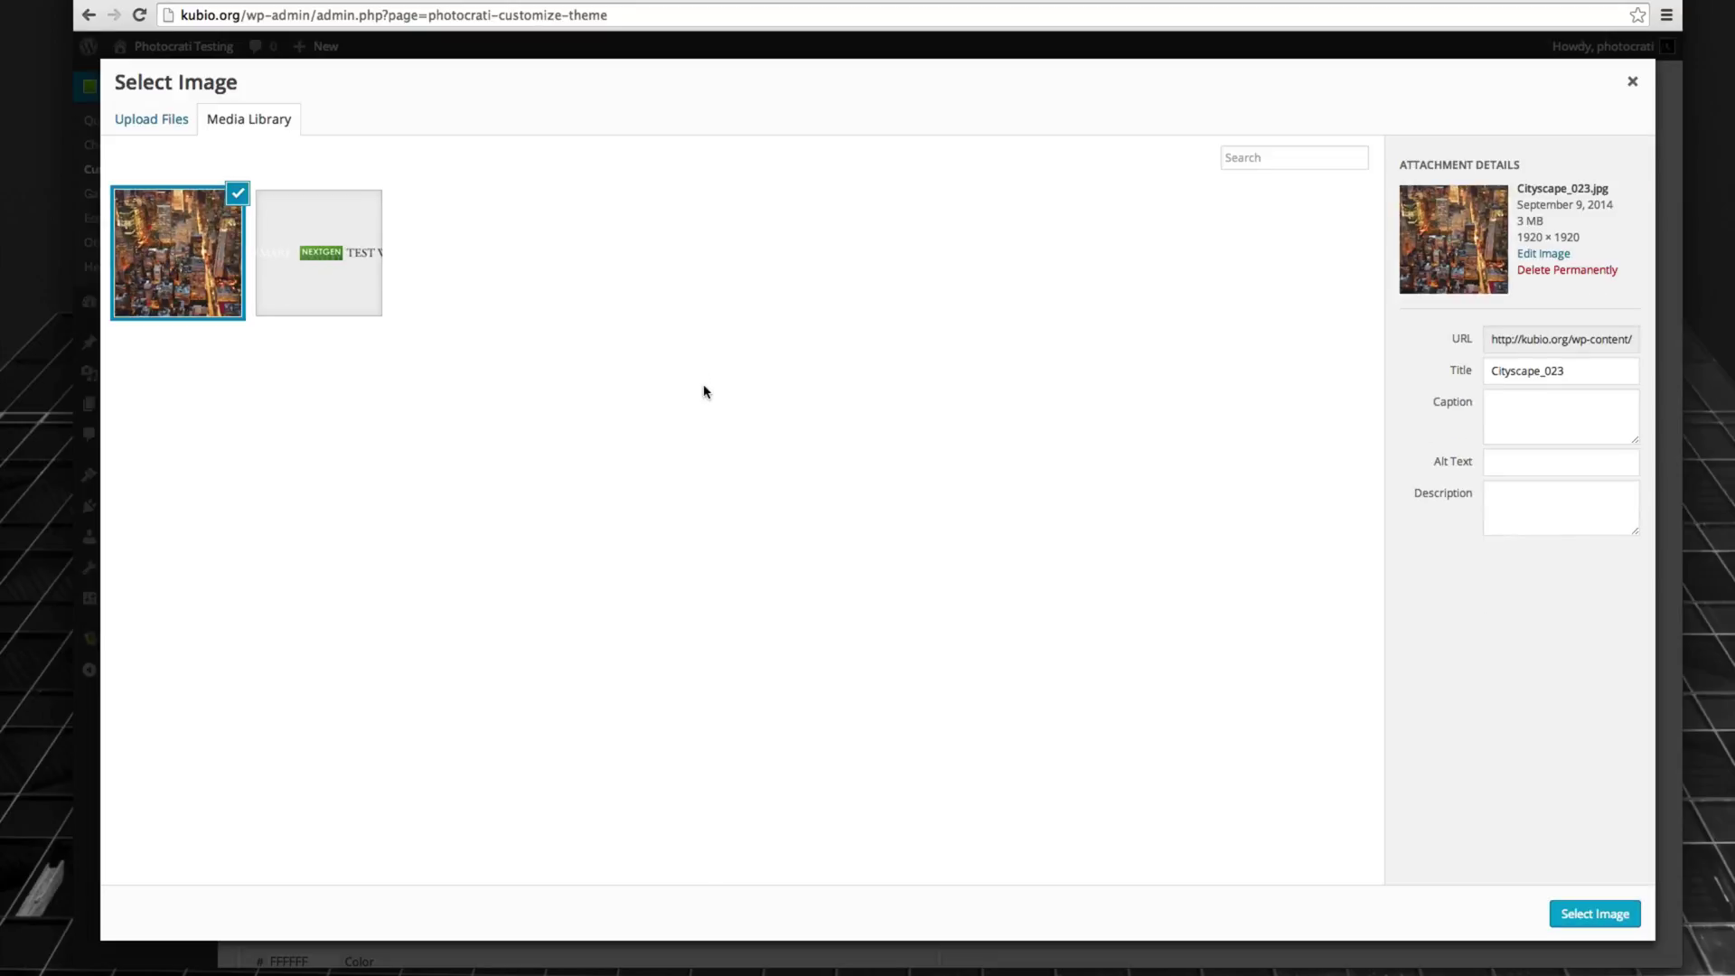
click(1595, 913)
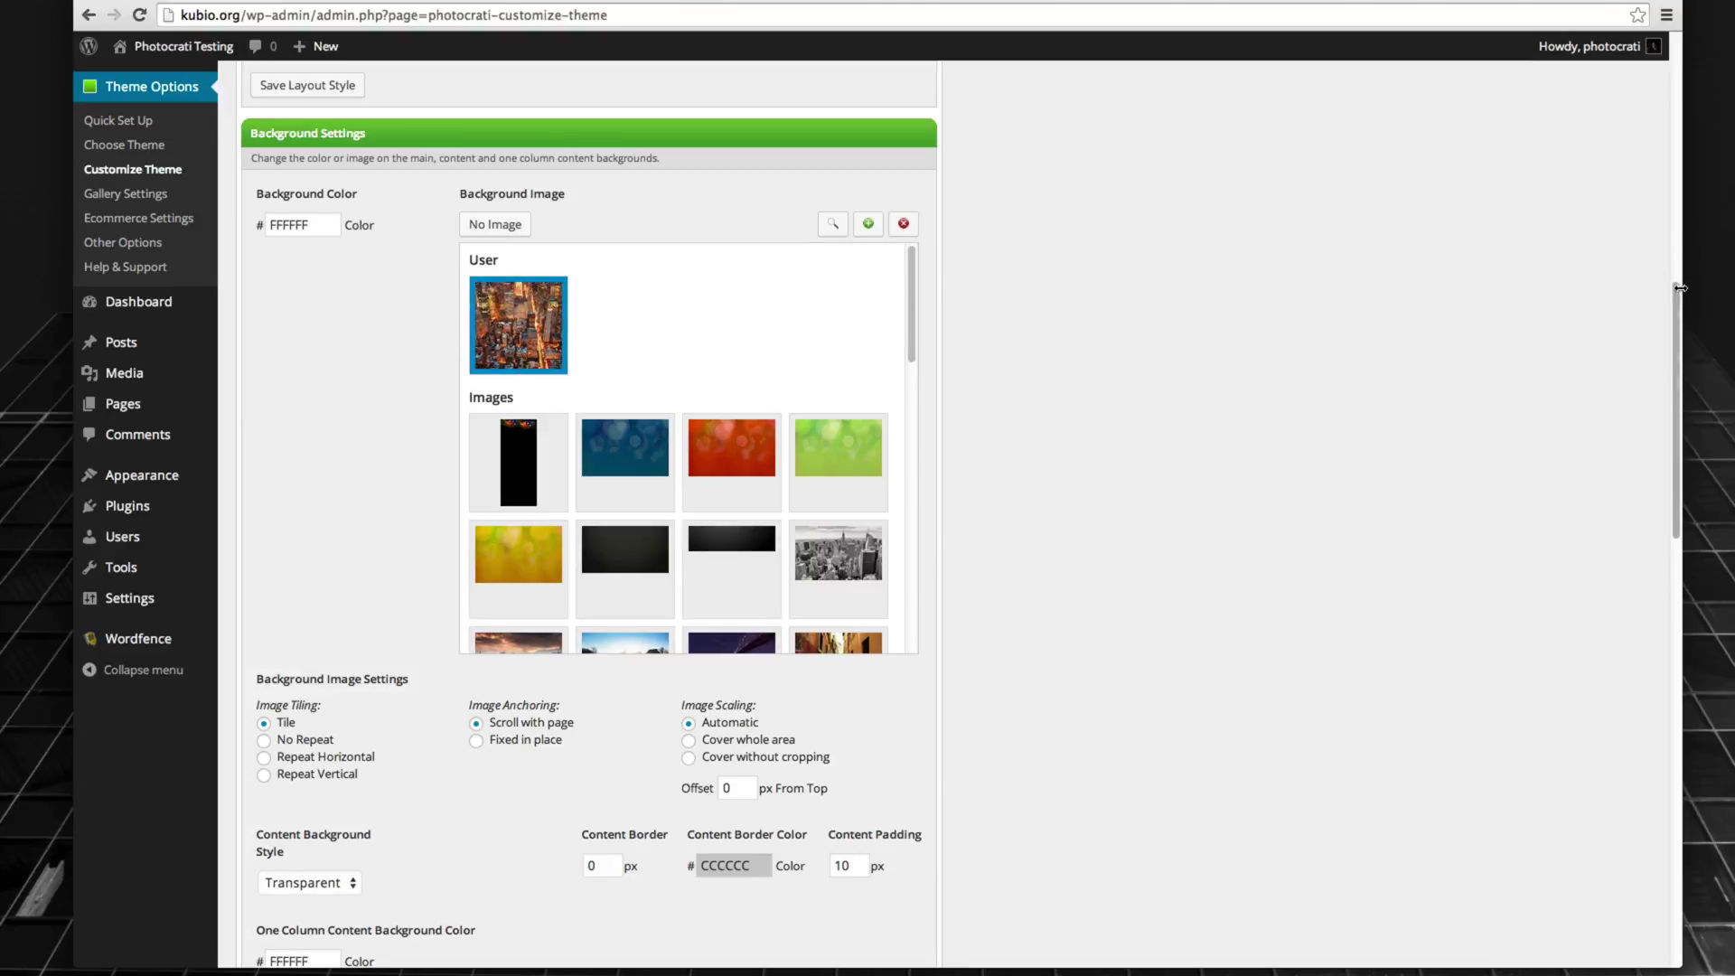
scroll(1677, 407, down, 4)
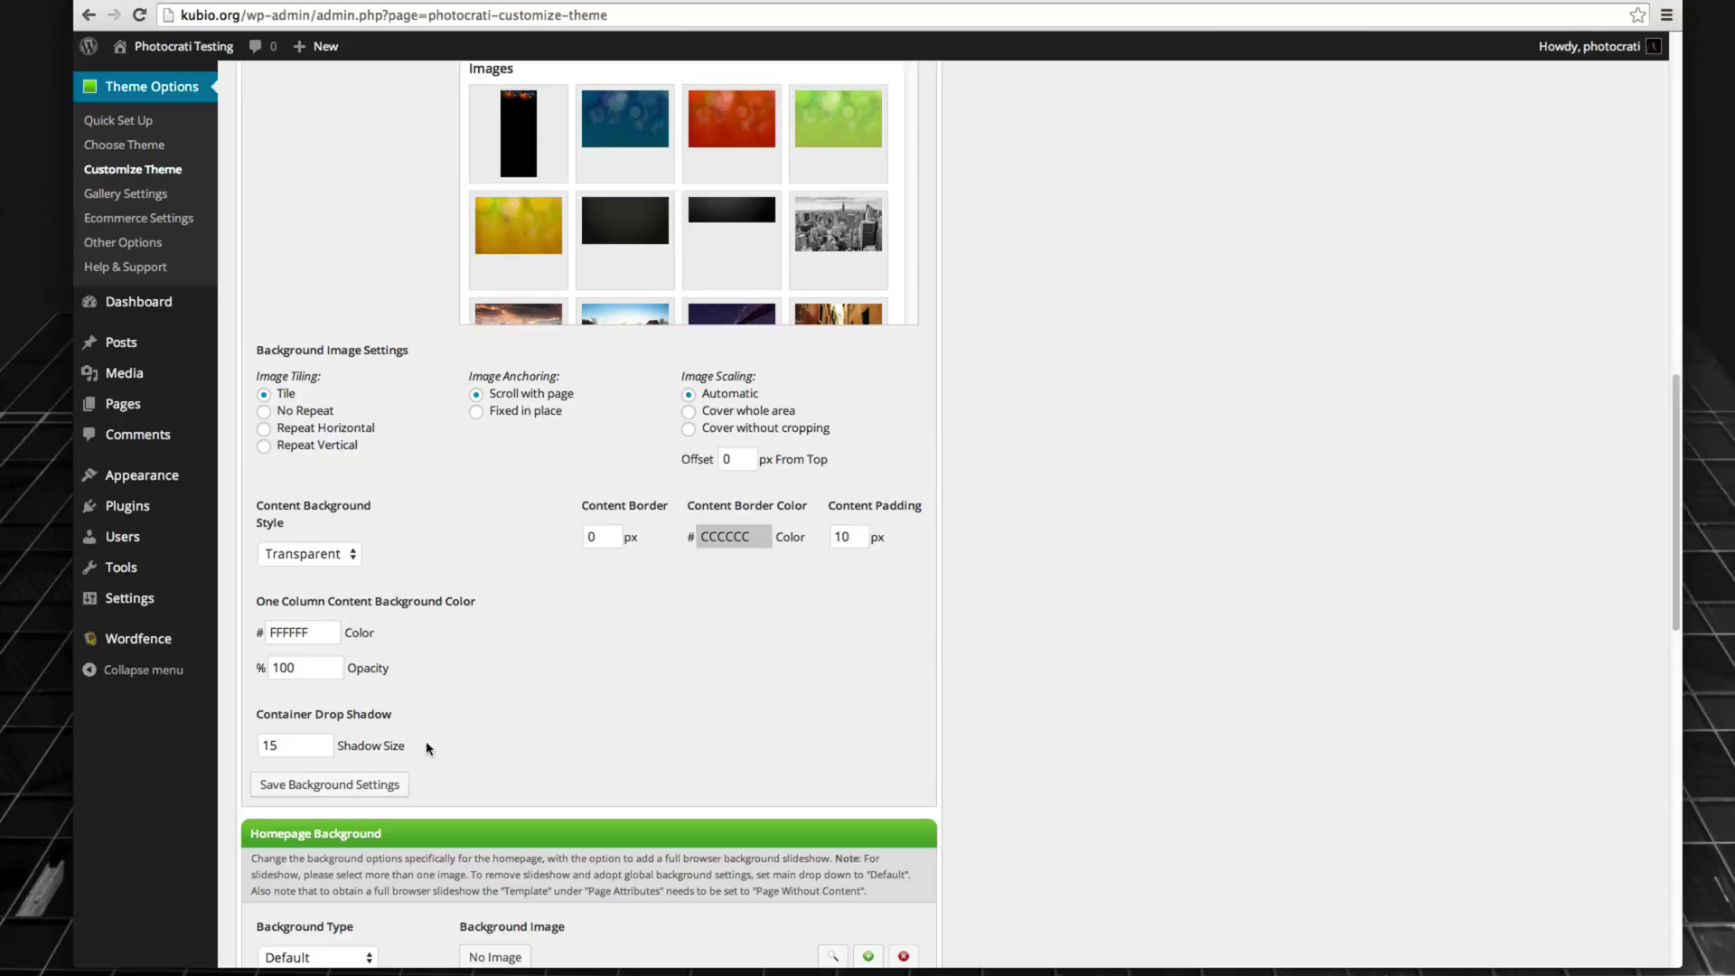
click(398, 777)
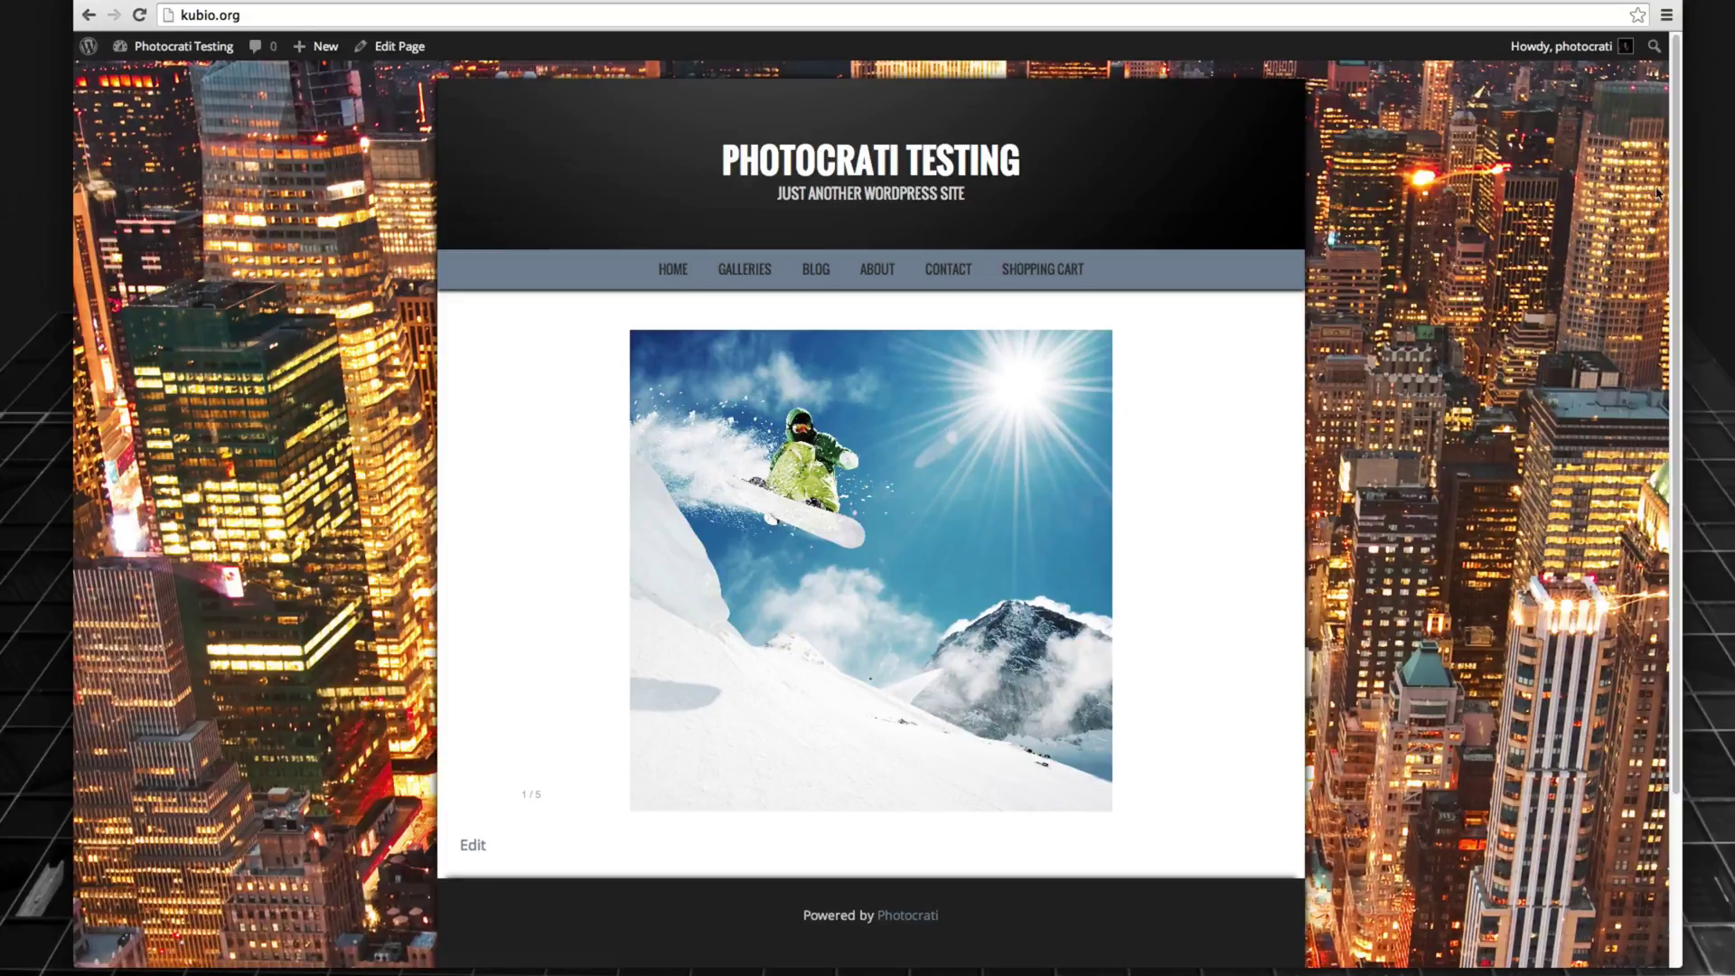
Watch the homepage slideshow over the city background.
scroll(1678, 427, down, 4)
scroll(1620, 458, up, 4)
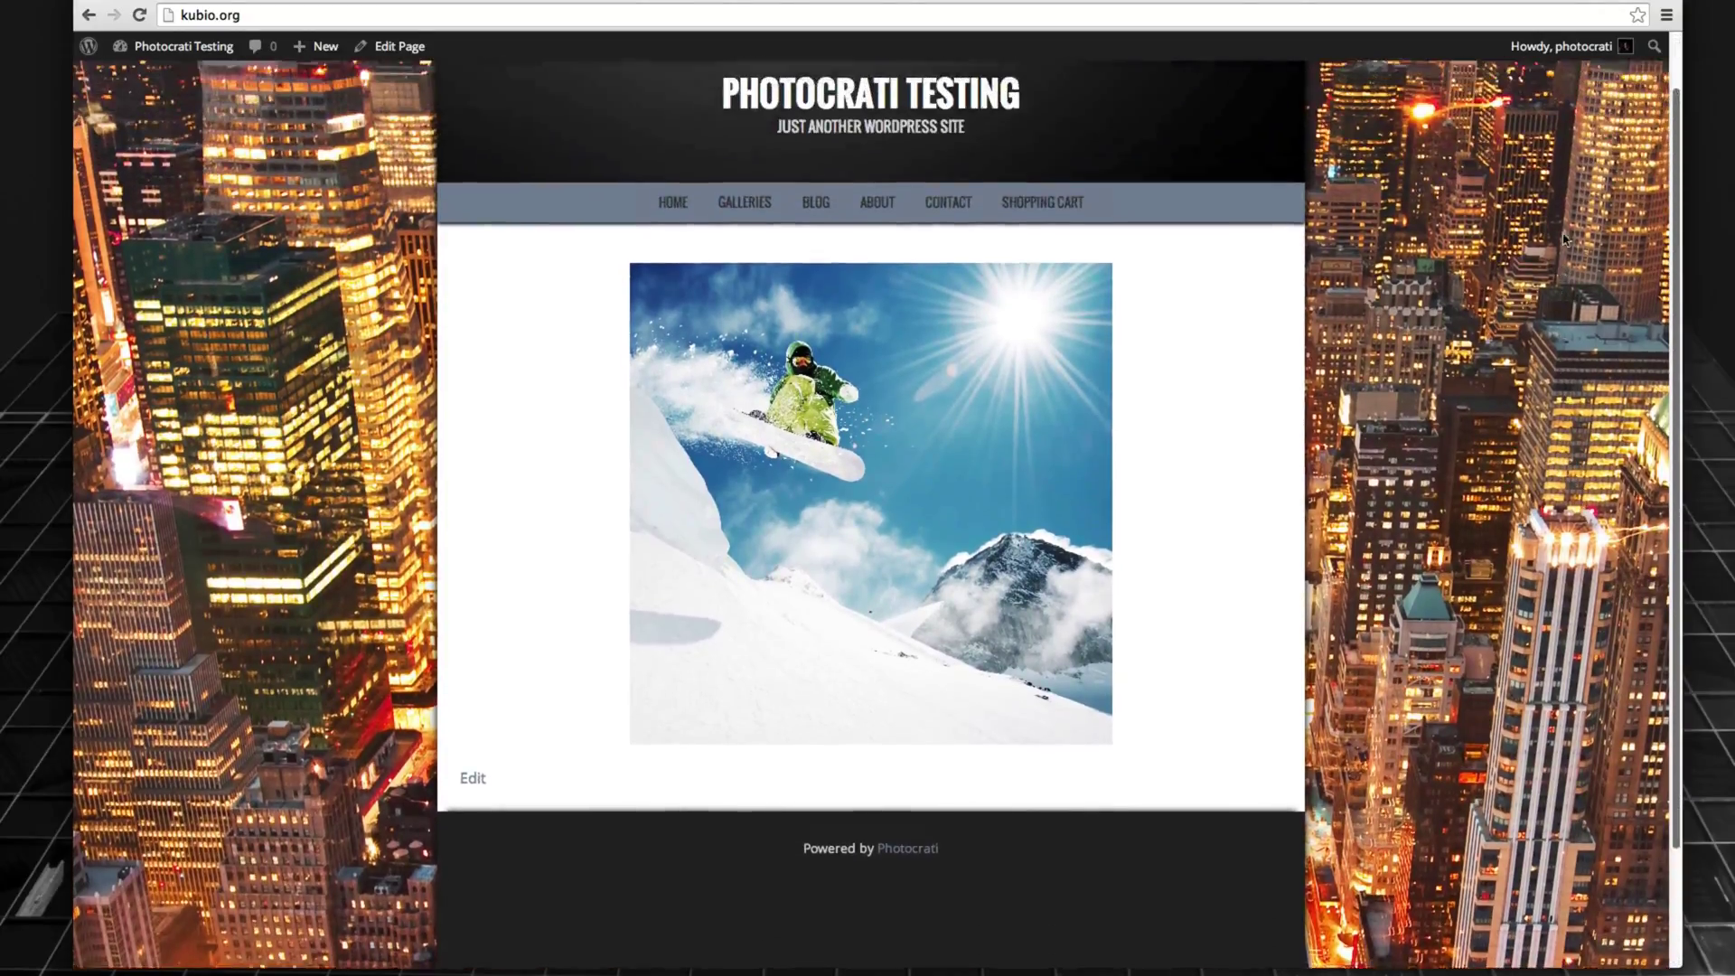
scroll(1517, 422, down, 4)
scroll(1518, 422, up, 3)
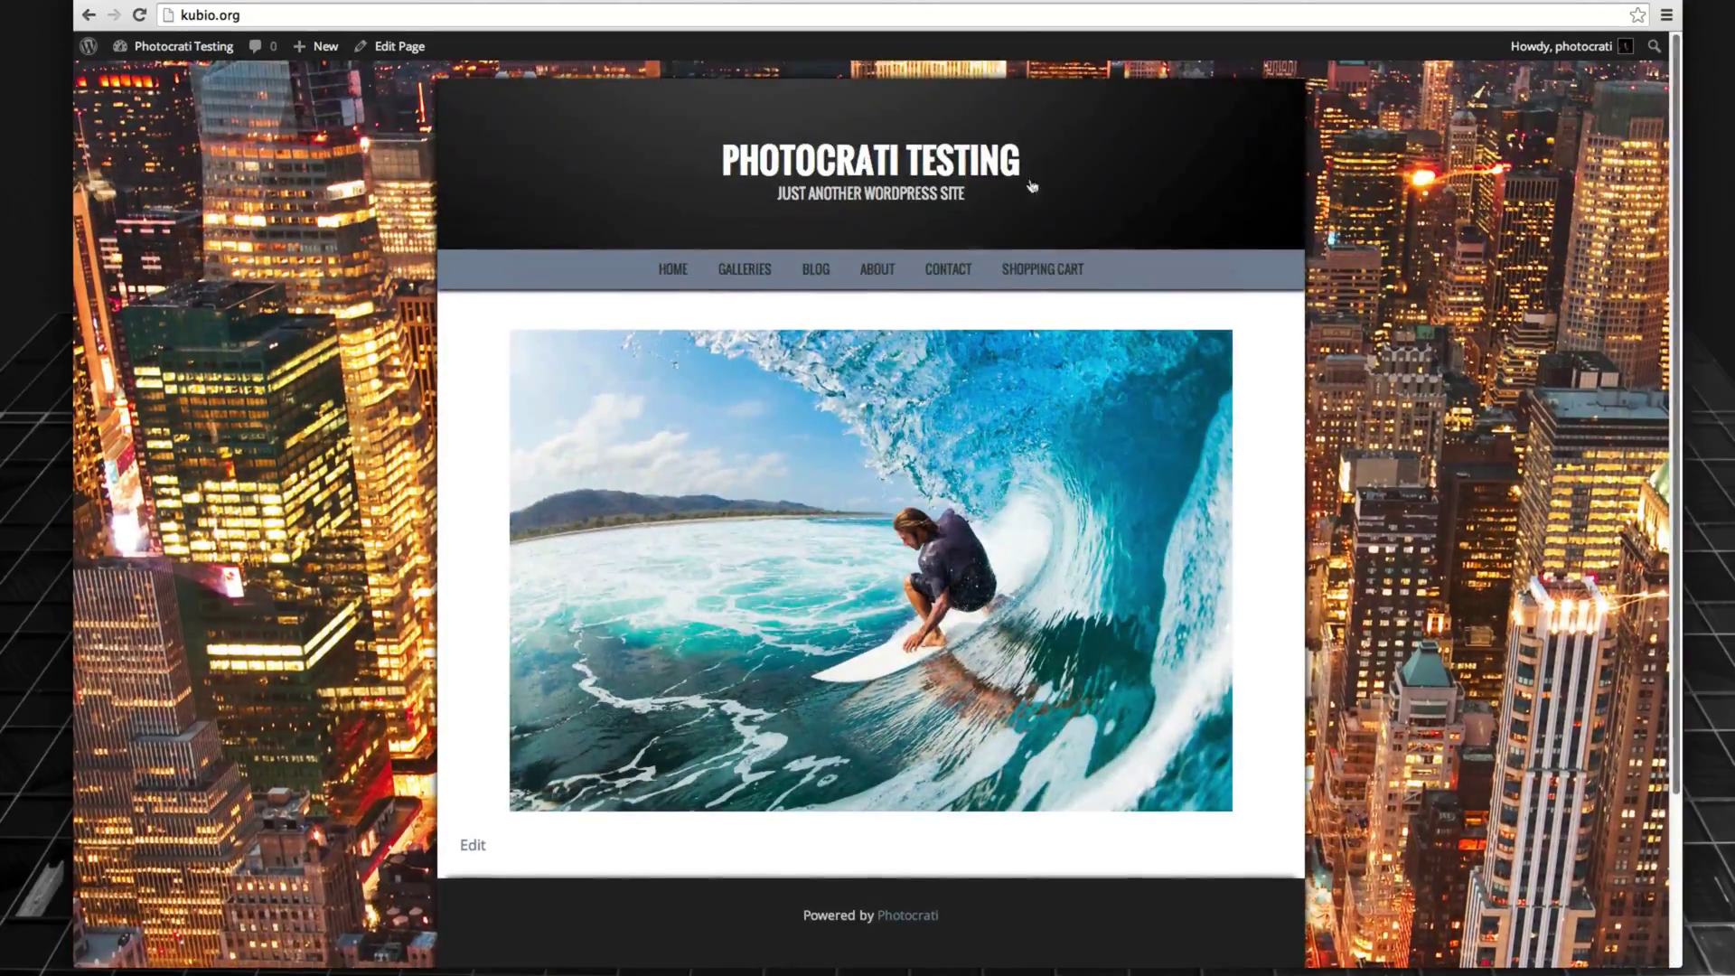
Open the BLOG page and scroll through the posts with the city backdrop.
click(815, 268)
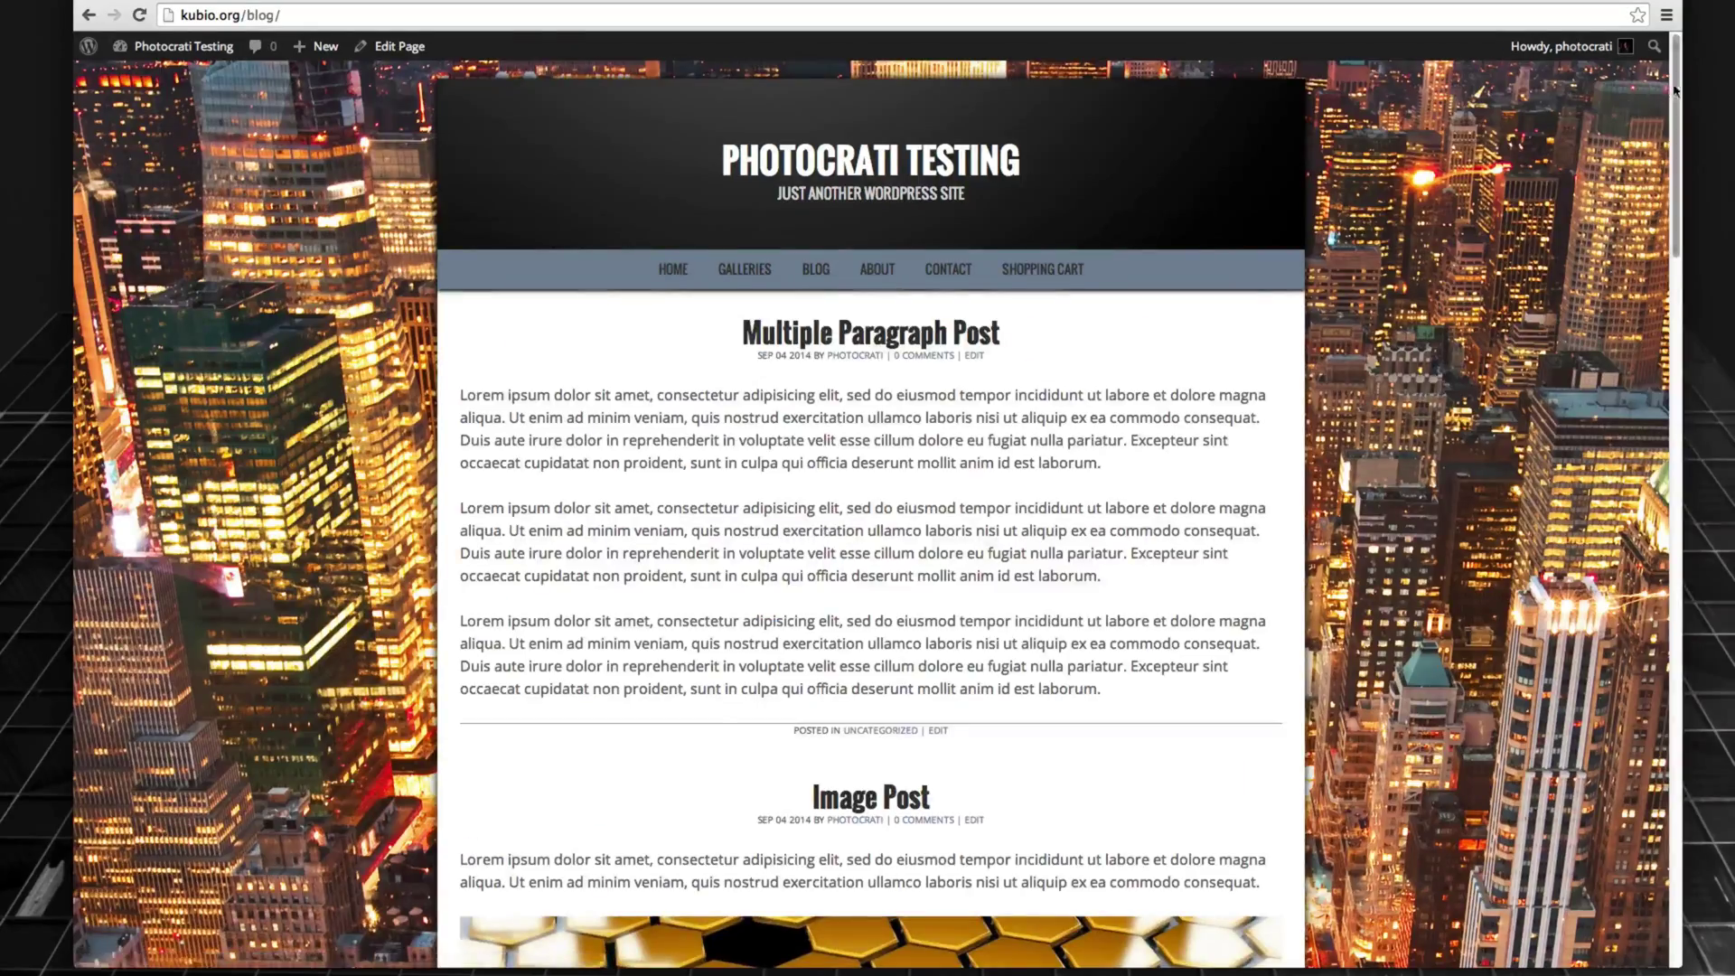
scroll(1638, 368, down, 12)
scroll(1638, 367, down, 15)
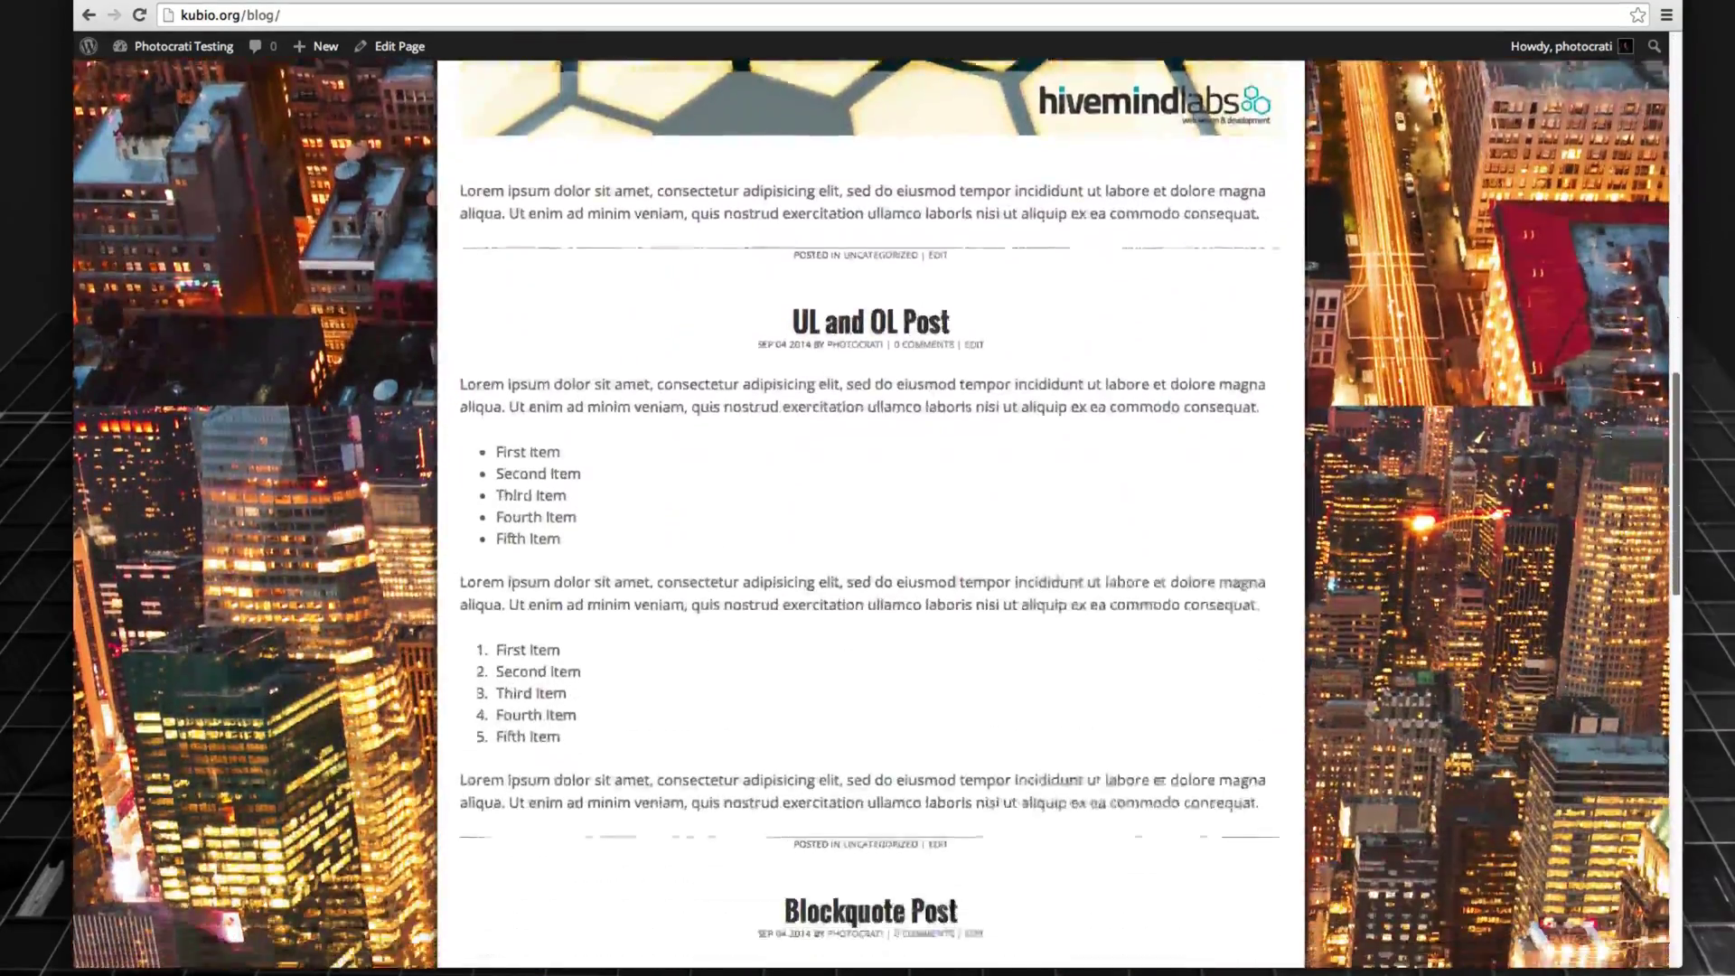
scroll(1605, 714, down, 5)
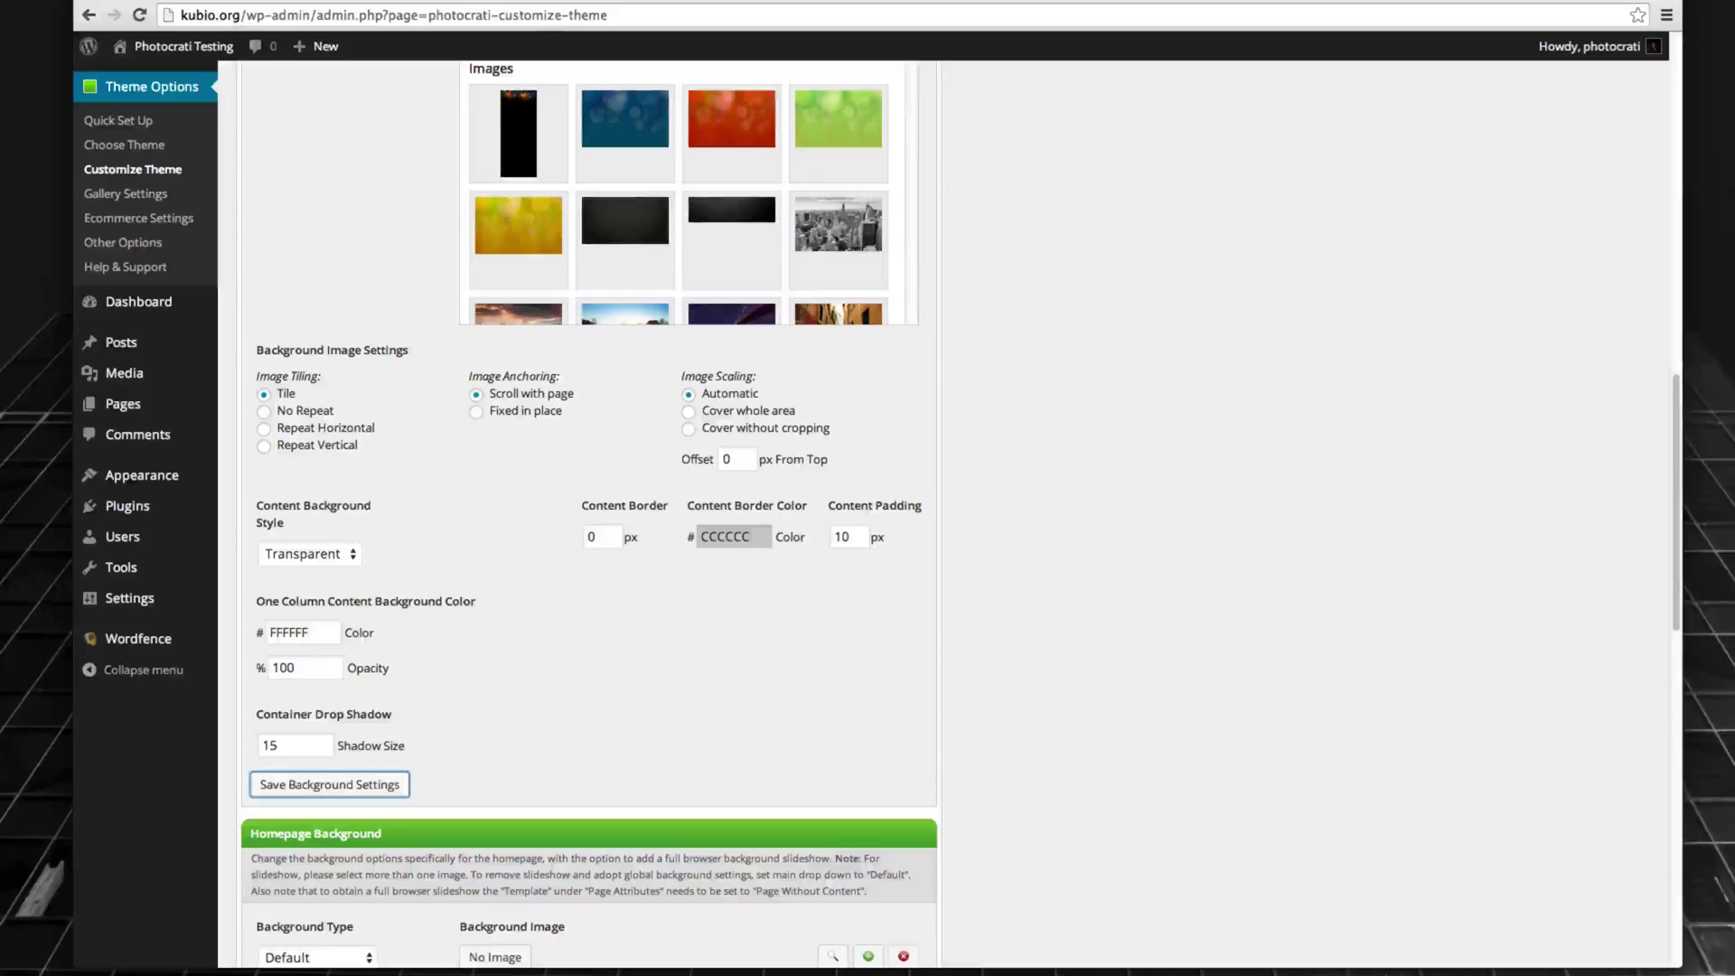
Set the background to No Repeat and Fixed in place, save, and reload the blog to check.
click(264, 412)
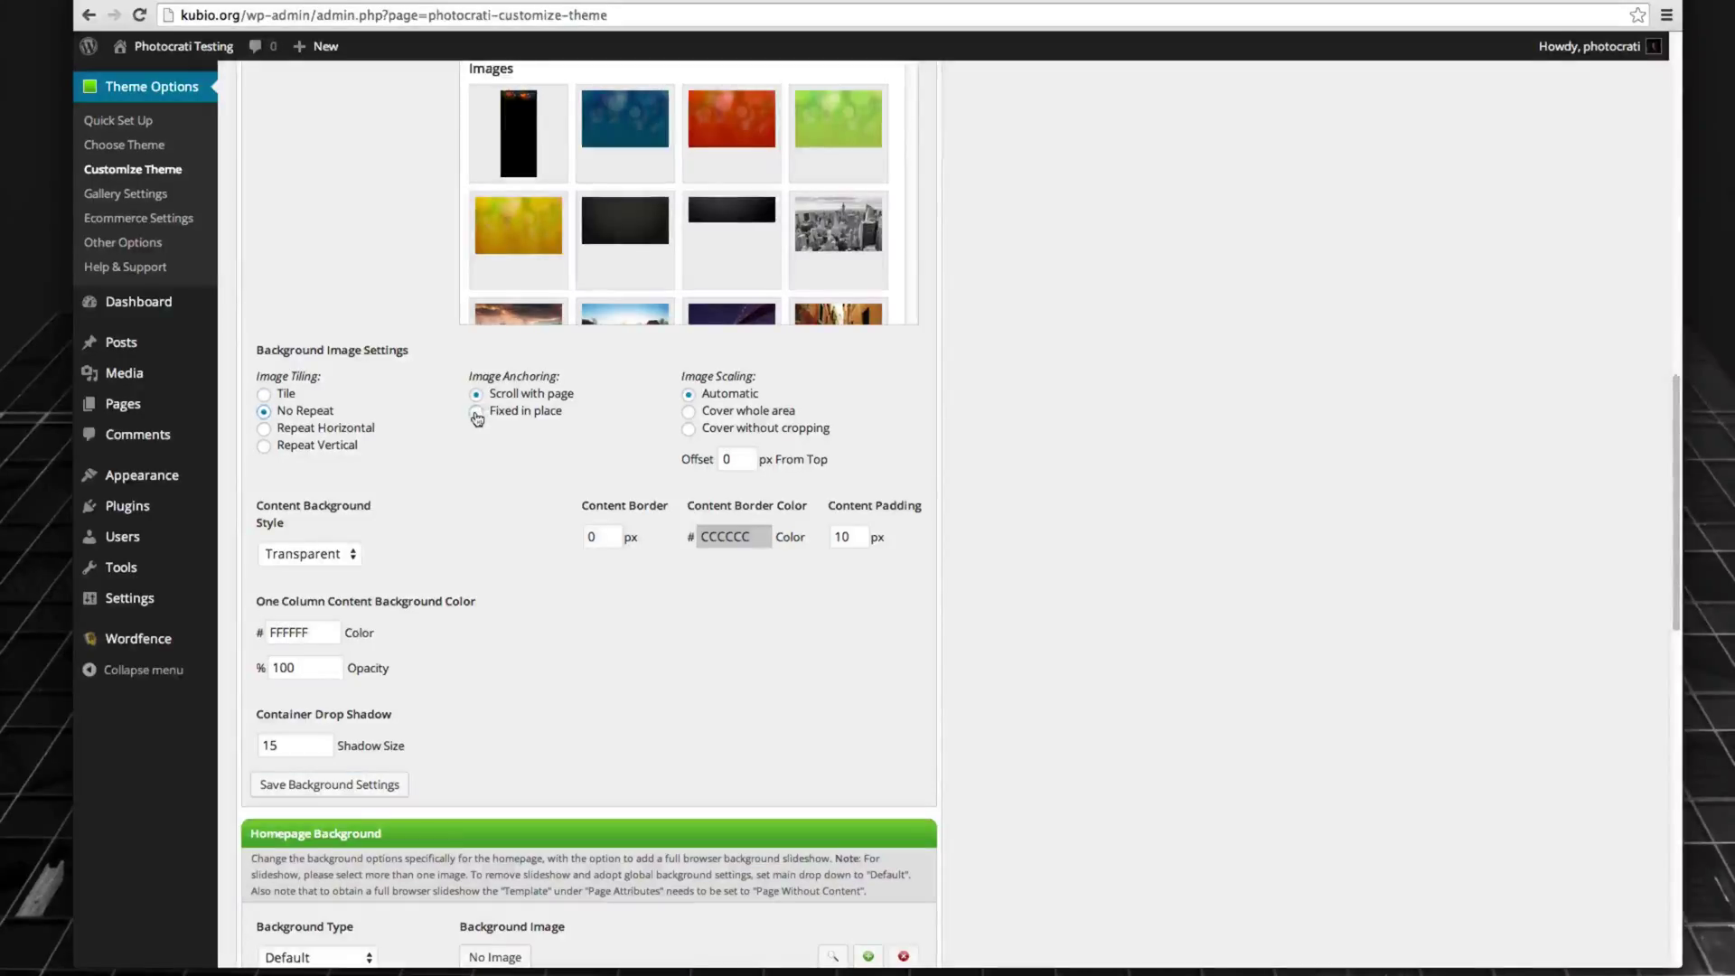
click(334, 786)
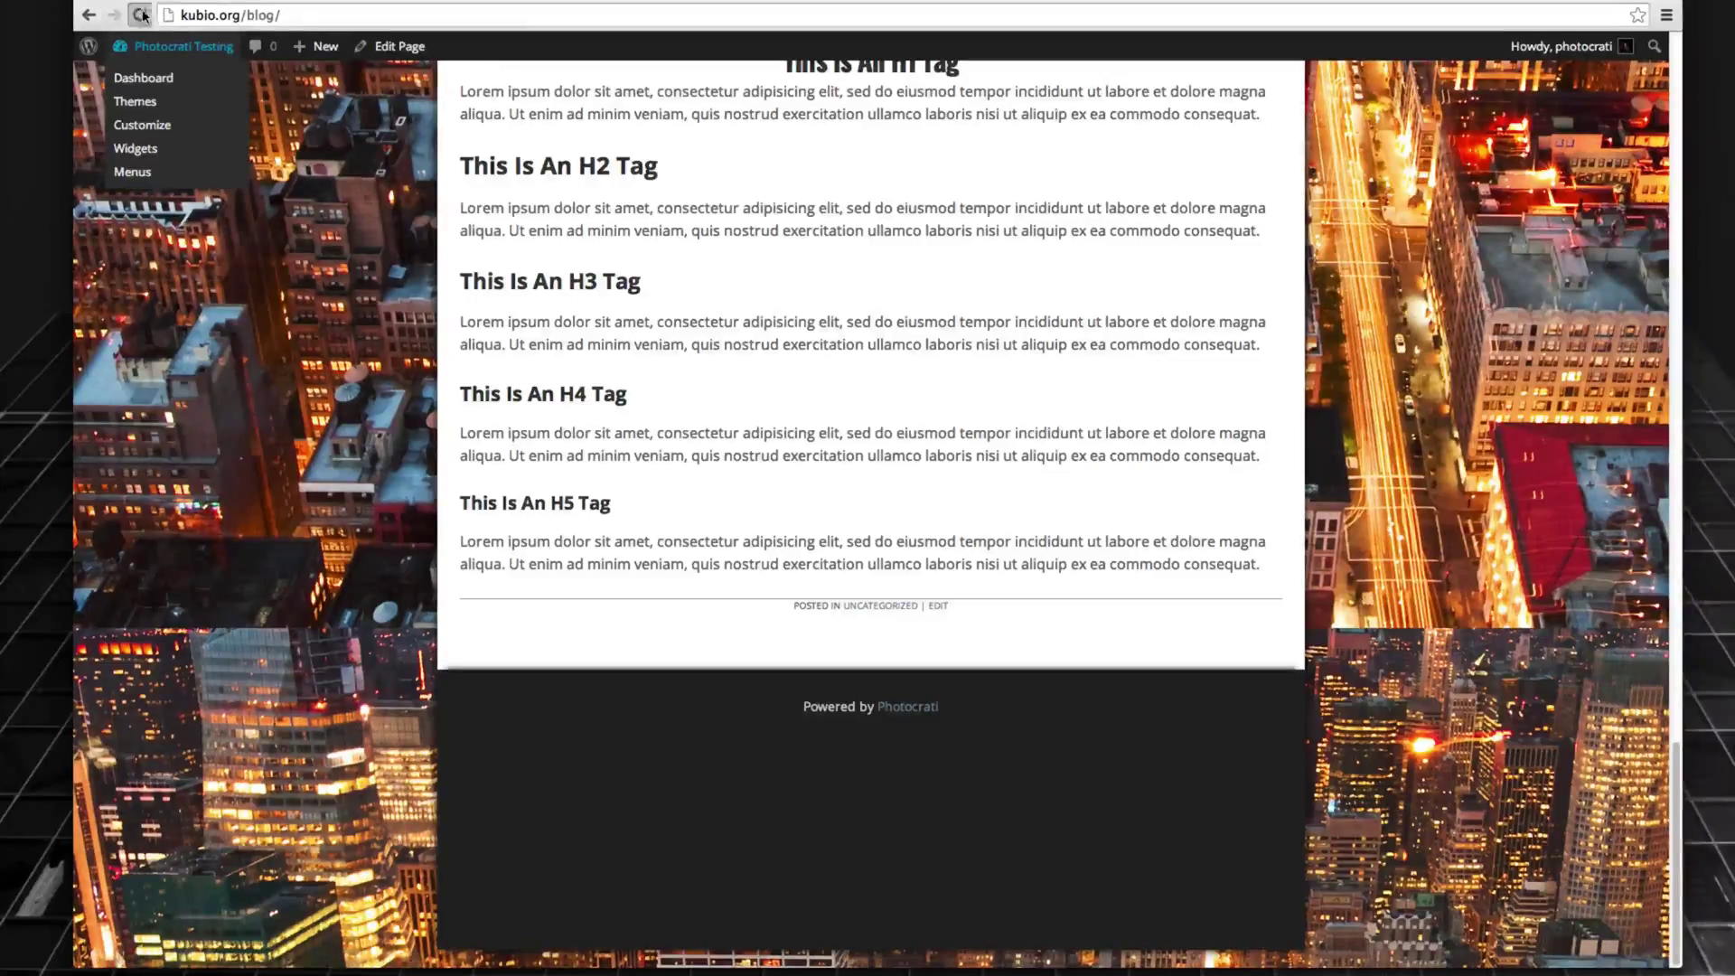
click(142, 14)
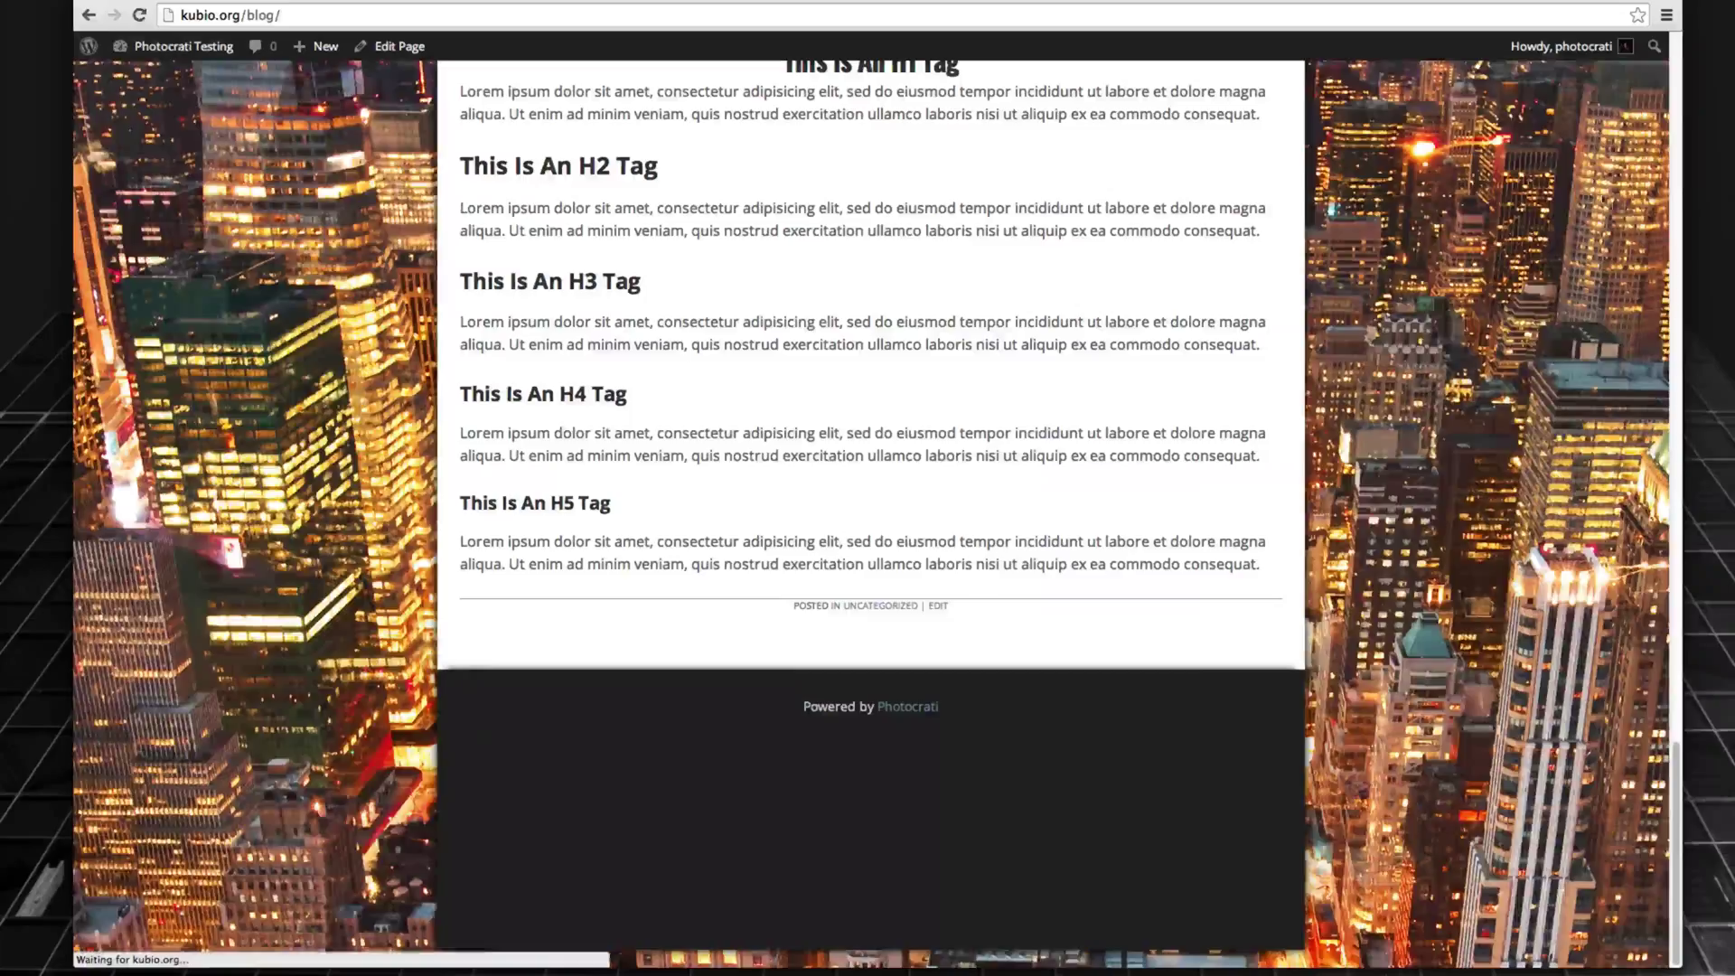
mouse_move(1686, 737)
mouse_down()
mouse_move(1686, 199)
mouse_move(1686, 738)
mouse_up()
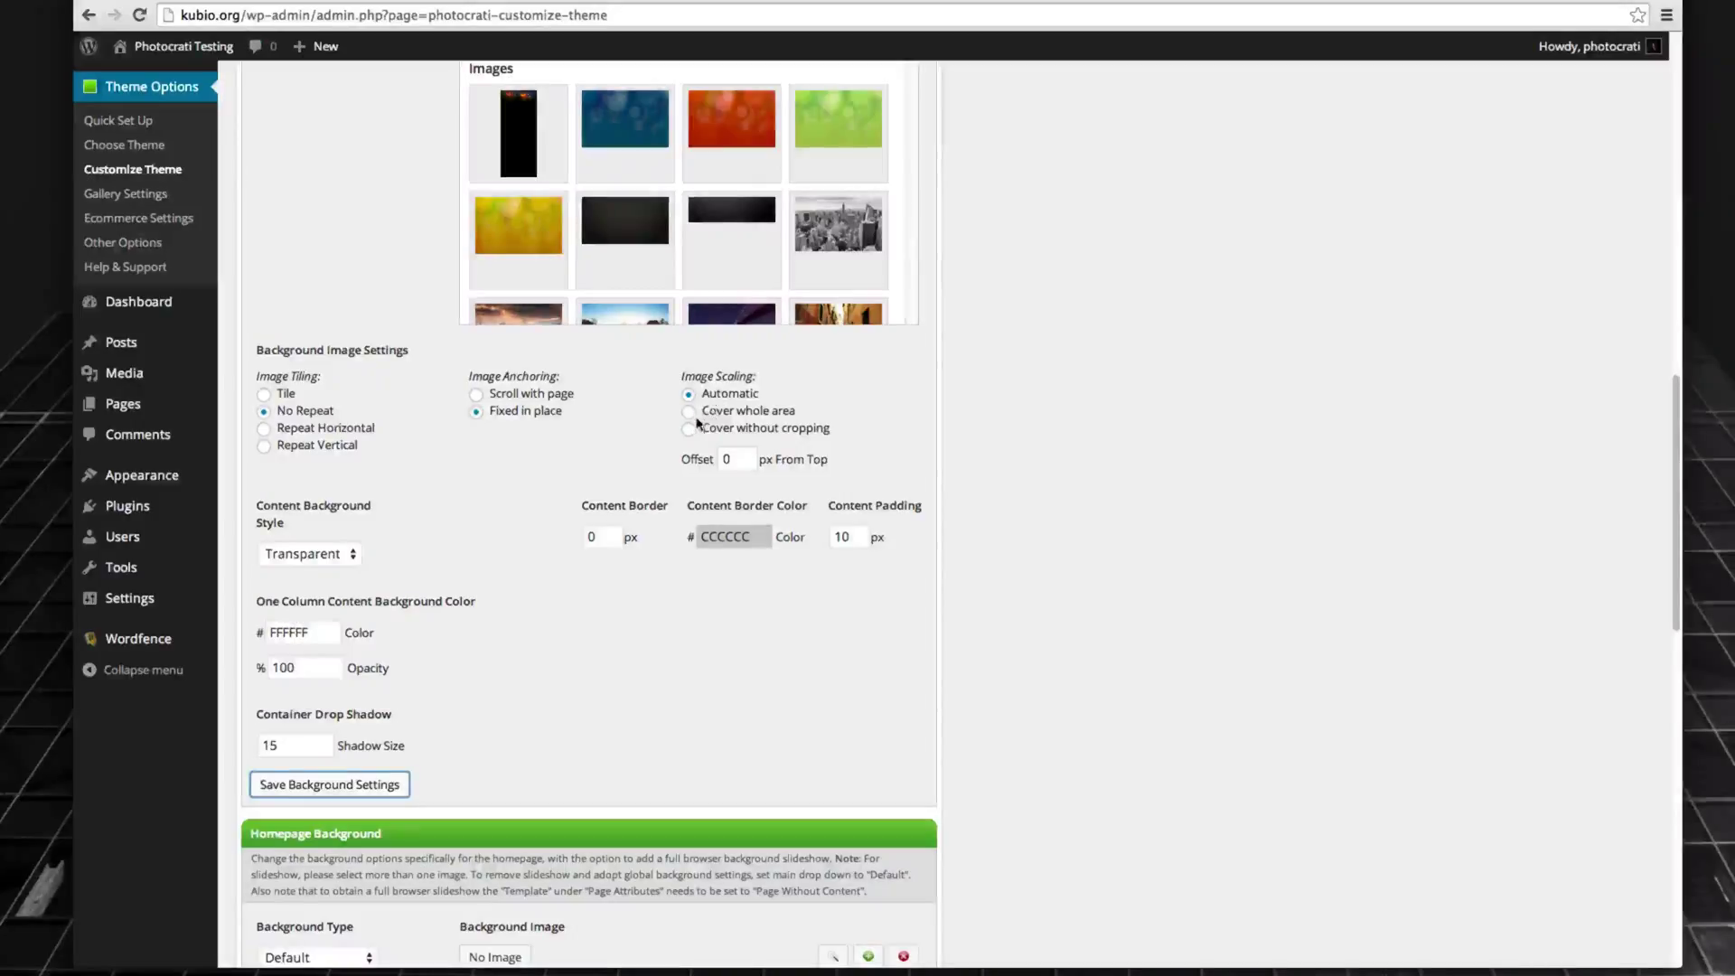
Choose 'Cover whole area' image scaling, save, and reload the blog to check it.
click(688, 413)
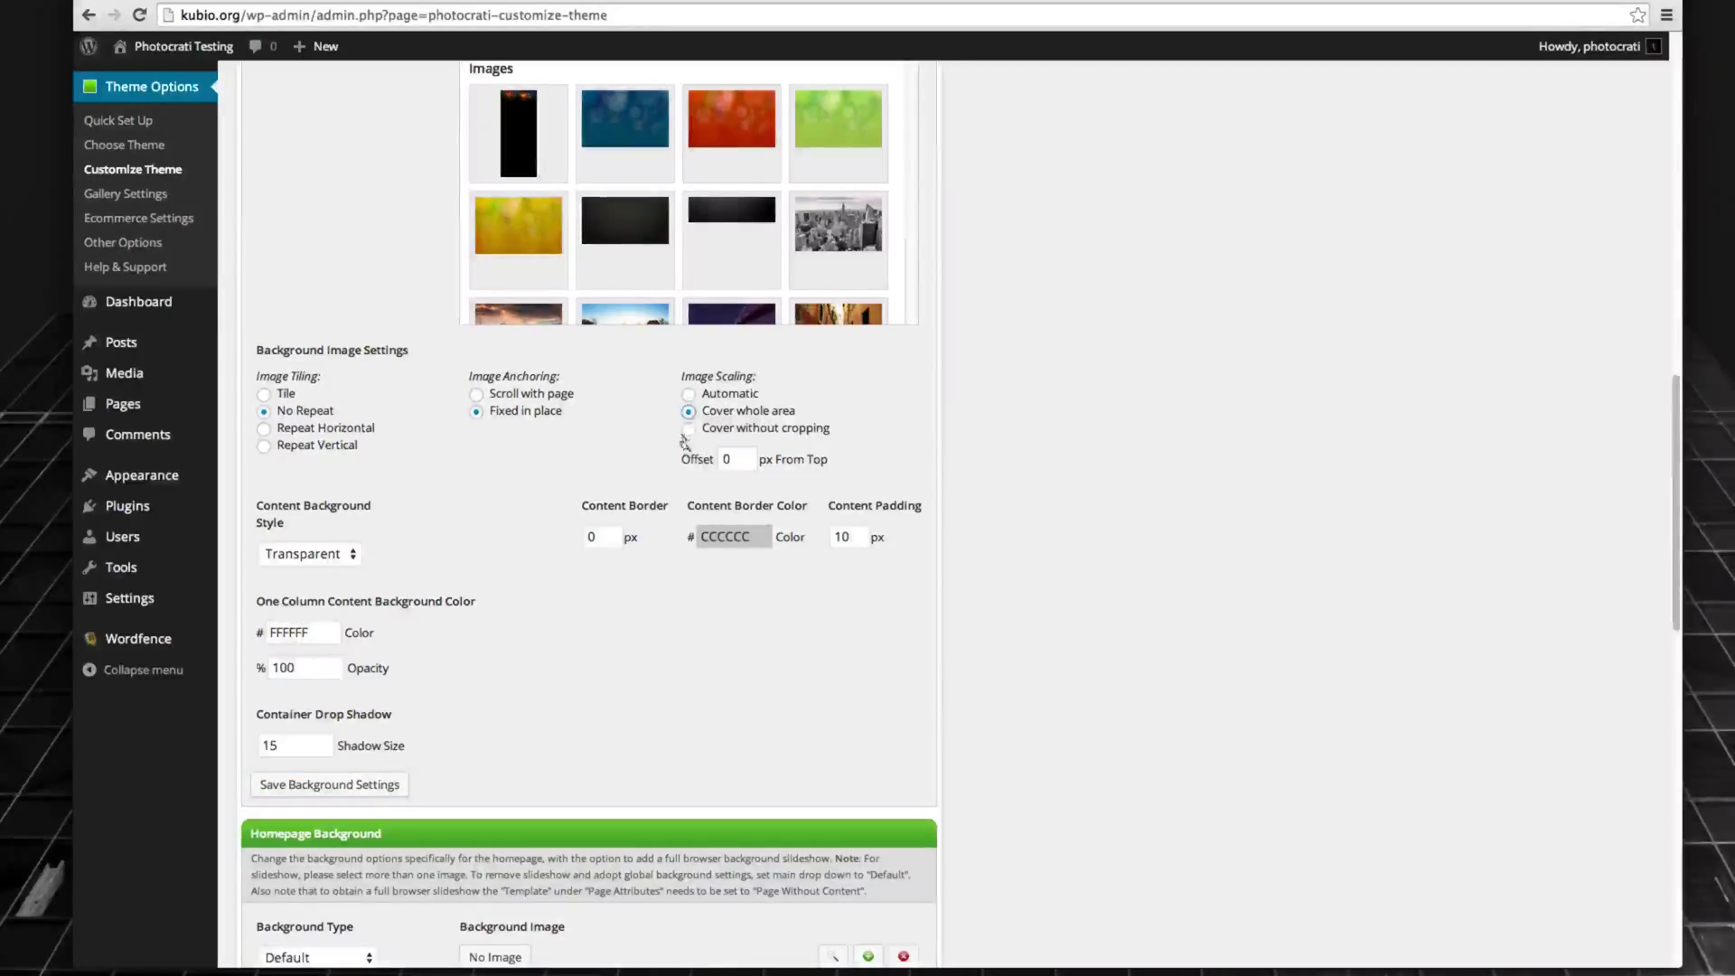
click(689, 428)
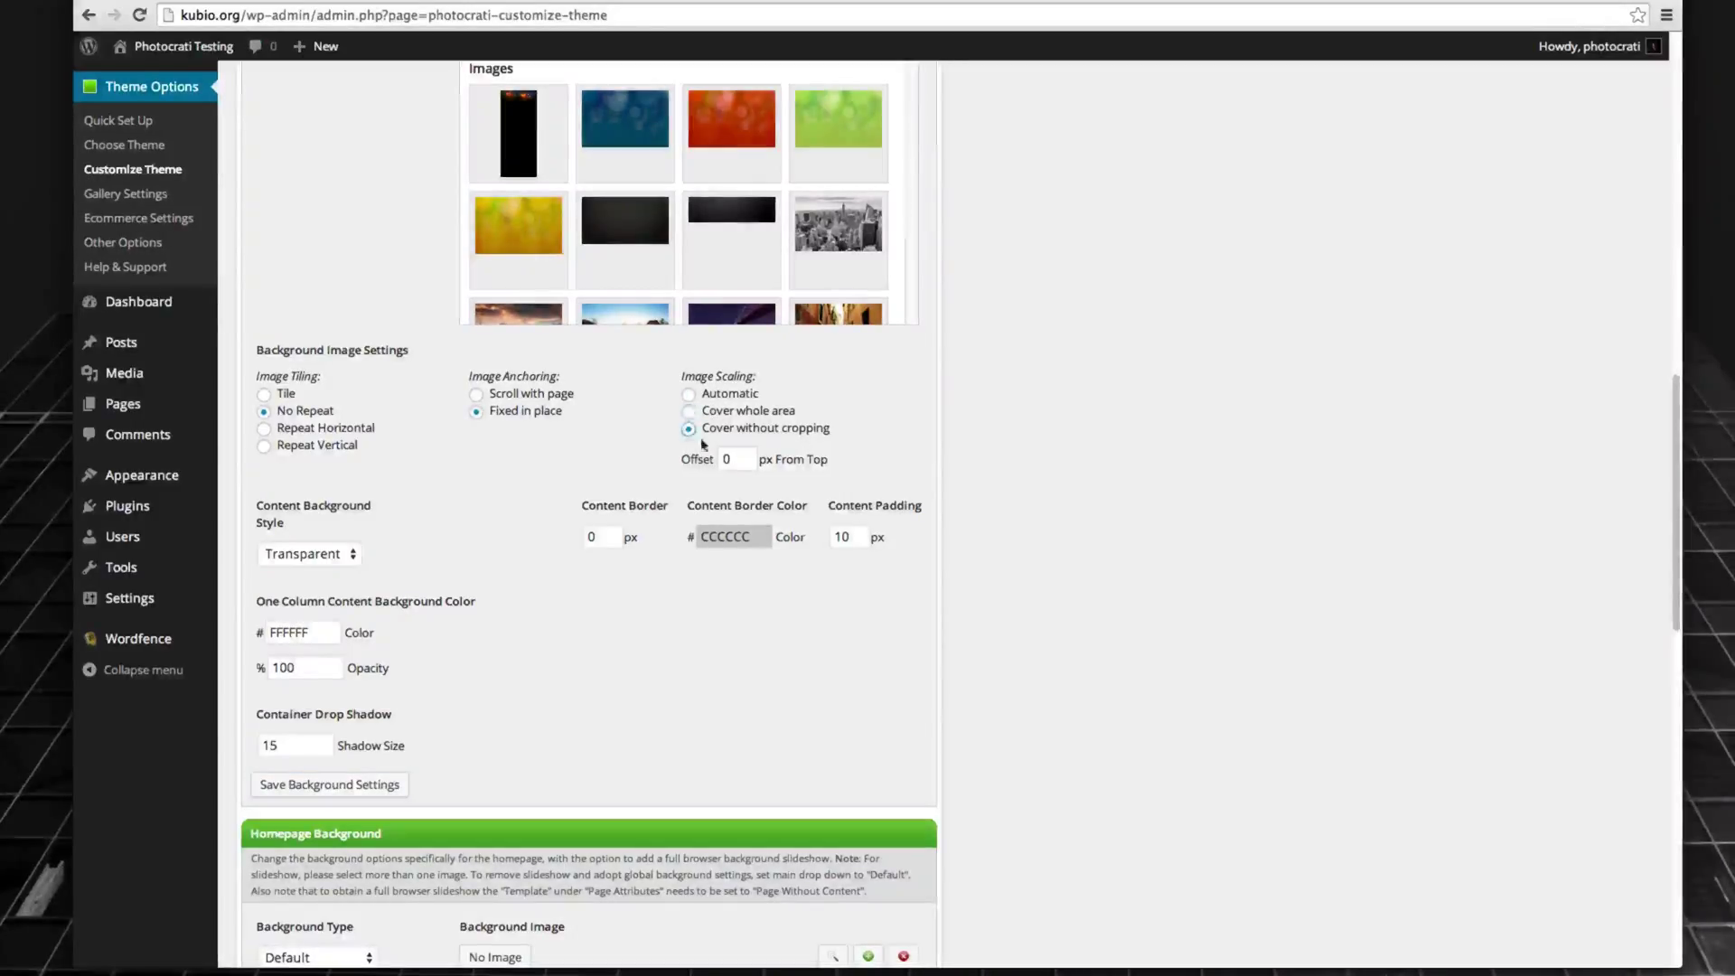
click(346, 783)
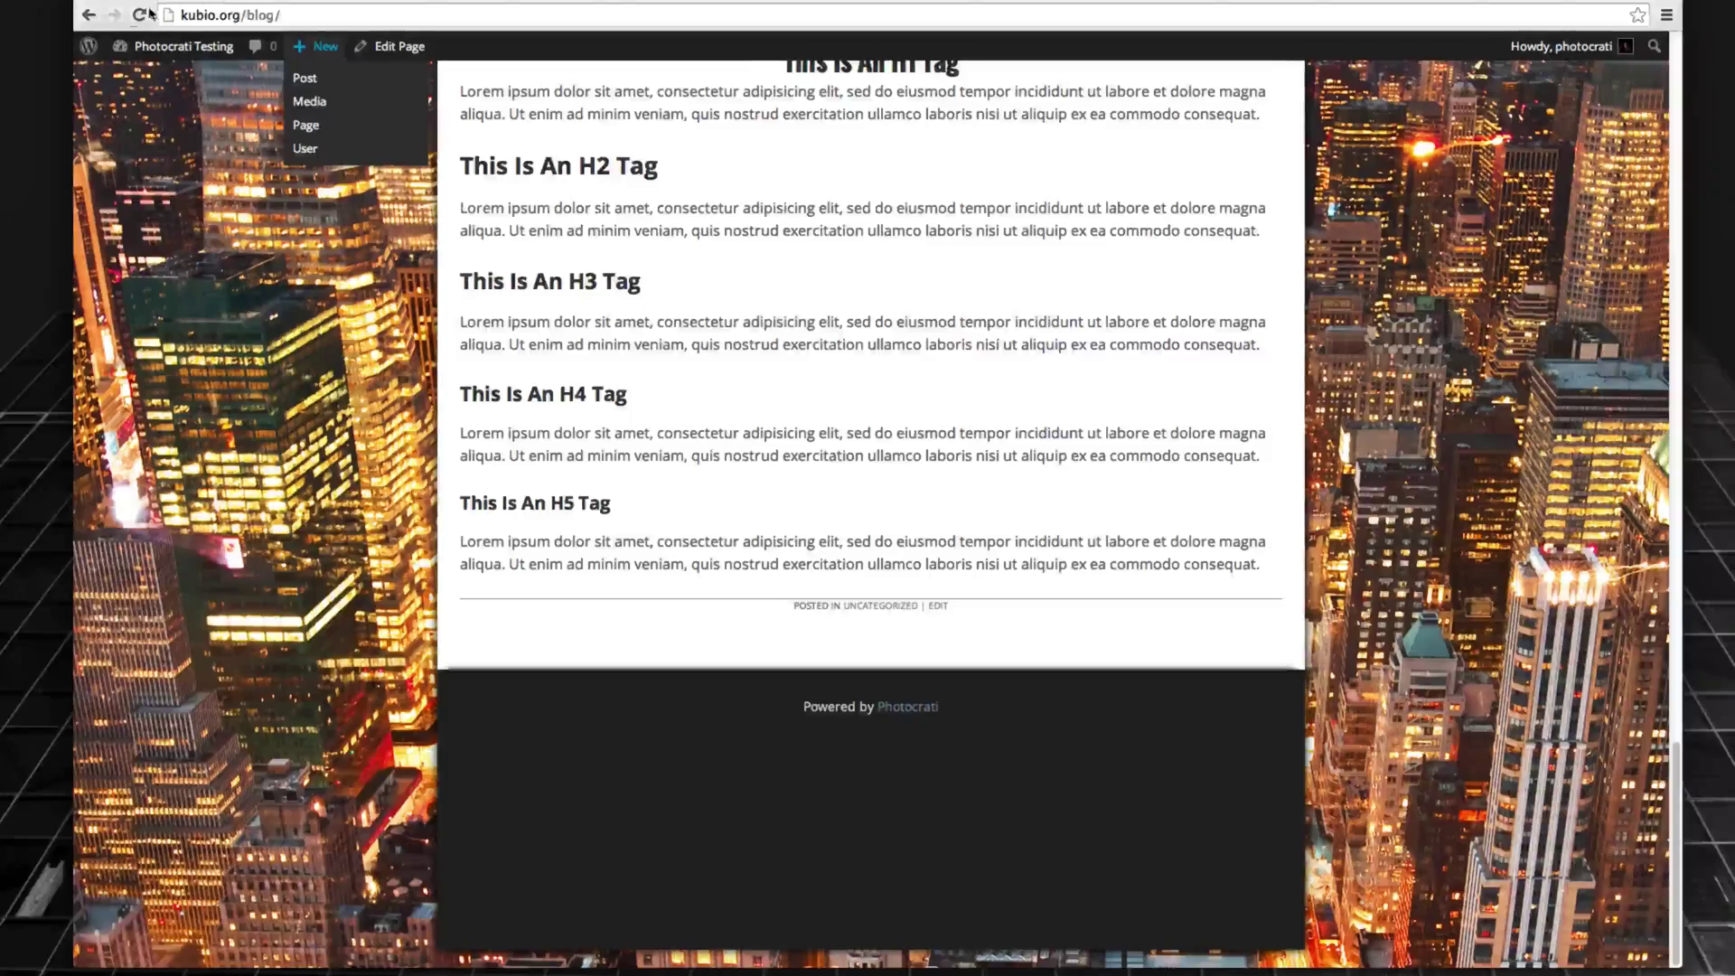
click(145, 15)
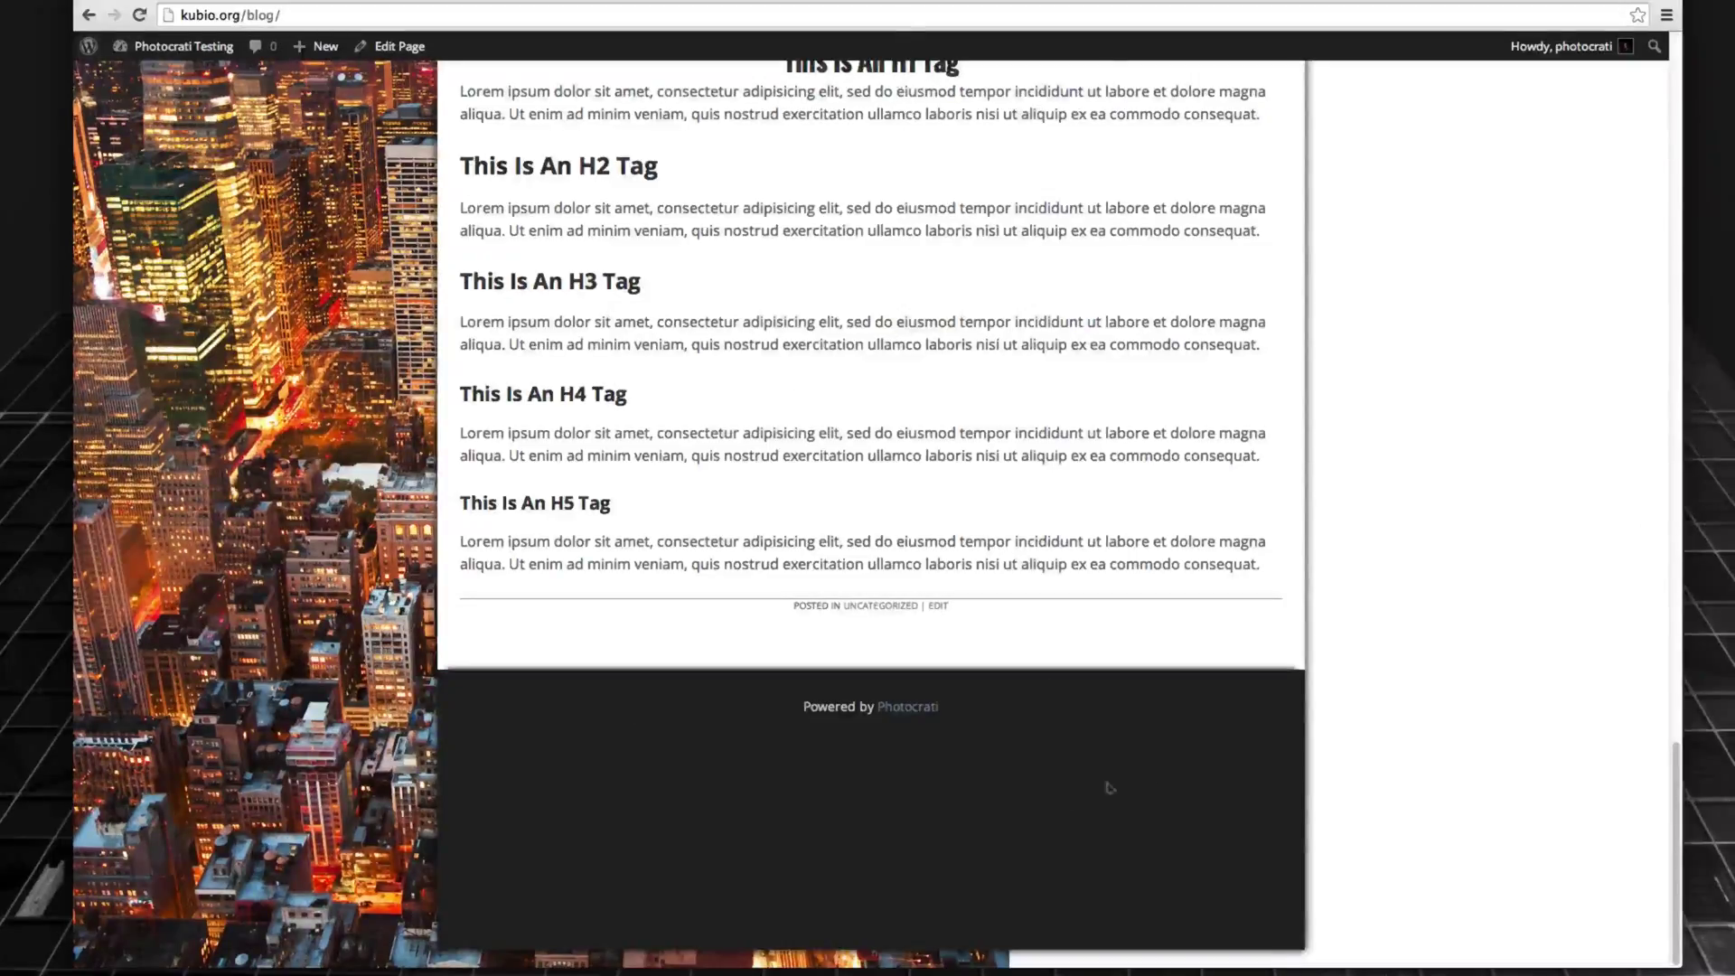
drag(1659, 784, 1570, 43)
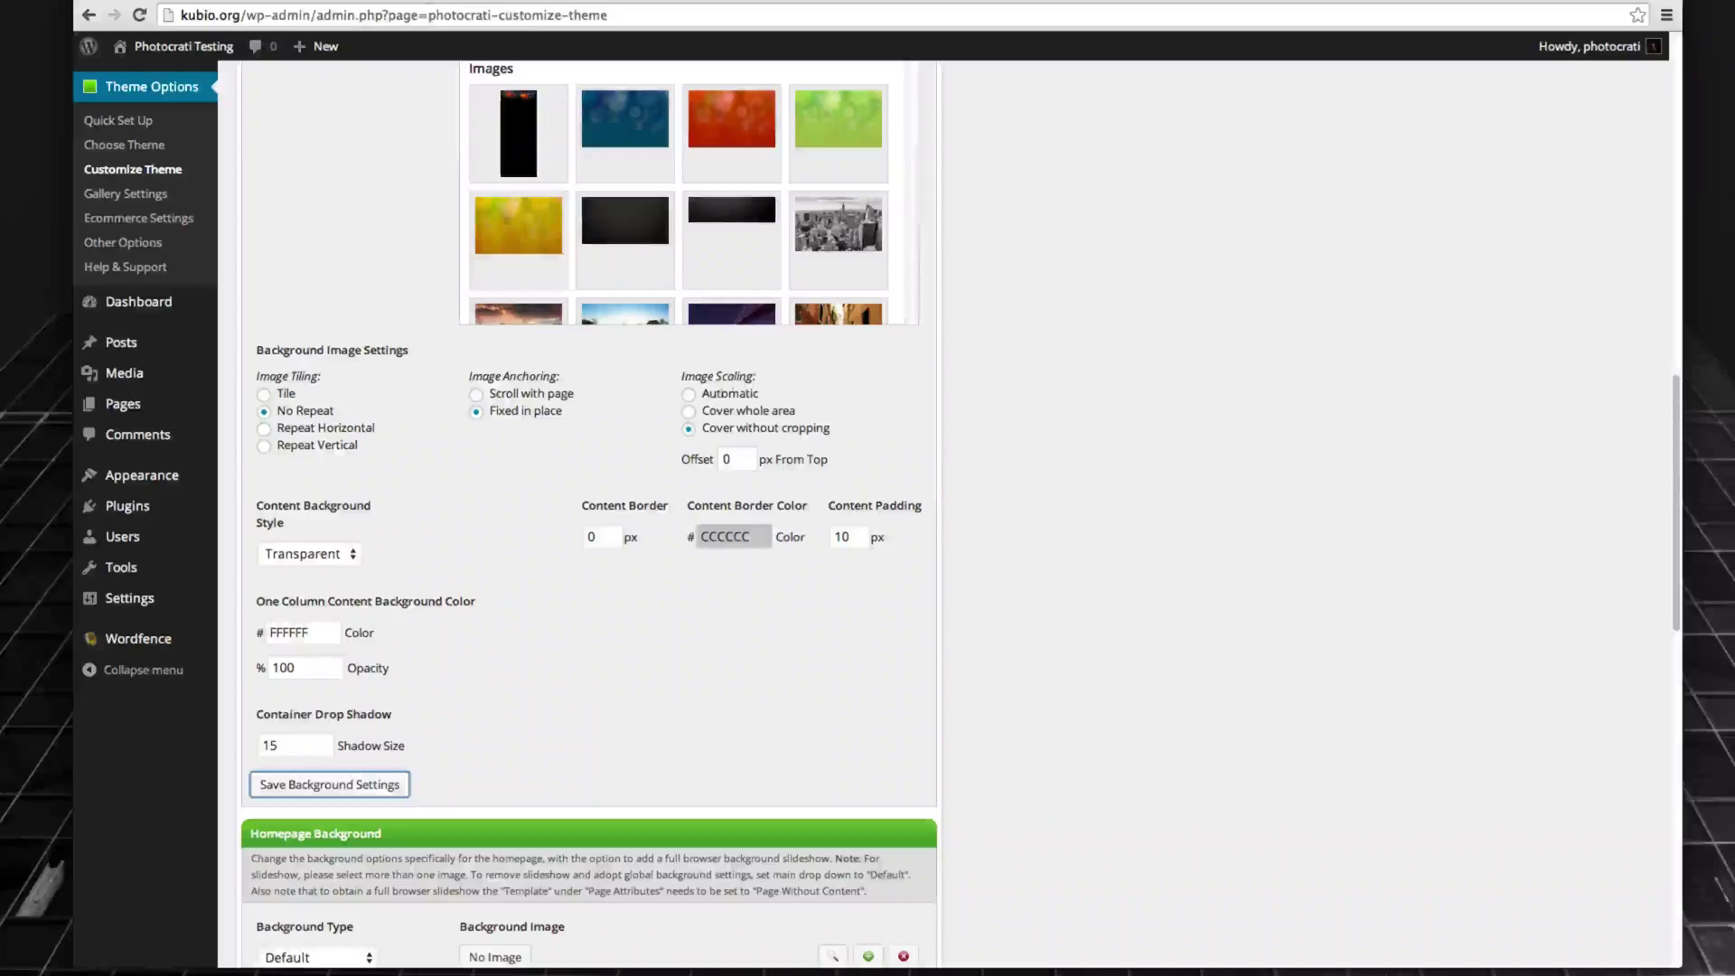
Reselect 'Cover whole area' scaling and save the background settings again.
click(689, 412)
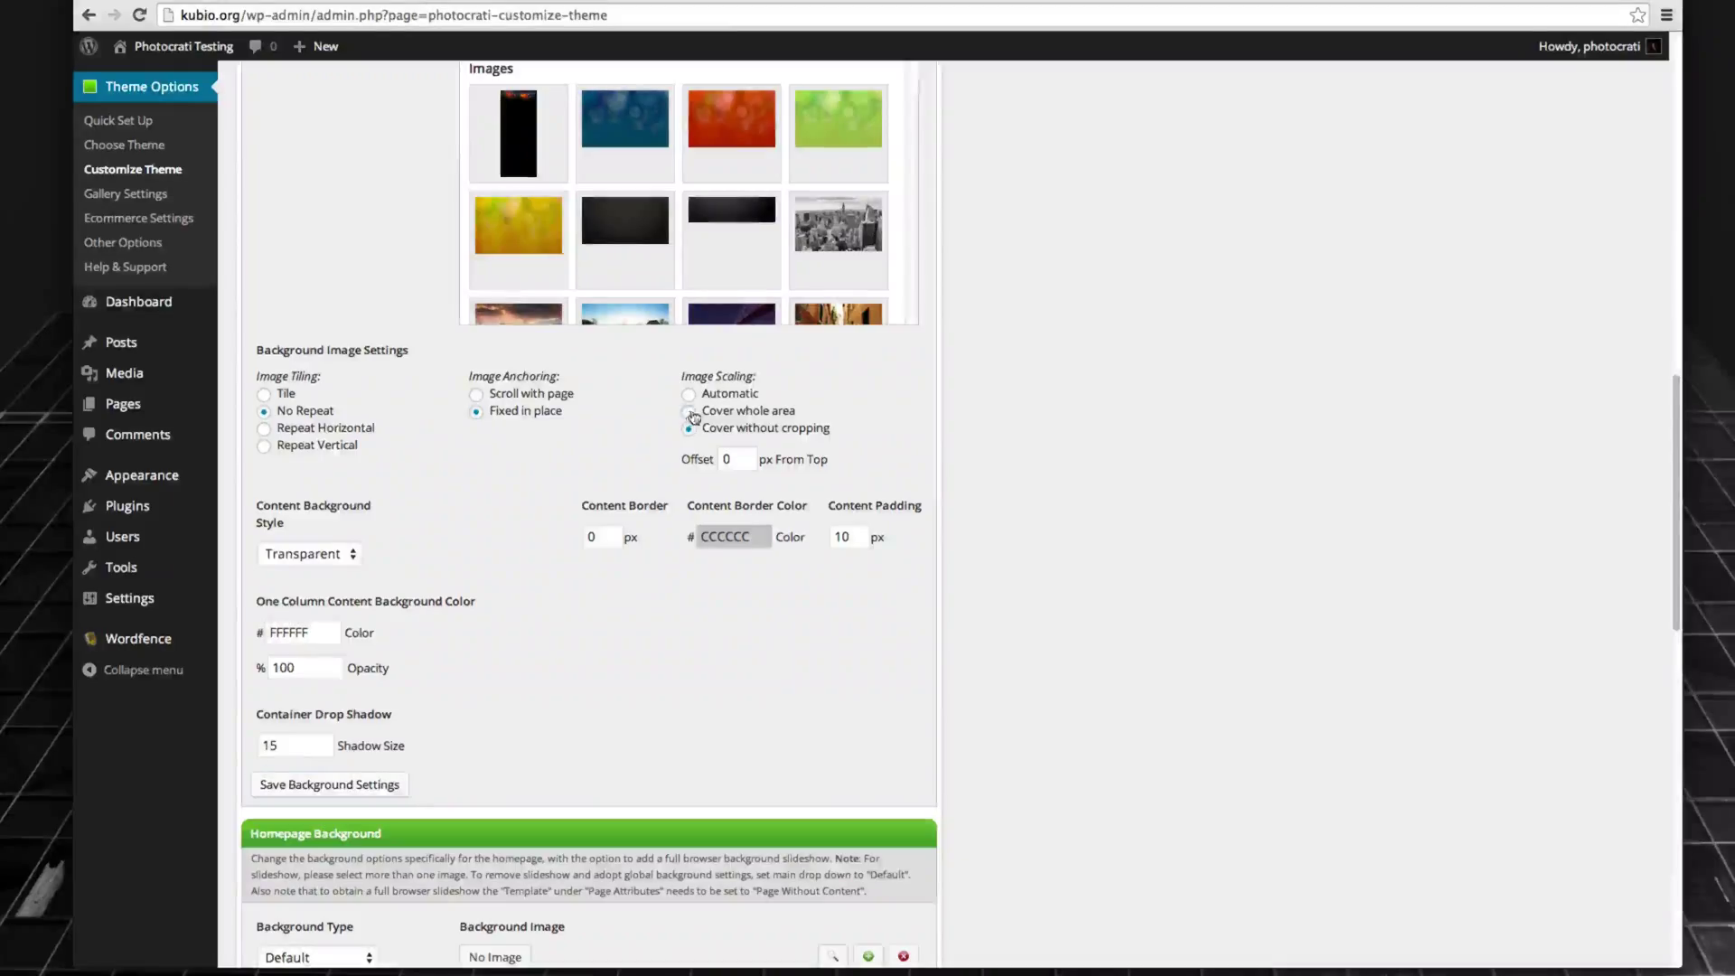
click(376, 784)
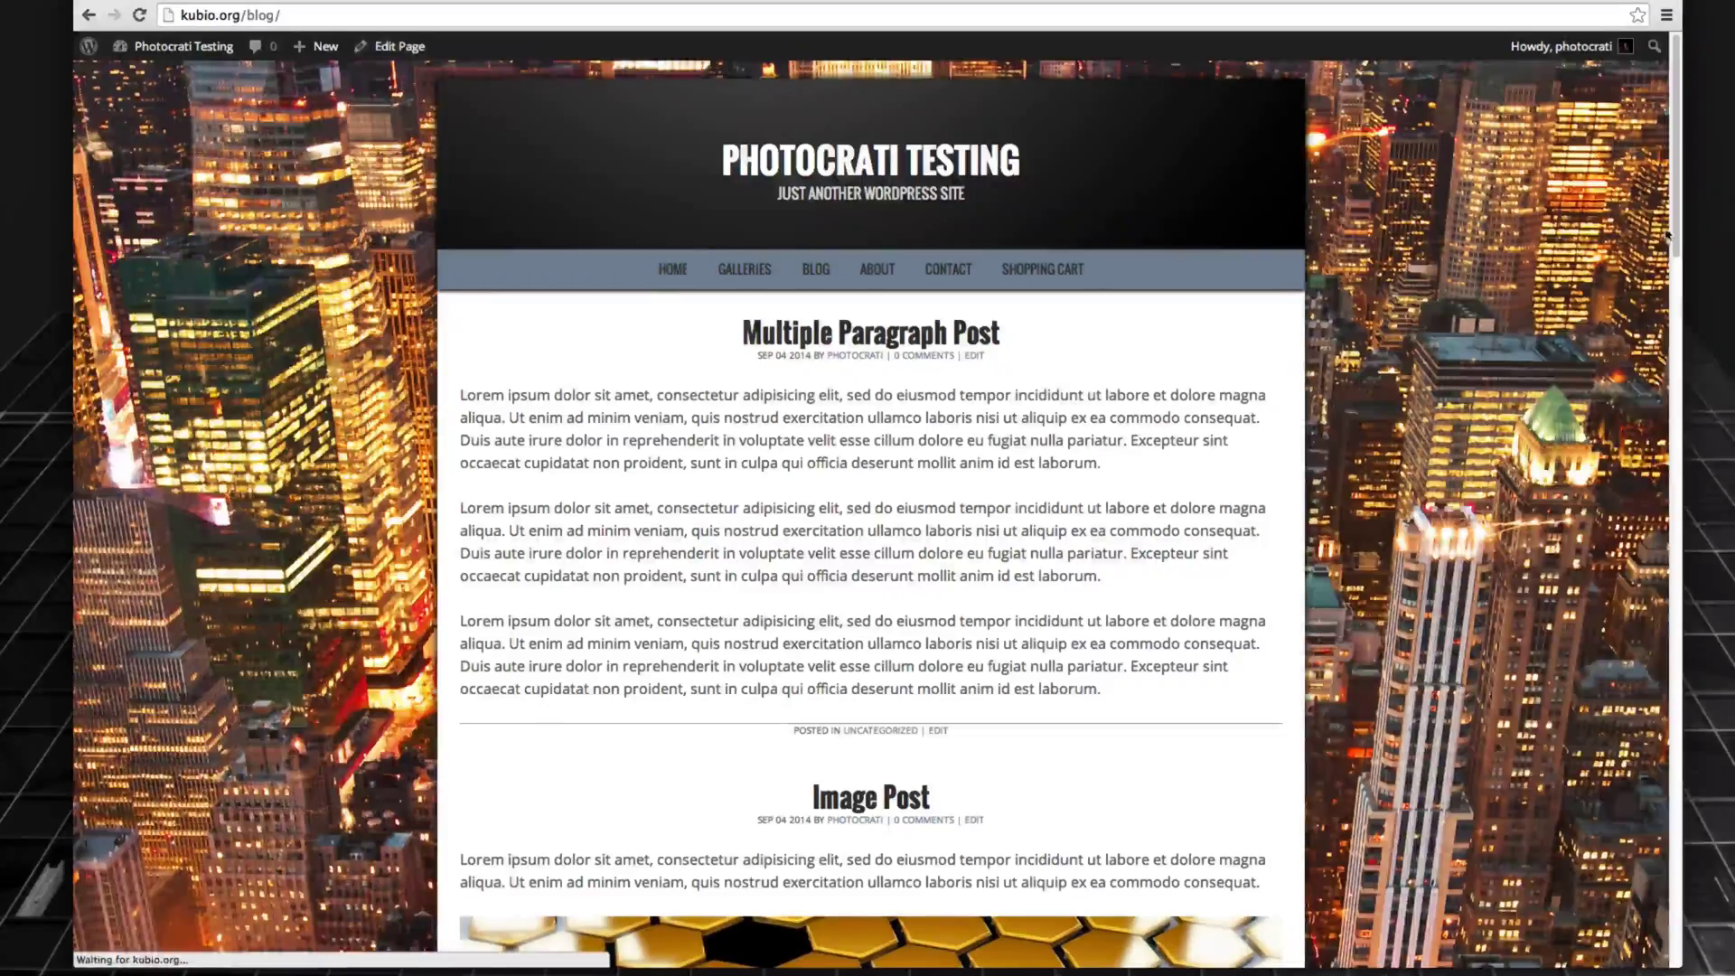
scroll(1680, 269, down, 2)
mouse_move(1681, 268)
mouse_down()
mouse_move(1673, 922)
mouse_move(1676, 237)
mouse_up()
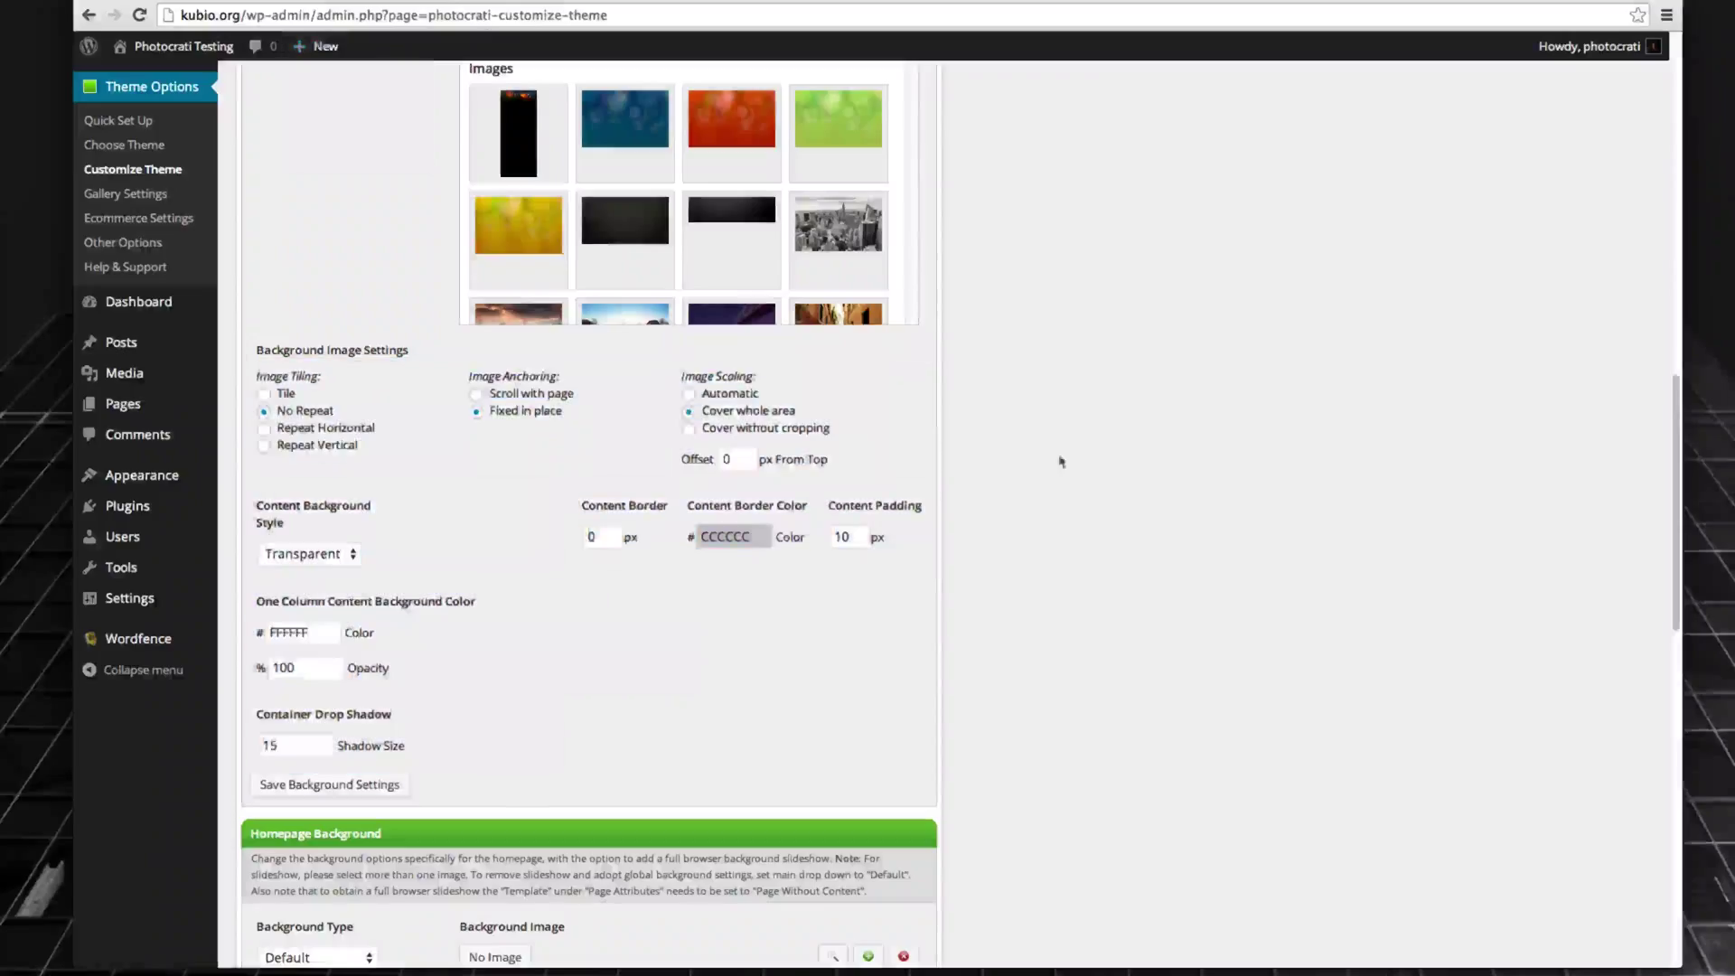
Set Image Scaling back to Automatic, save, and preview the blog and home page.
click(687, 395)
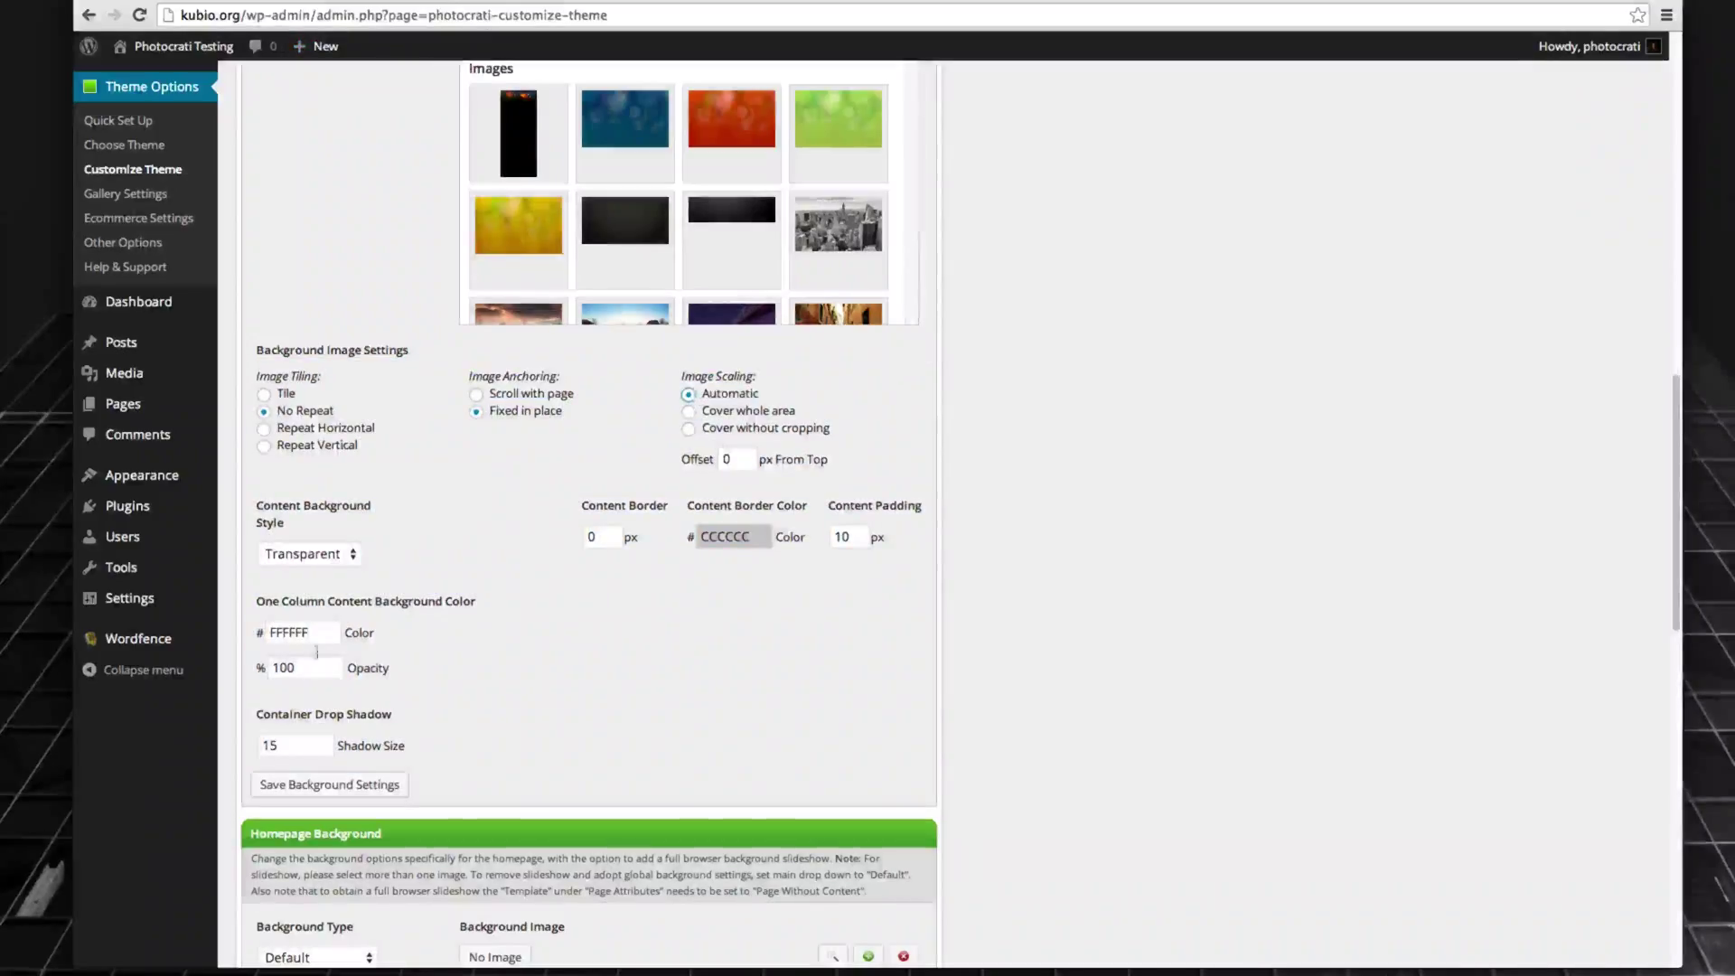
click(337, 786)
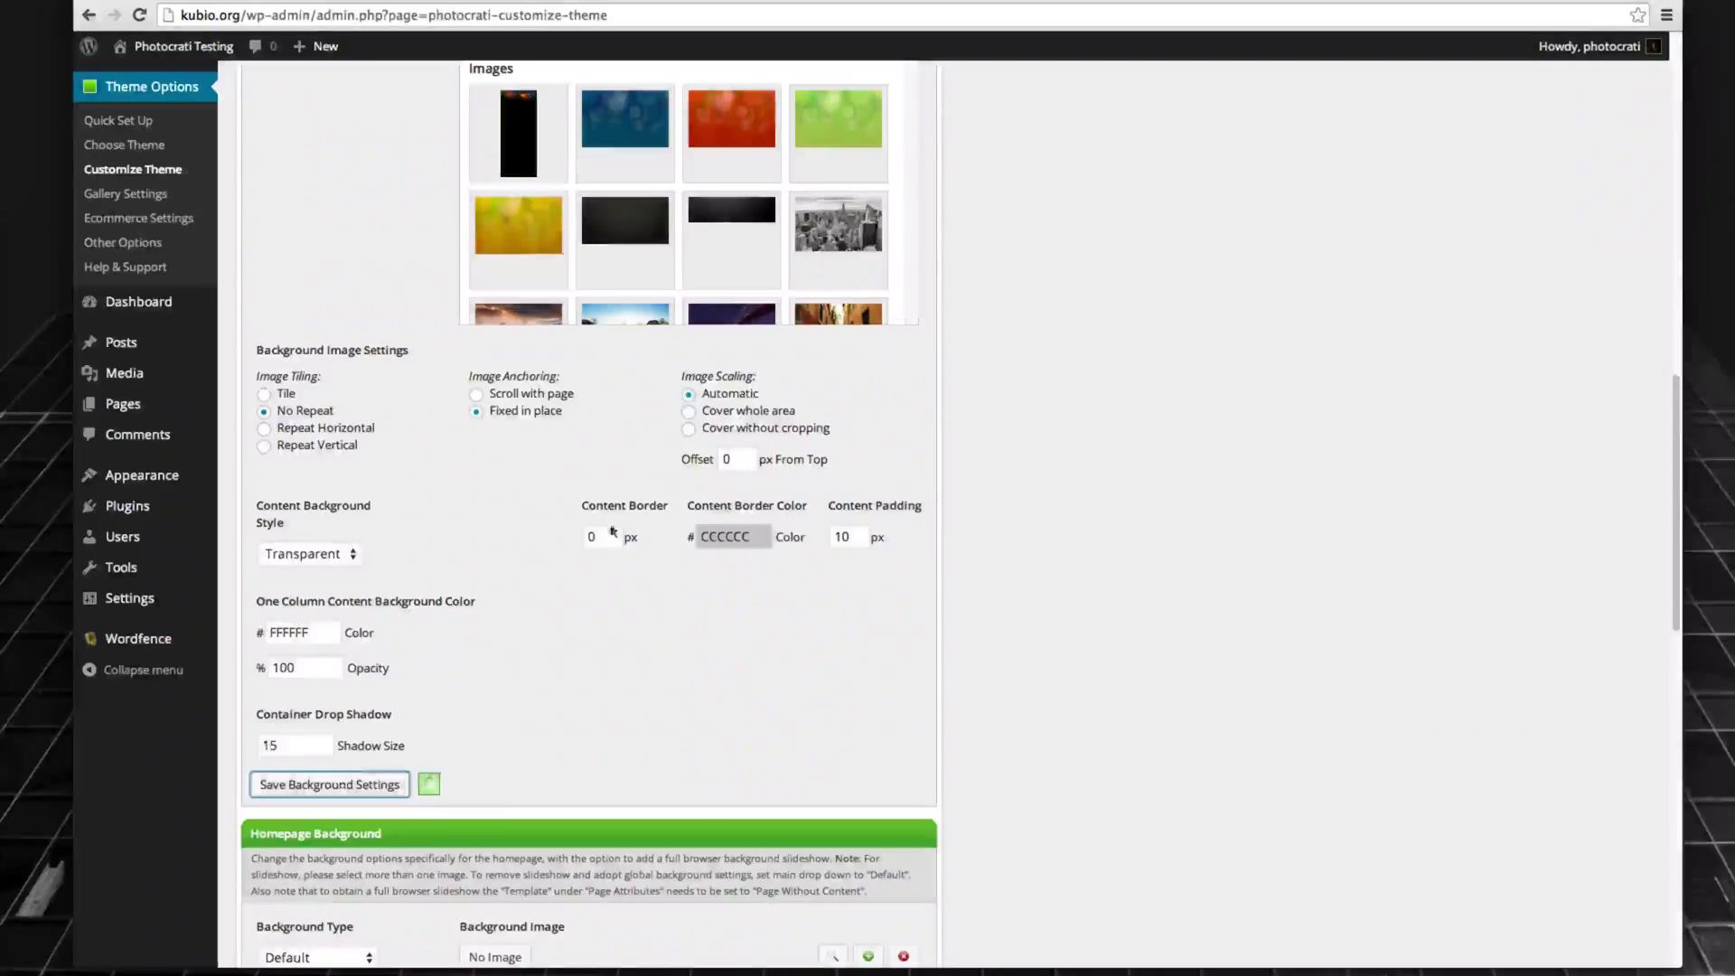
click(728, 458)
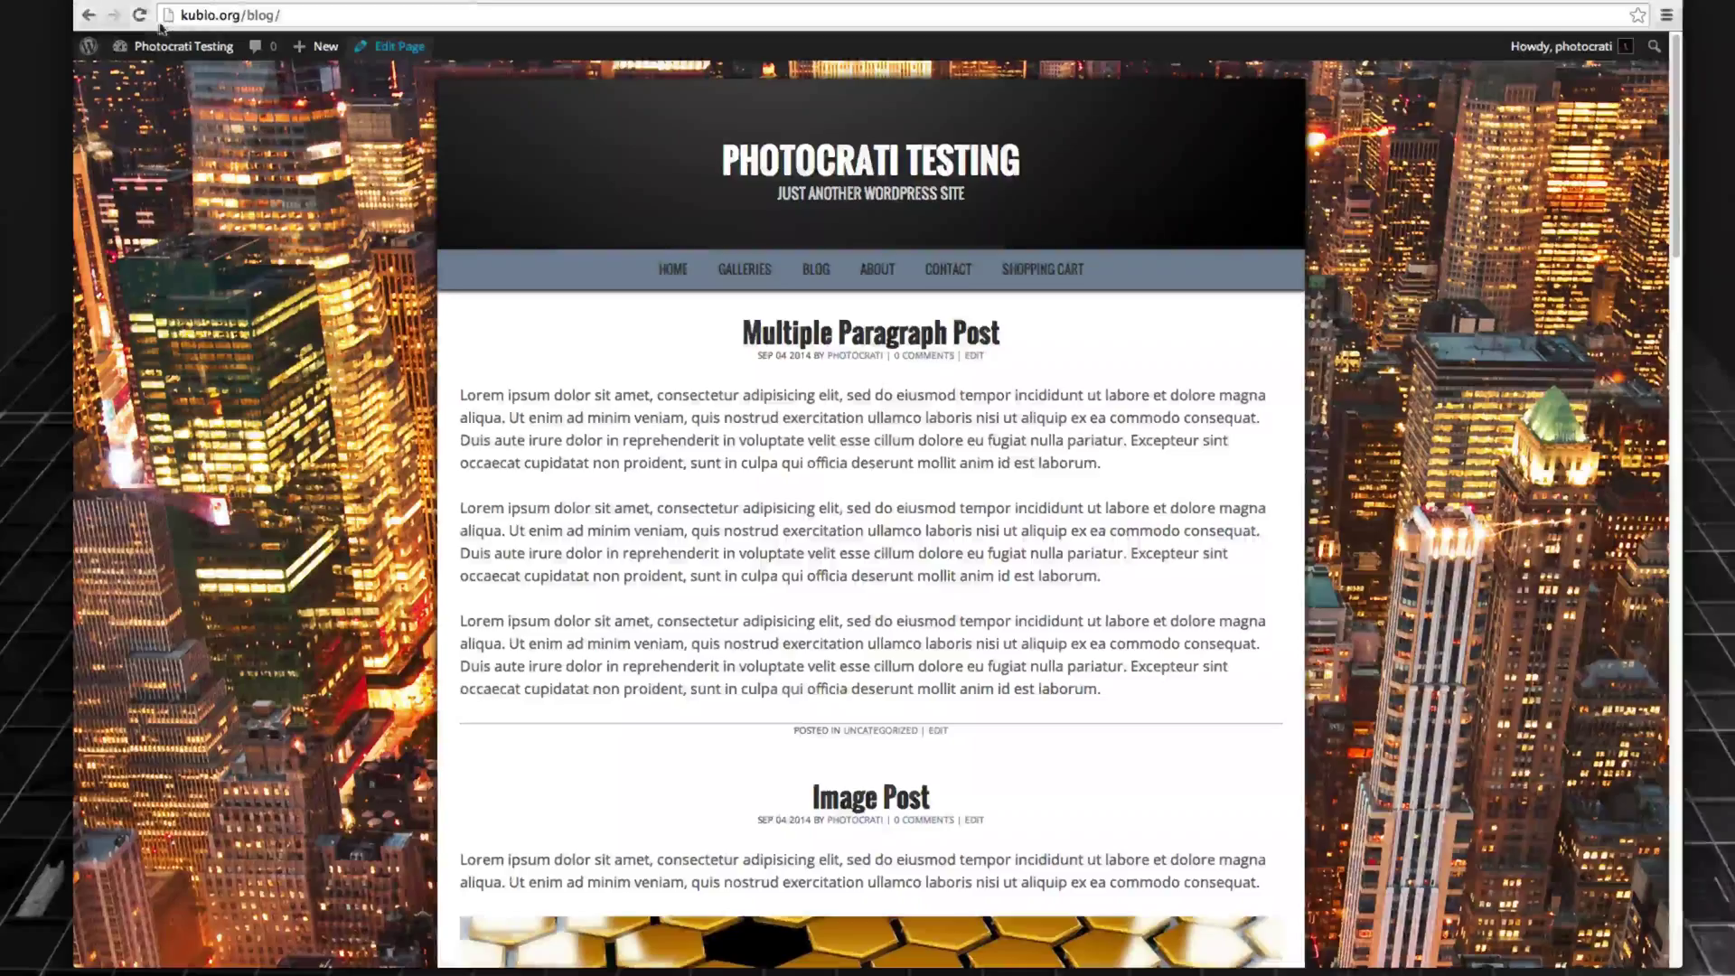
click(138, 15)
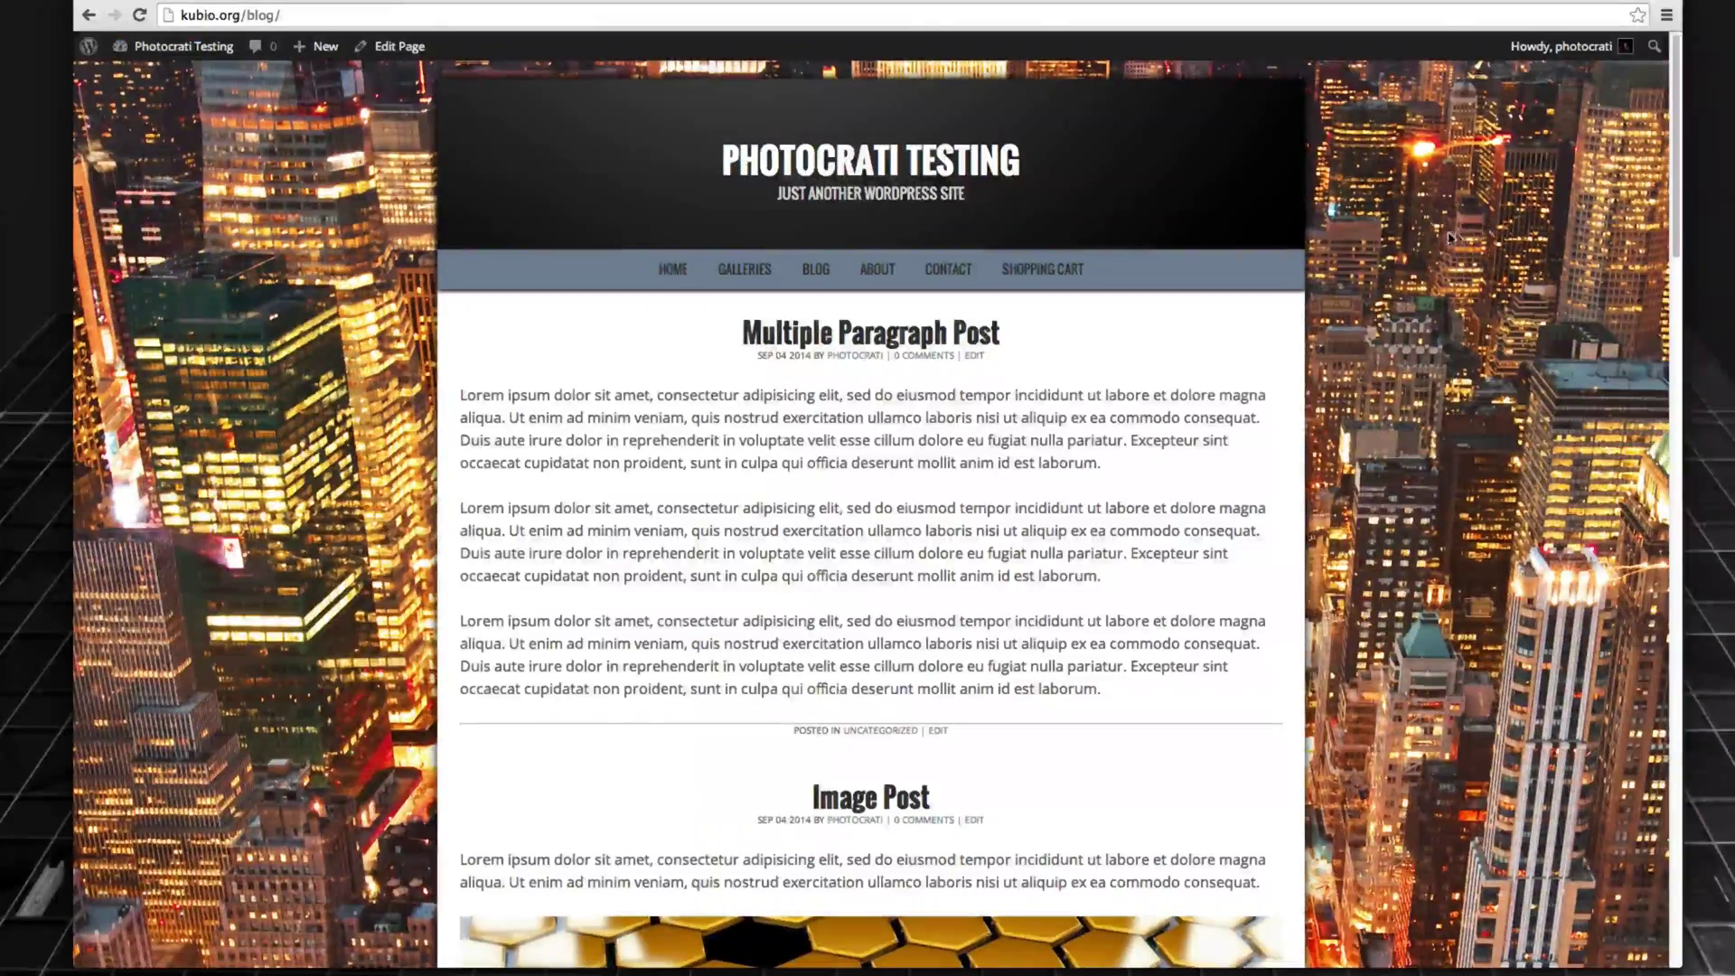
click(899, 163)
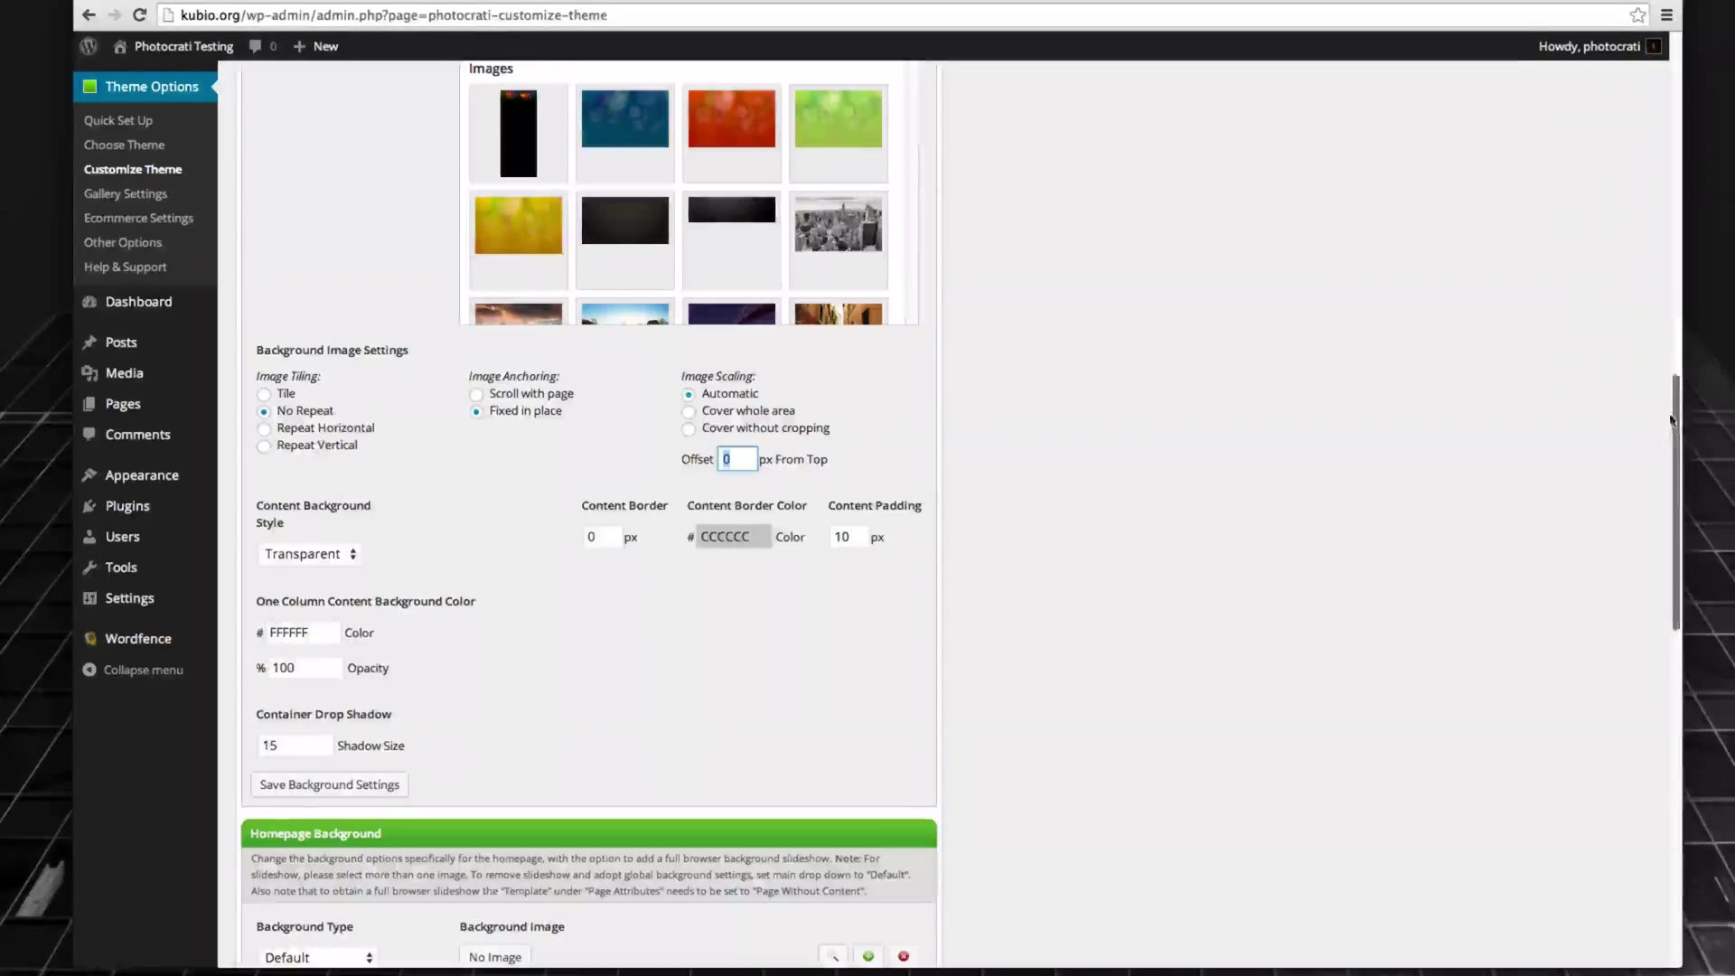
Pick the built-in black-and-white city thumbnail as the background and save it.
scroll(734, 498, up, 4)
click(651, 485)
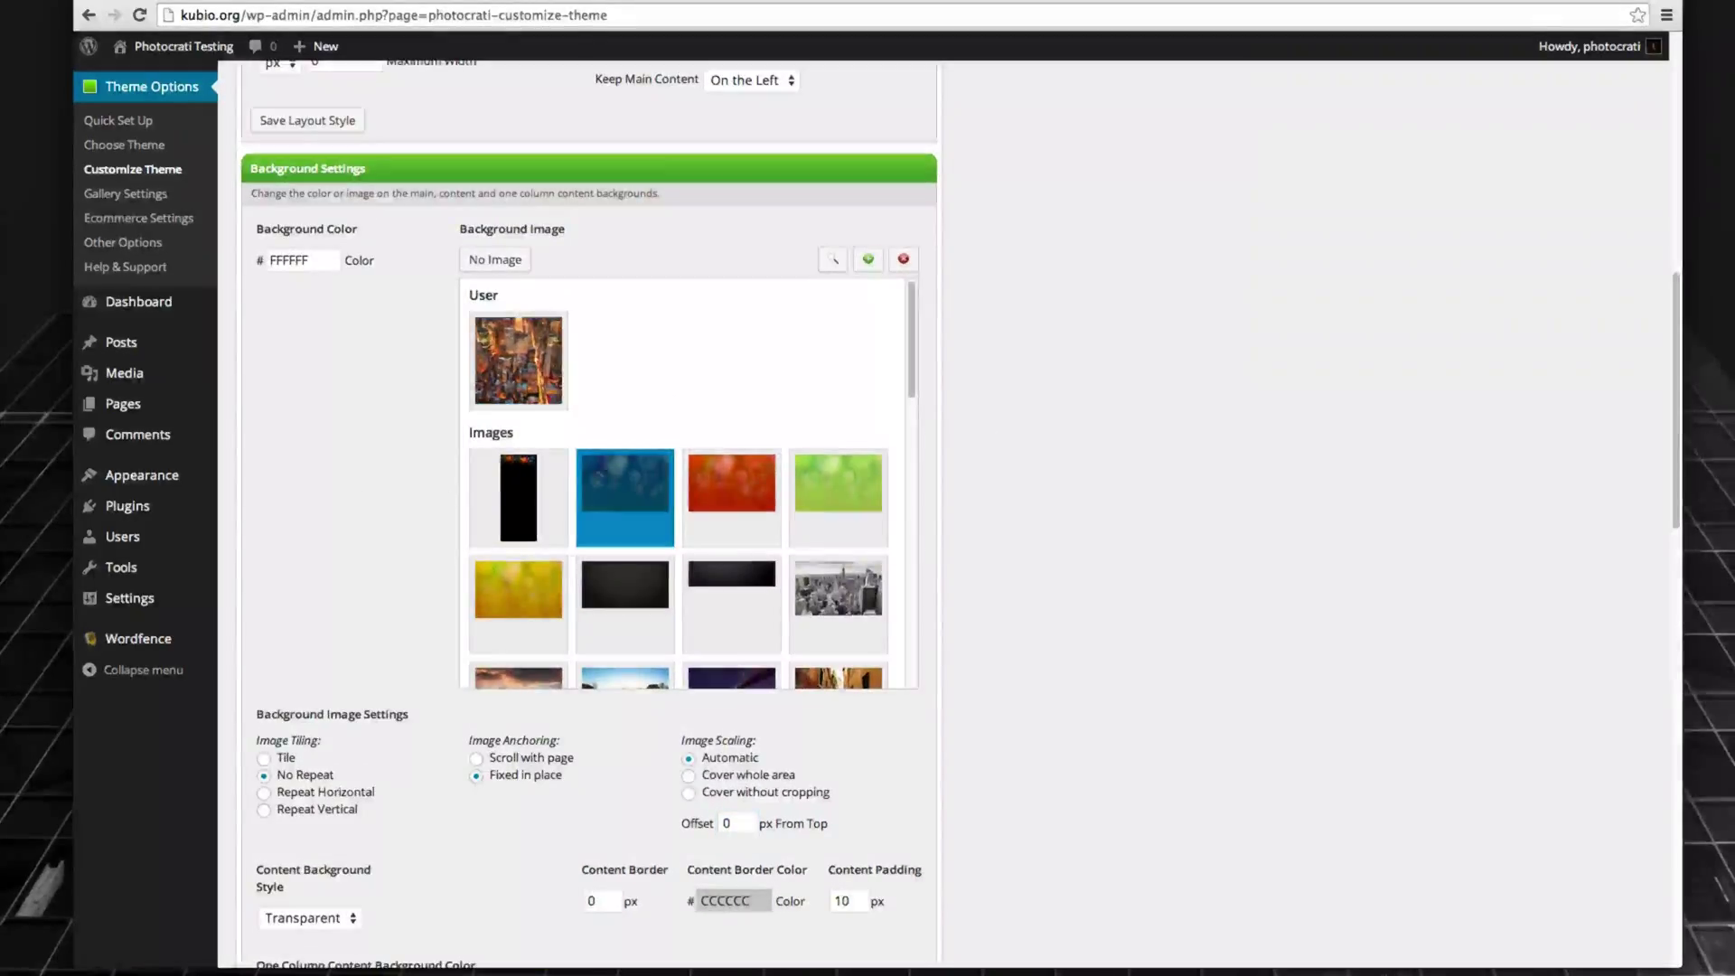
scroll(1664, 321, down, 4)
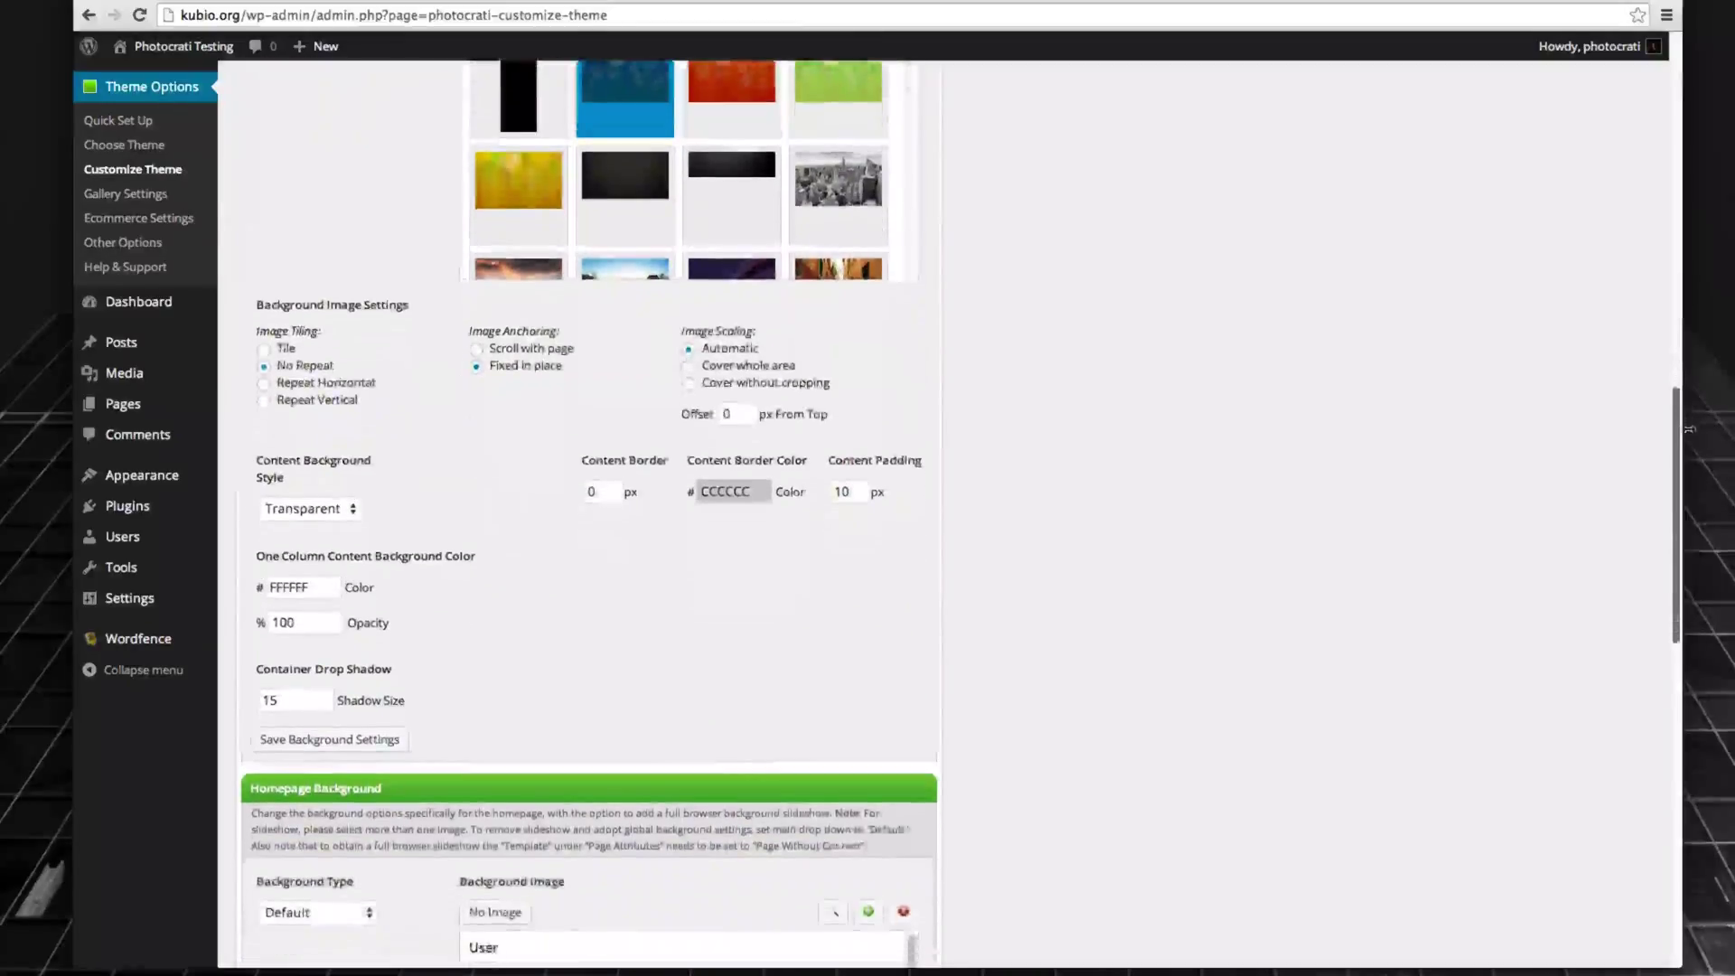
click(806, 224)
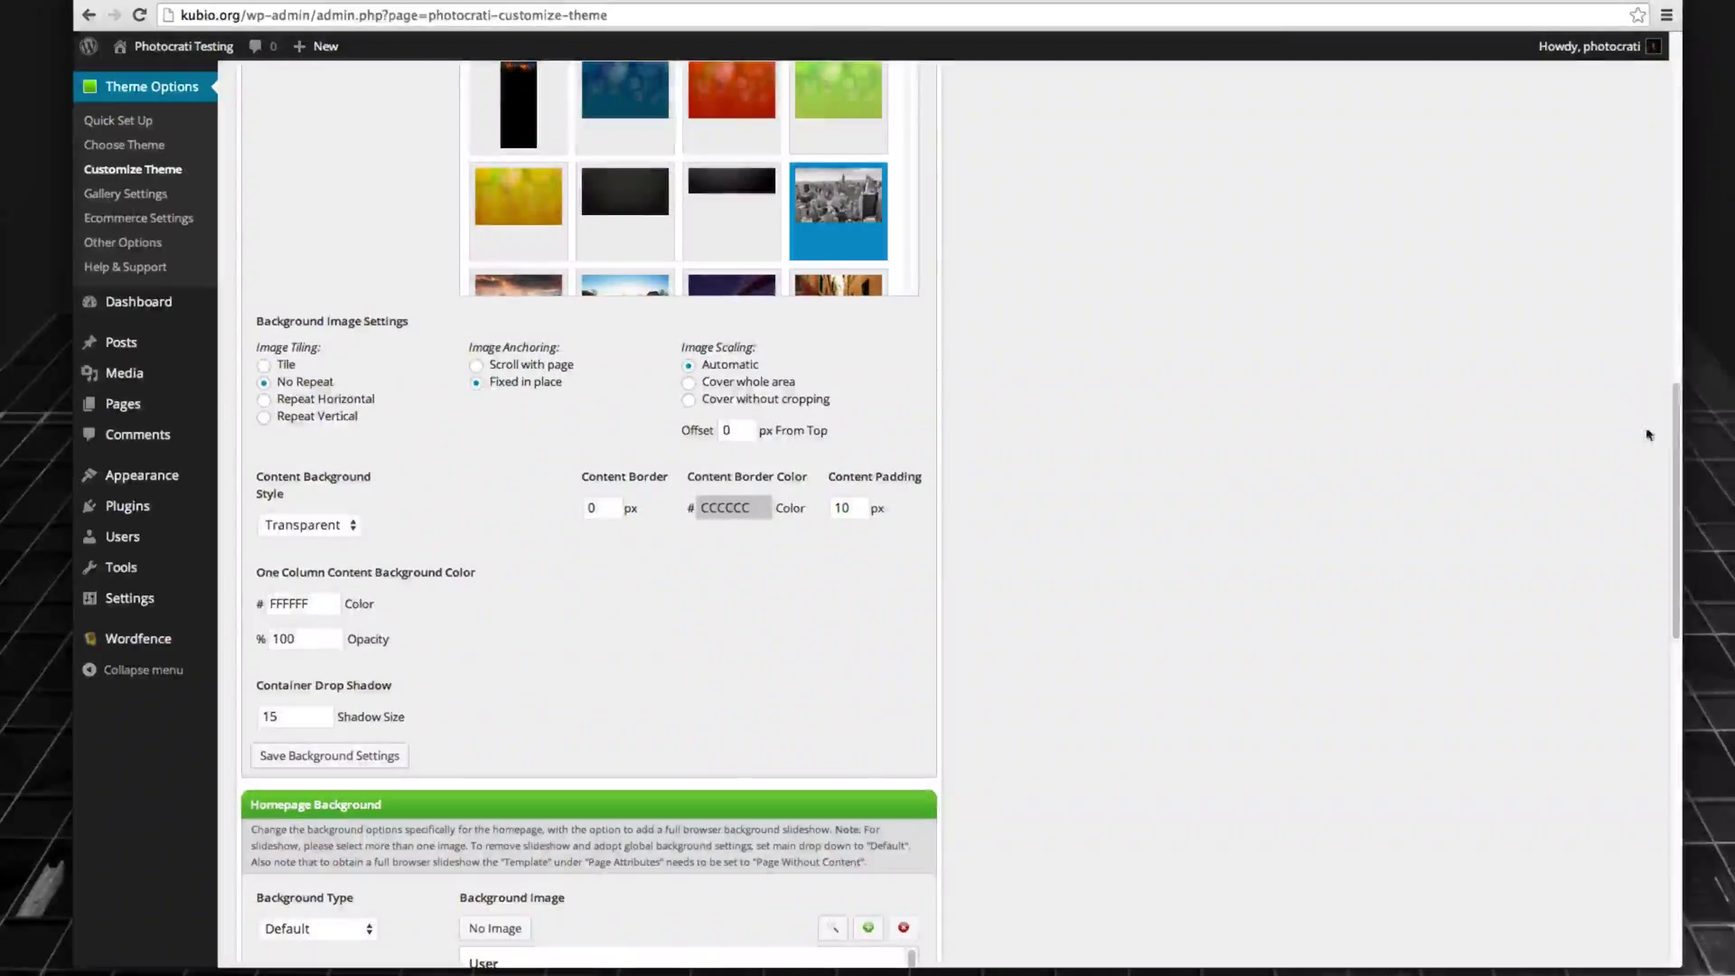
scroll(1676, 442, down, 1)
click(391, 687)
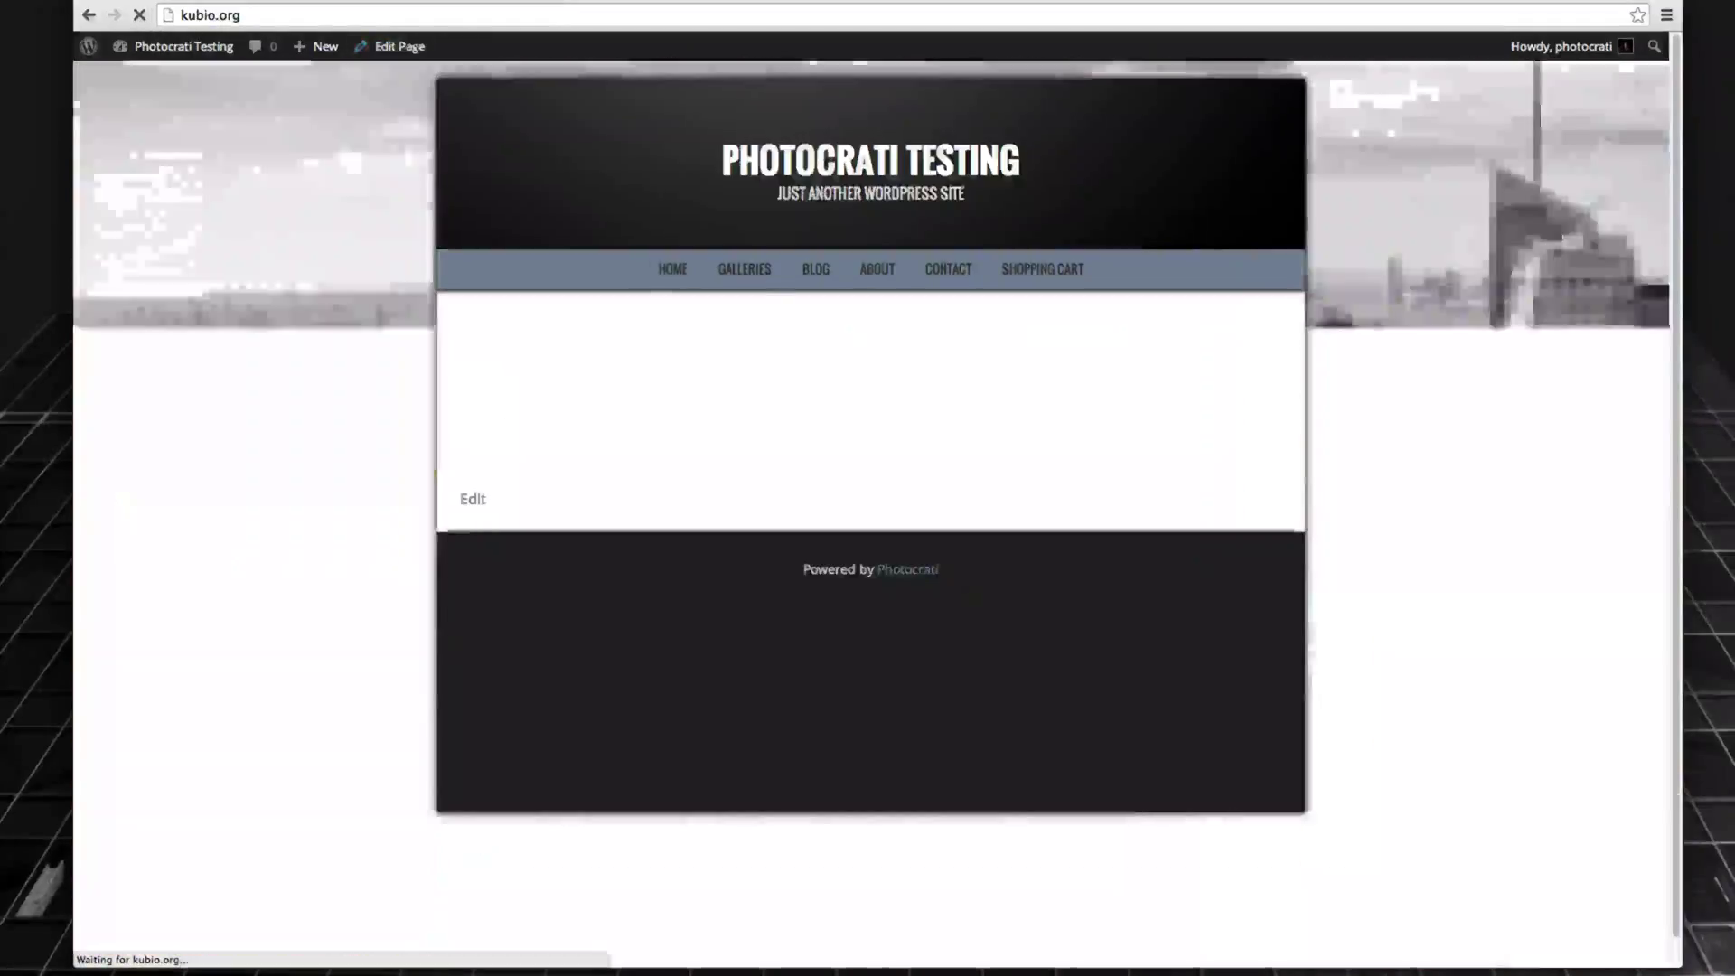
Back on the theme options, select and remove the uploaded city photo from the background images.
key(ctrl+shift+Tab)
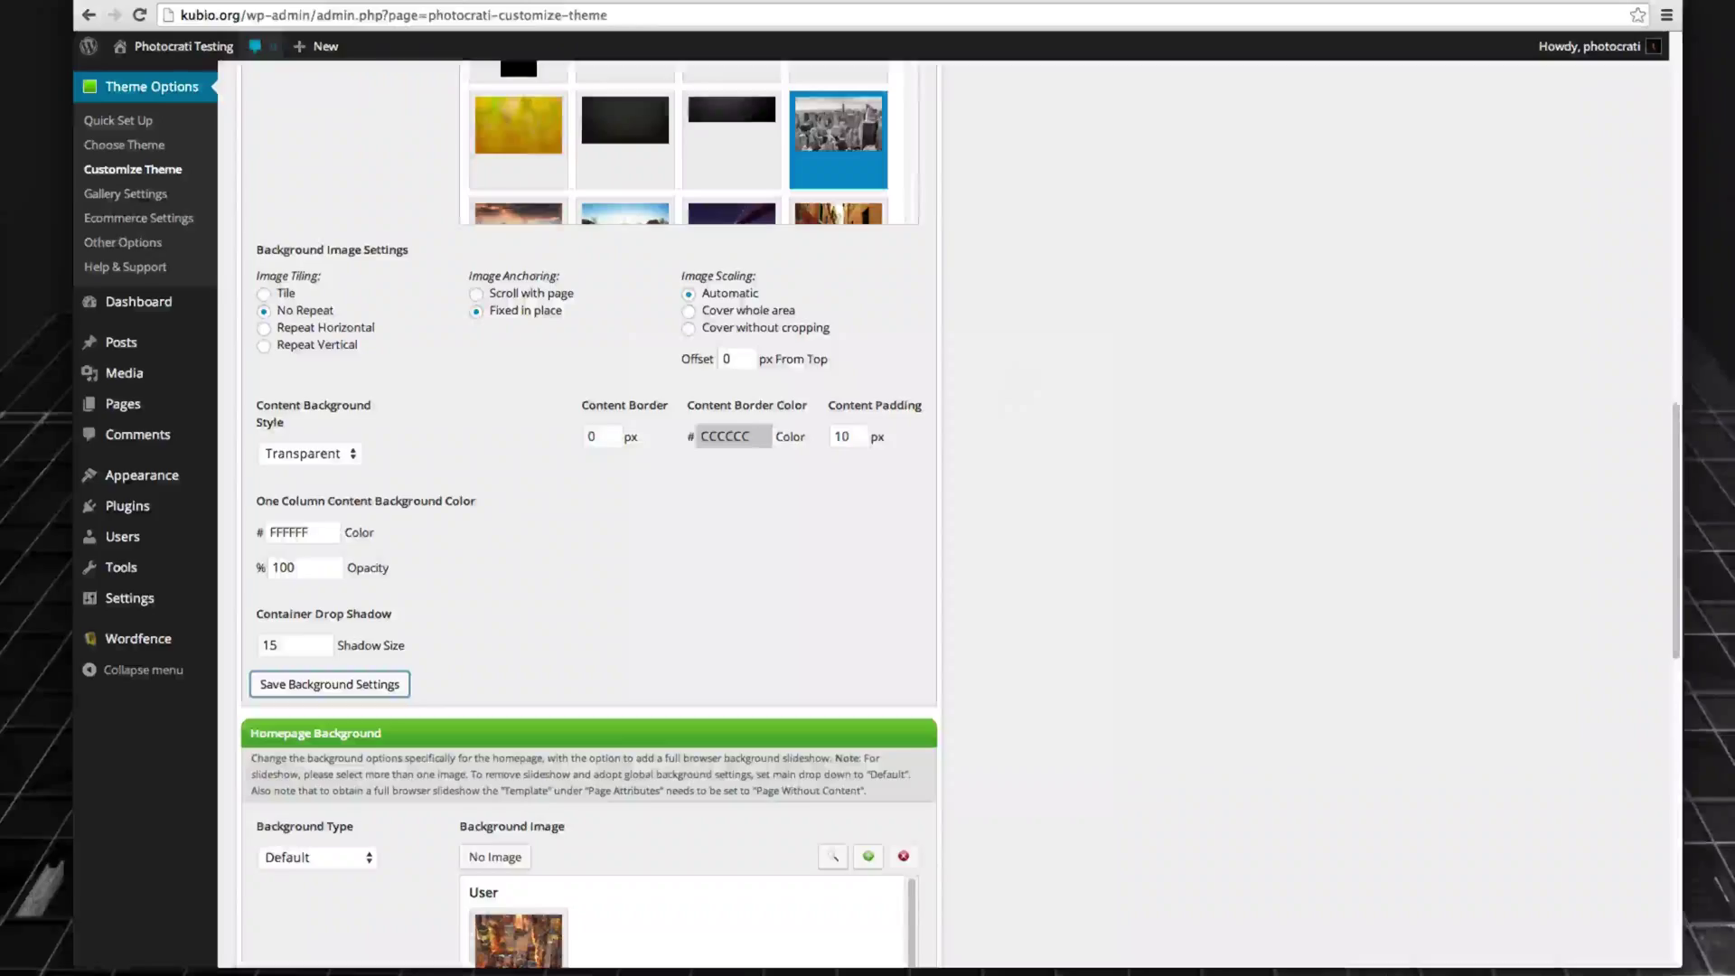
scroll(1667, 433, up, 5)
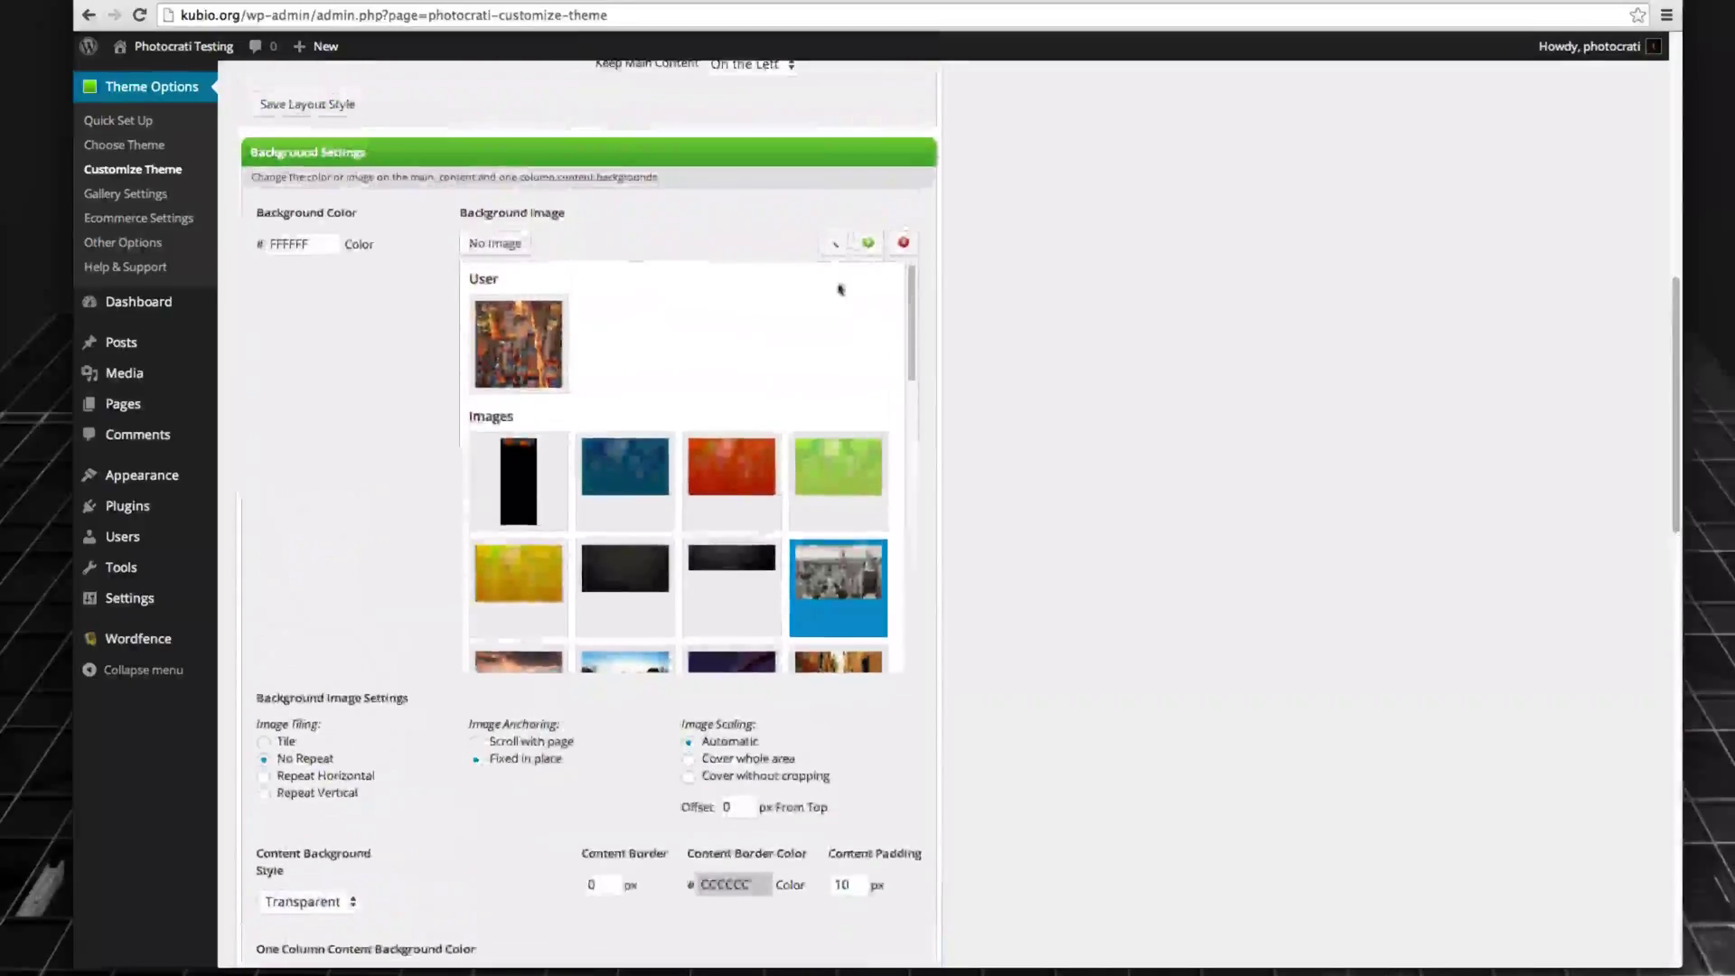
click(562, 334)
click(903, 244)
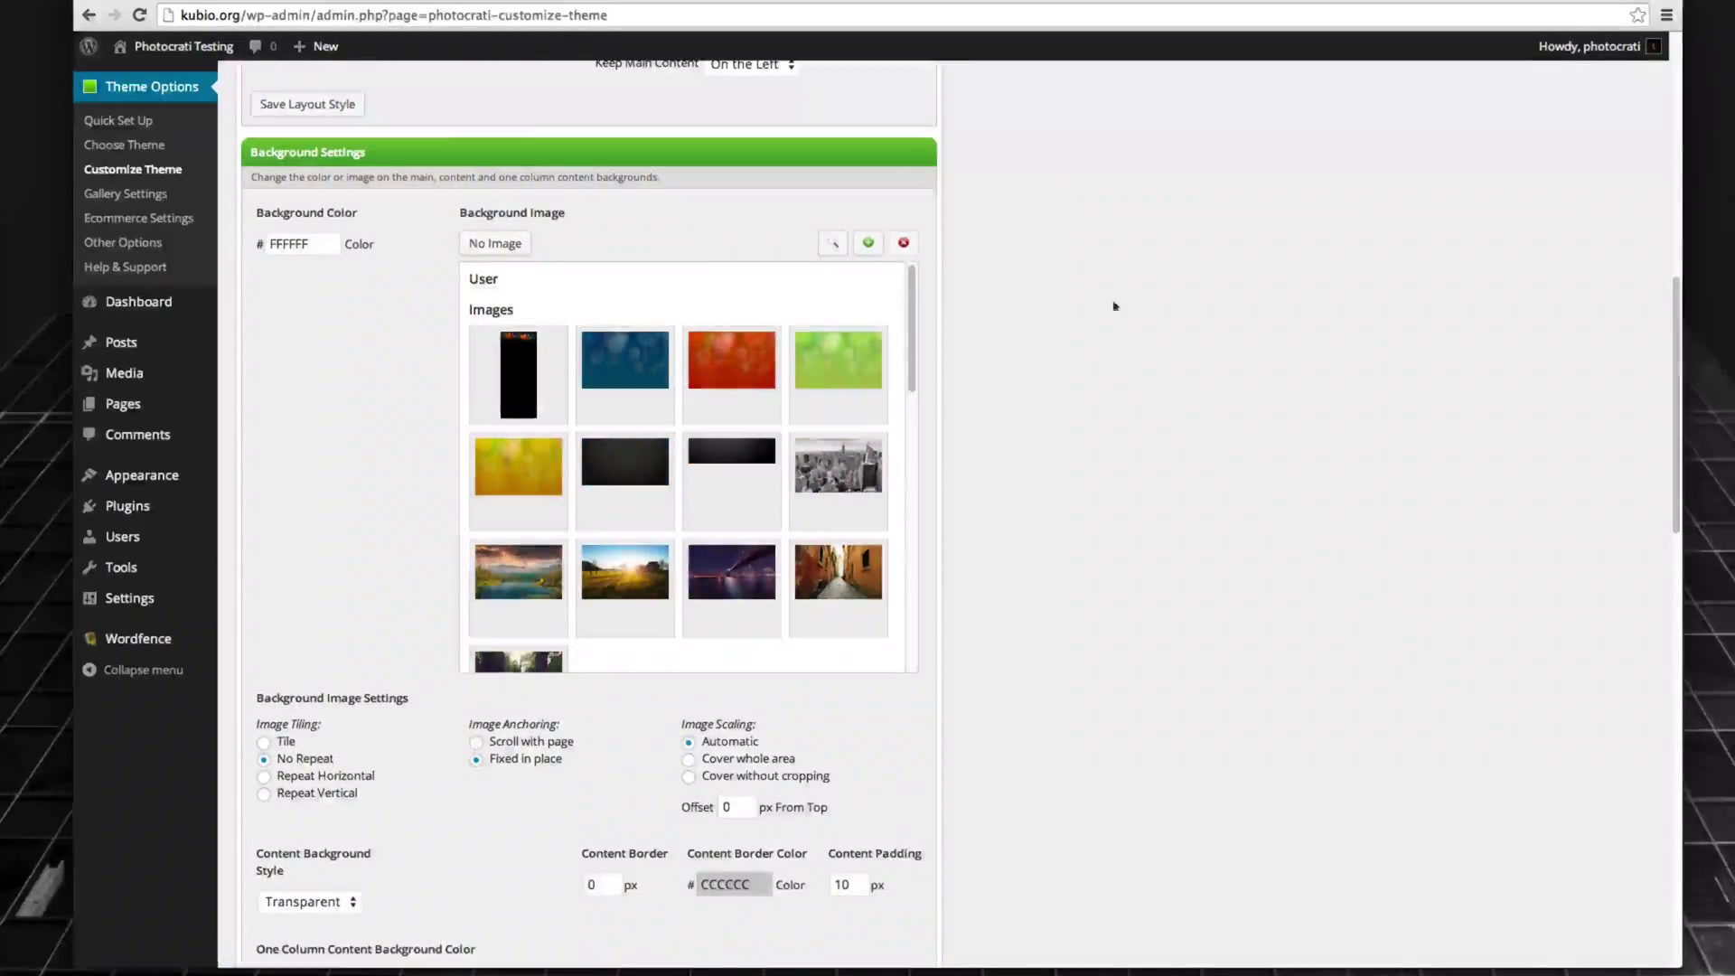
Save the background settings, leaving No Image on a plain white FFFFFF background.
scroll(985, 244, down, 1)
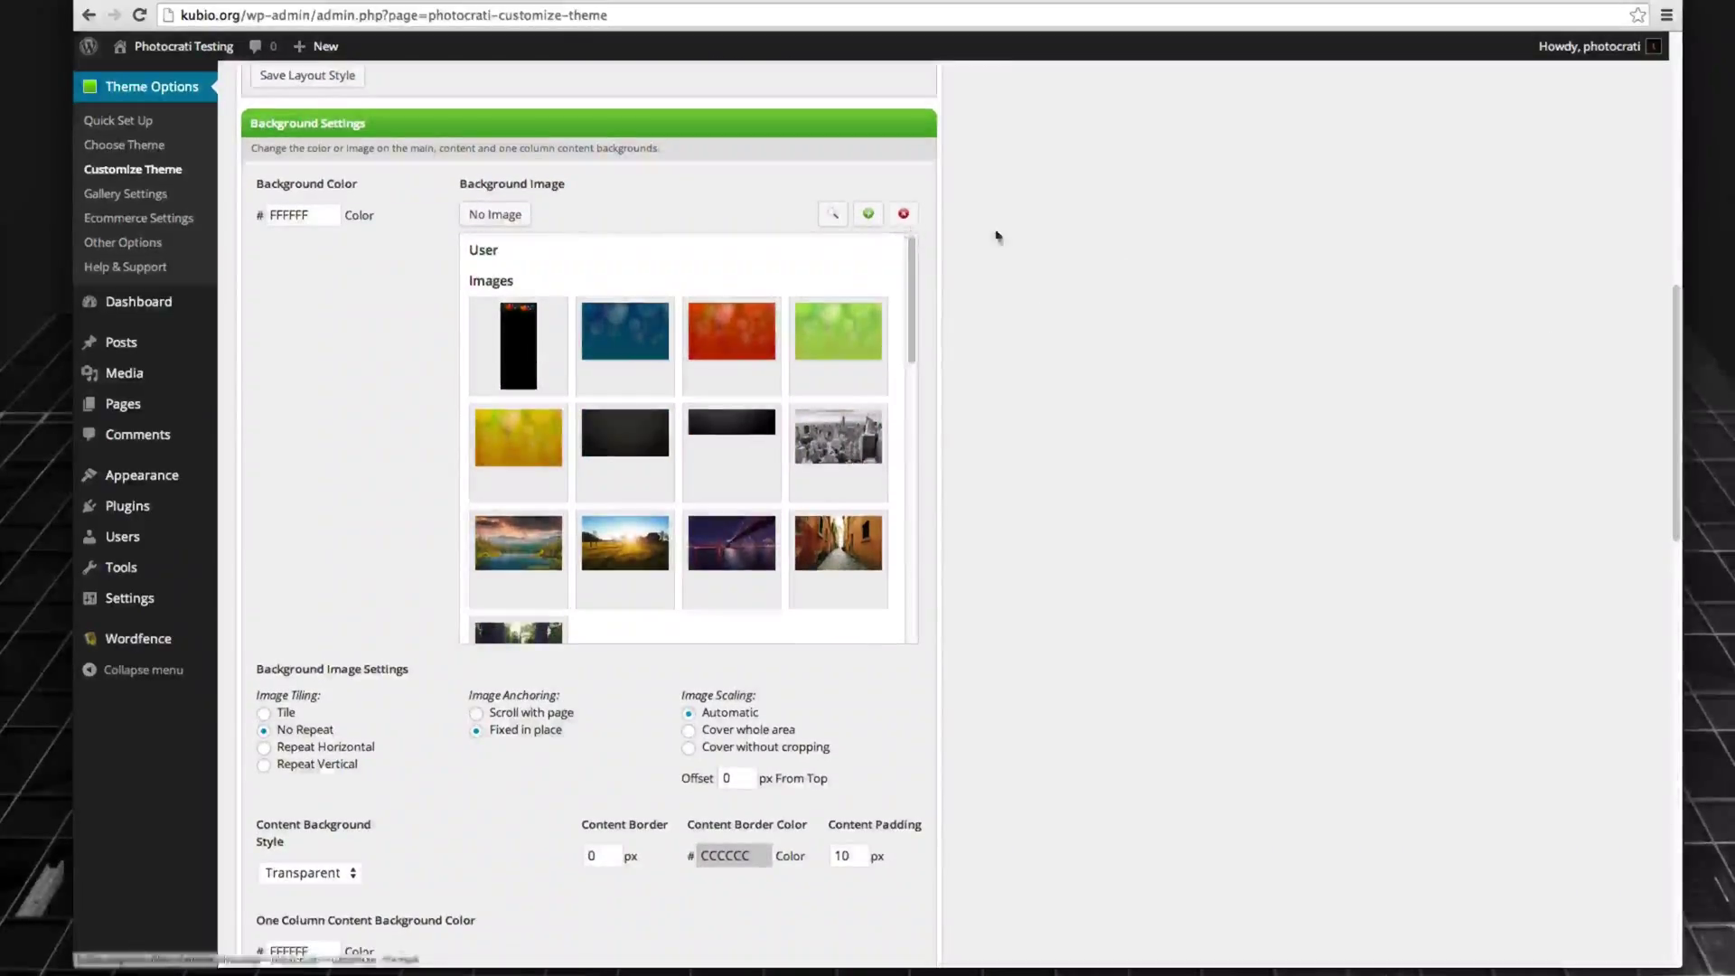
scroll(545, 414, down, 5)
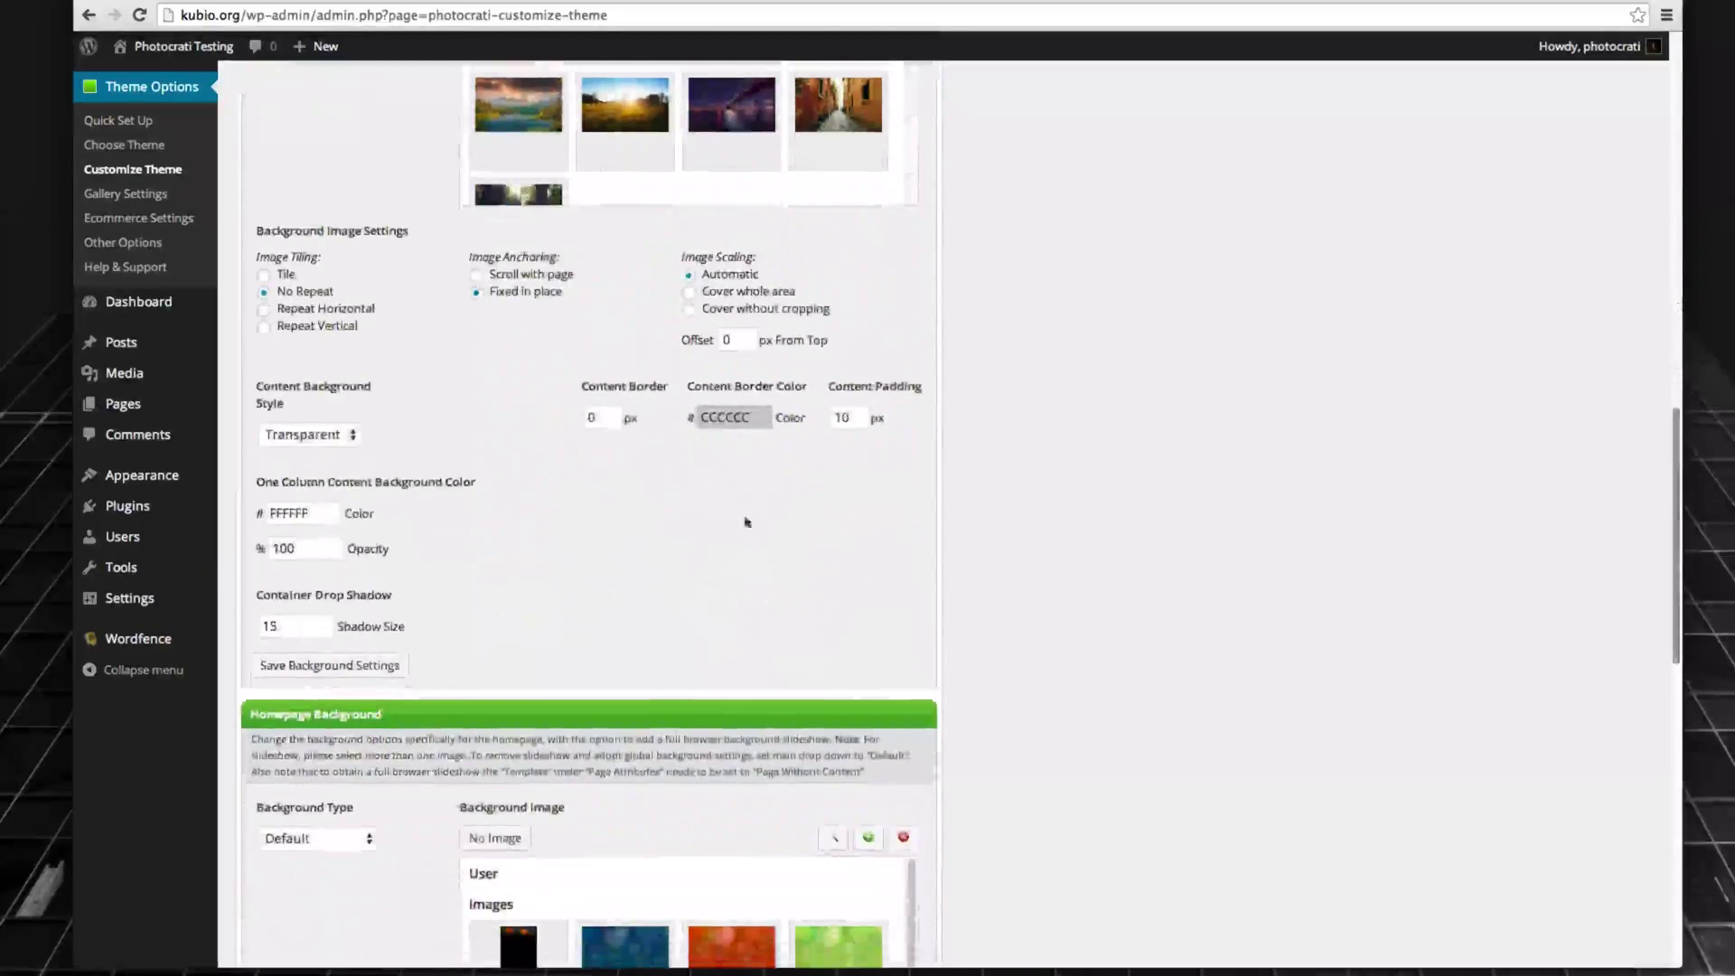
click(394, 665)
click(183, 46)
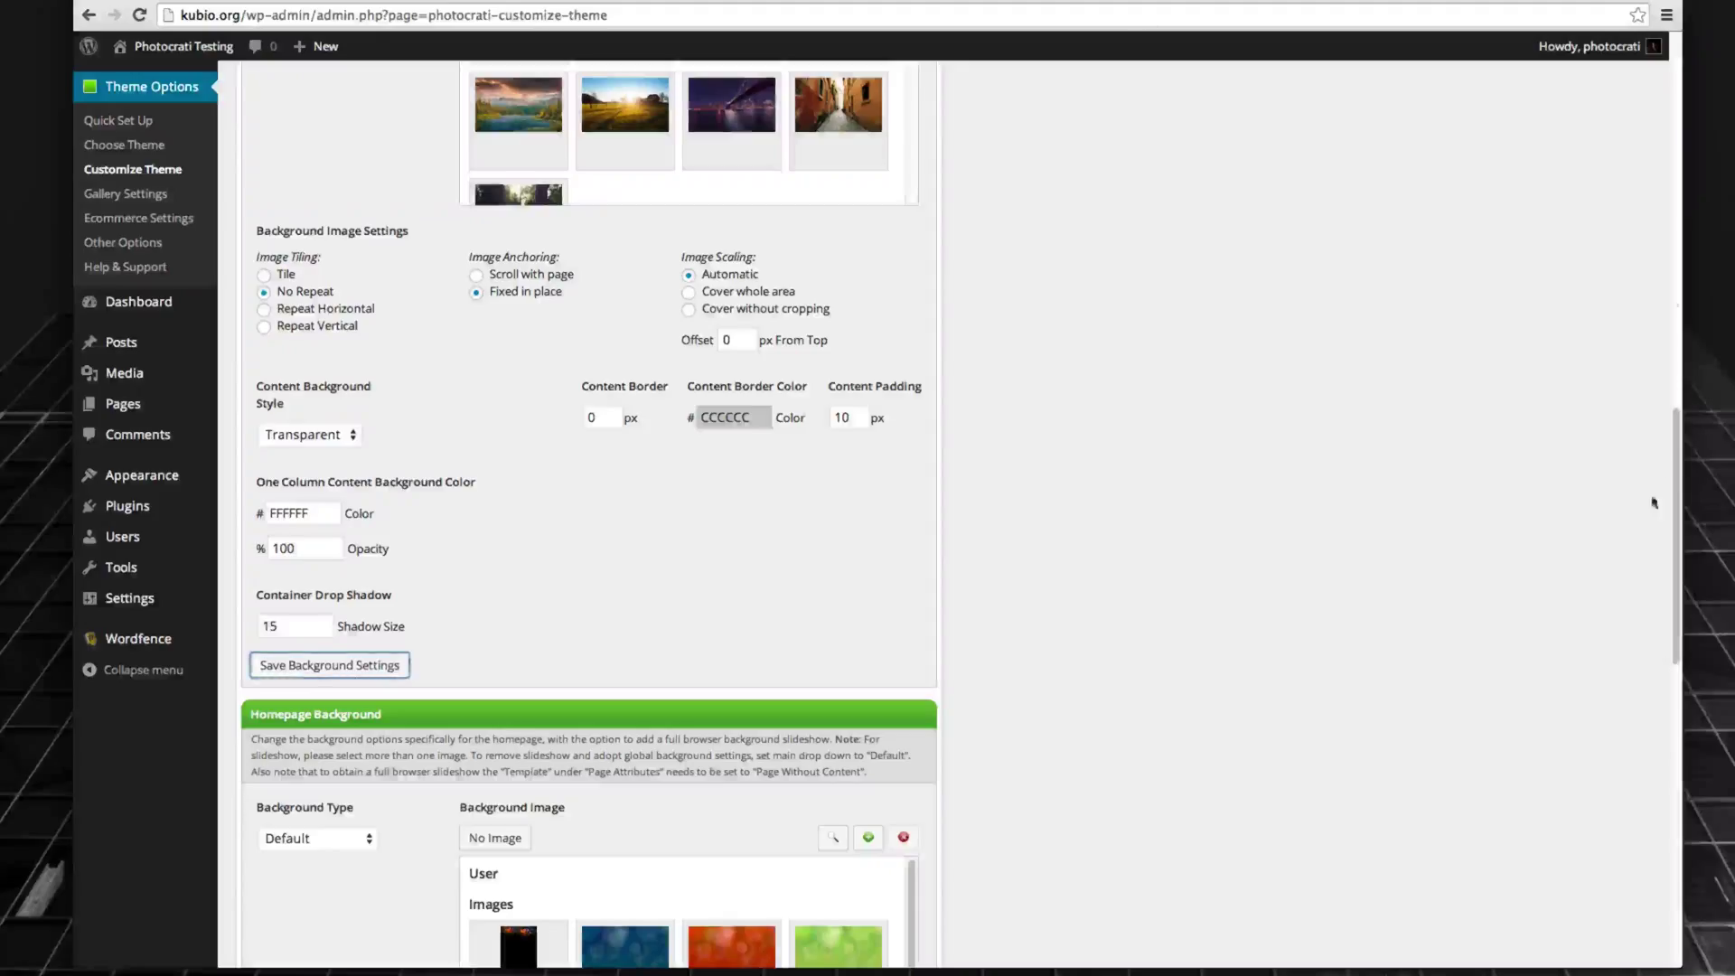
drag(1677, 504, 1686, 384)
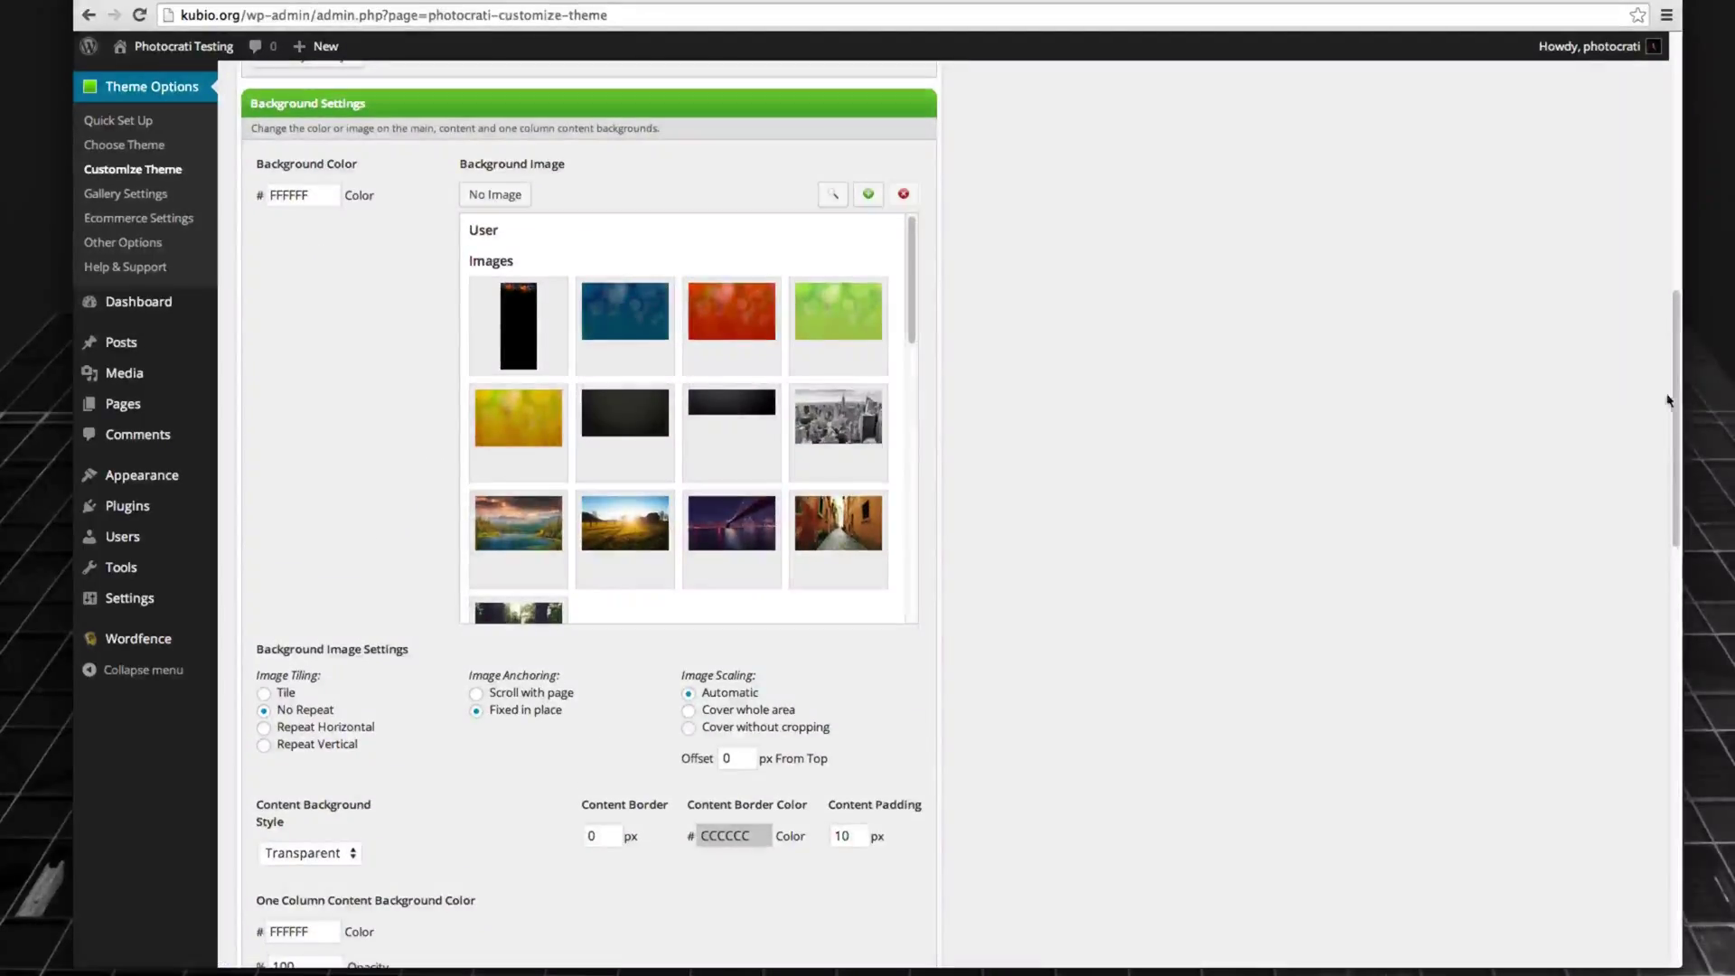
Save the background settings with No Image selected.
scroll(1669, 401, down, 10)
click(397, 452)
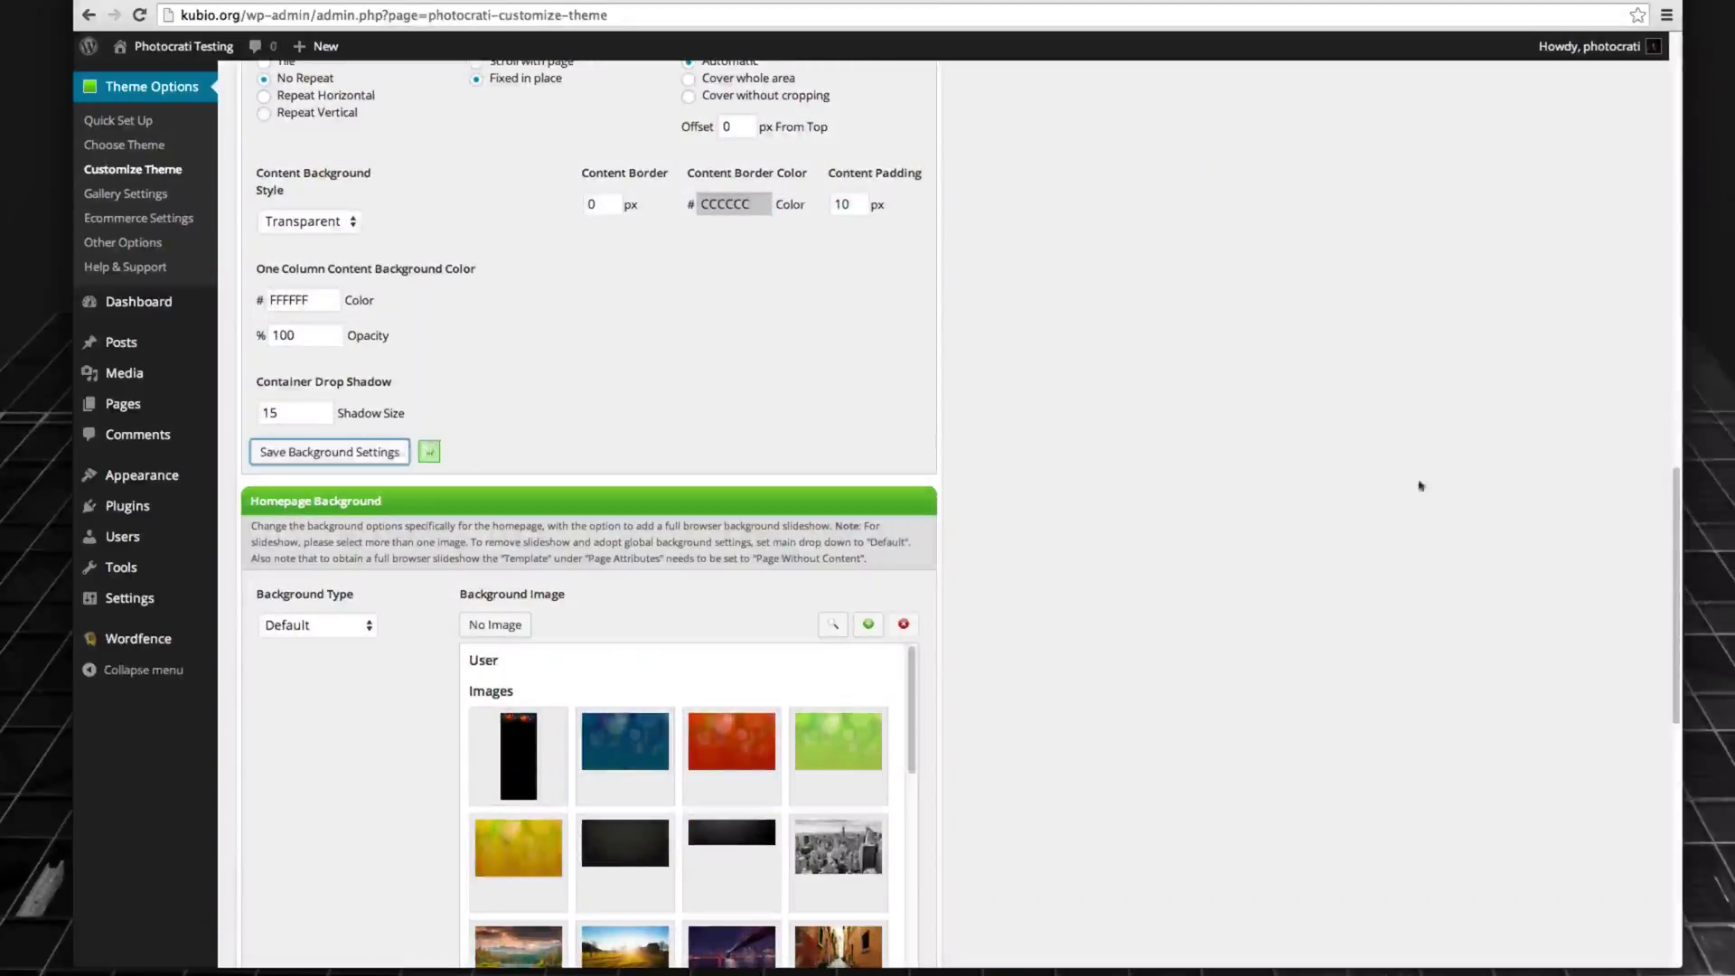
scroll(1665, 414, up, 5)
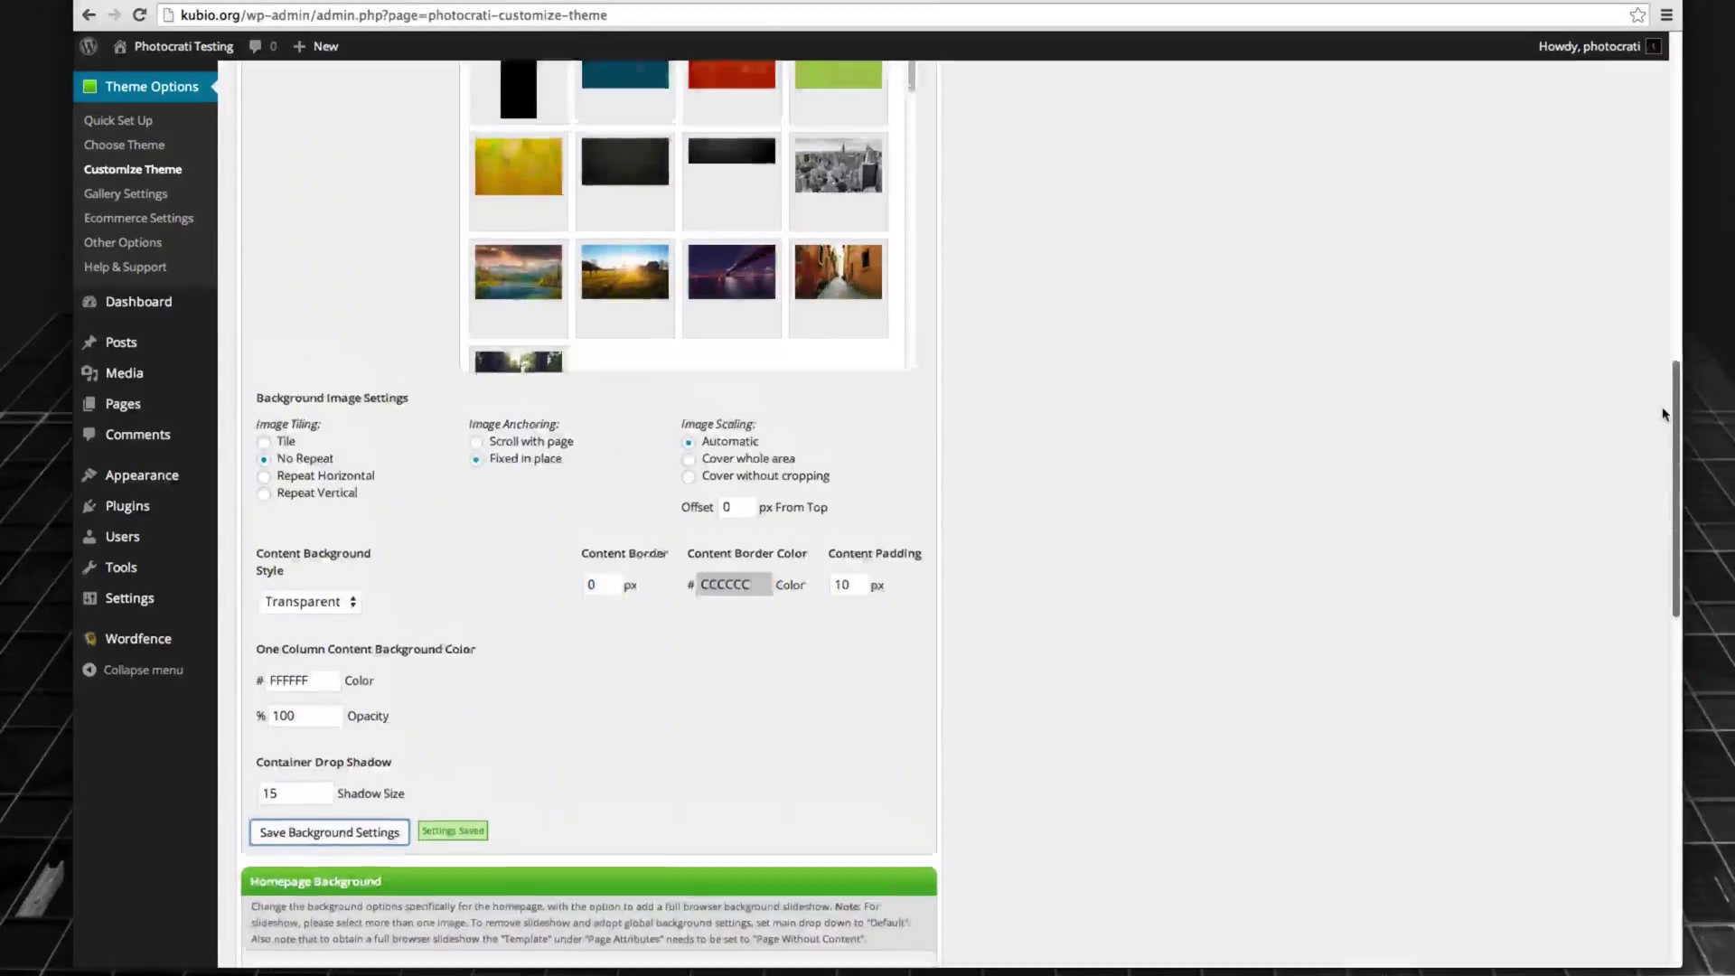
scroll(1665, 415, up, 2)
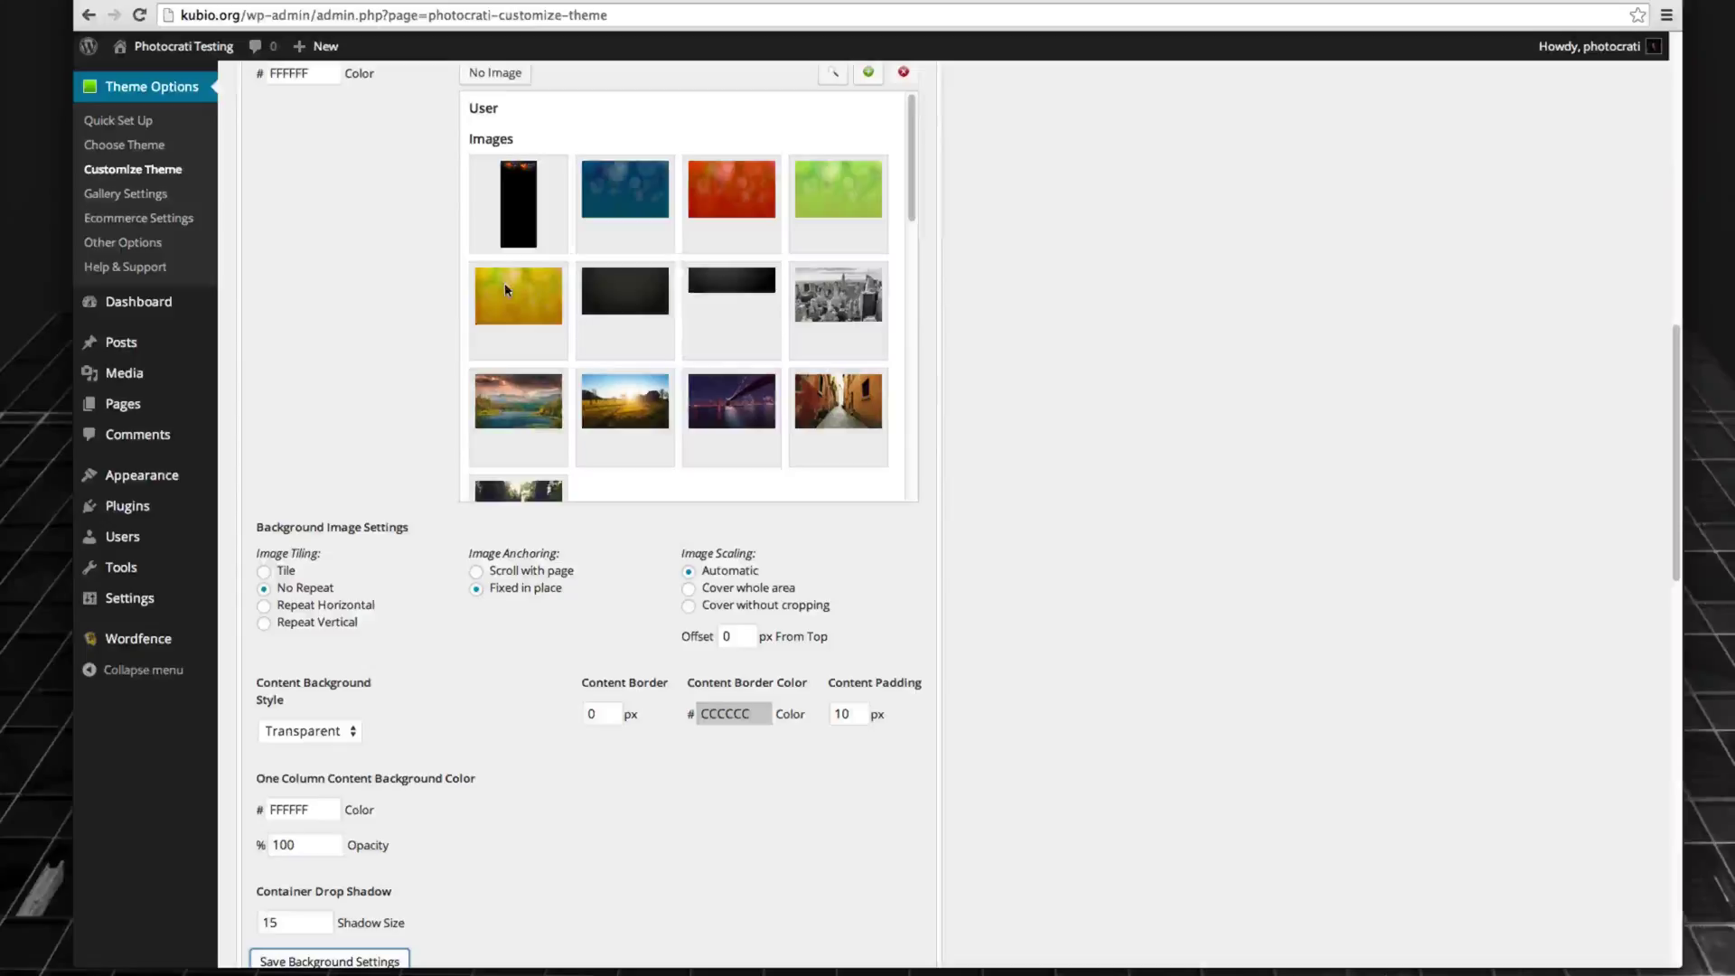
Try the mountain-lake image, then choose the blue bokeh background and save it.
click(530, 415)
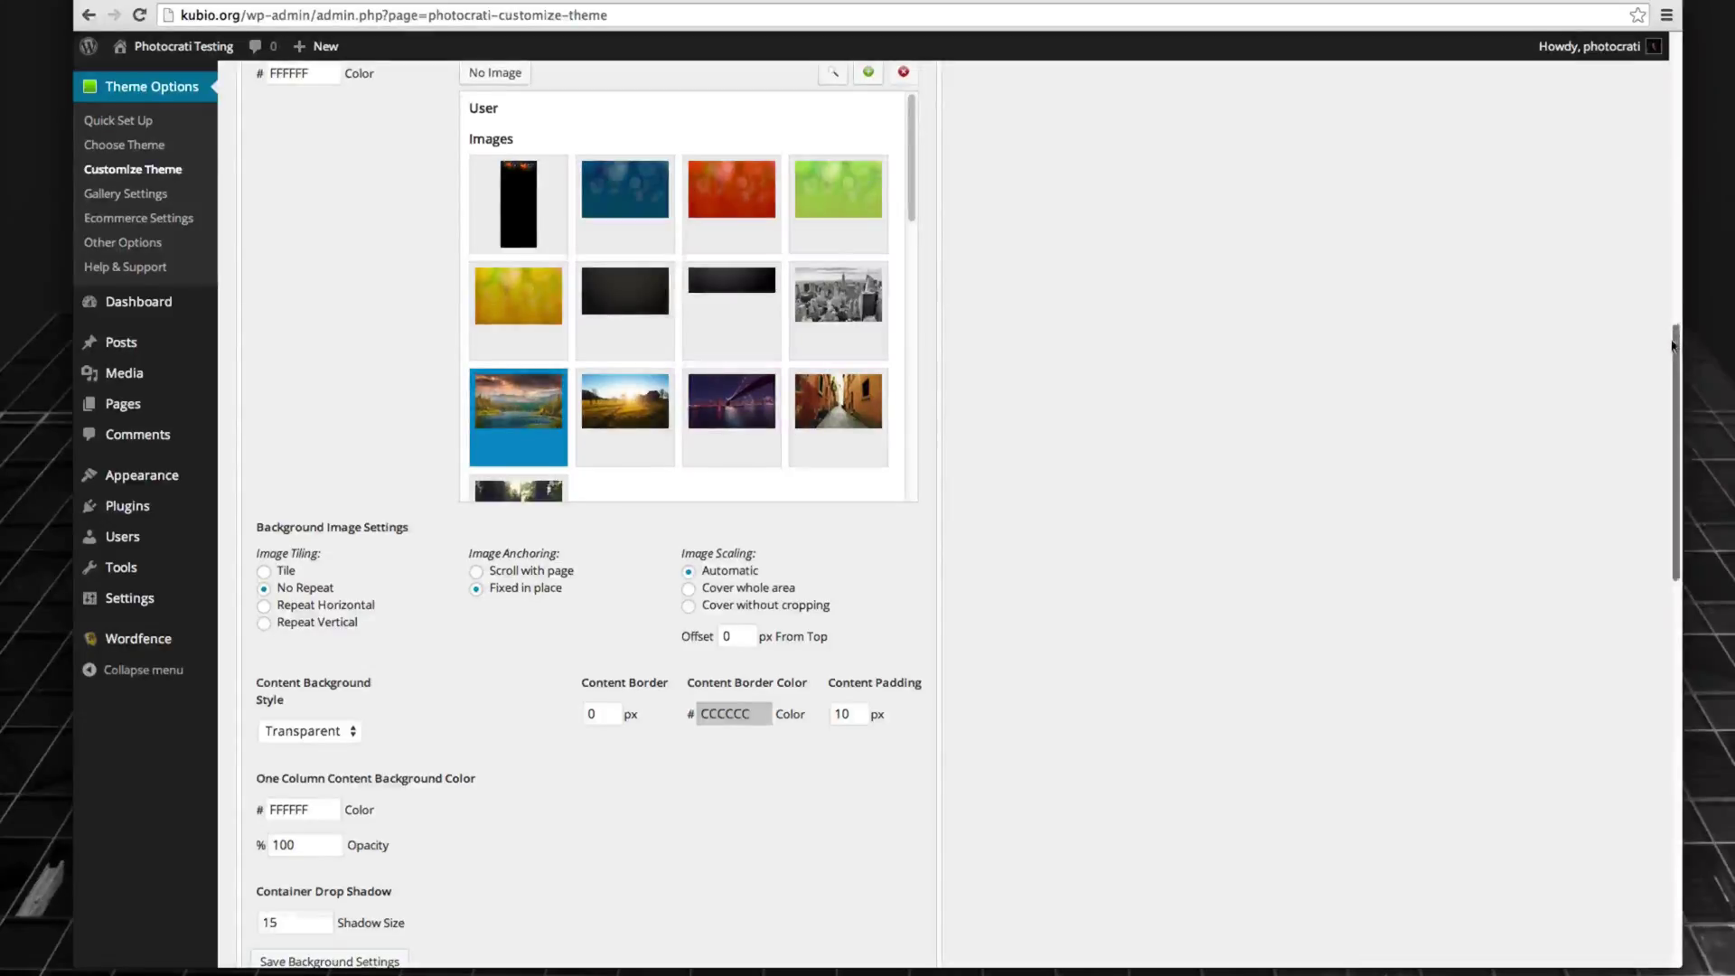
scroll(1536, 316, up, 1)
click(640, 224)
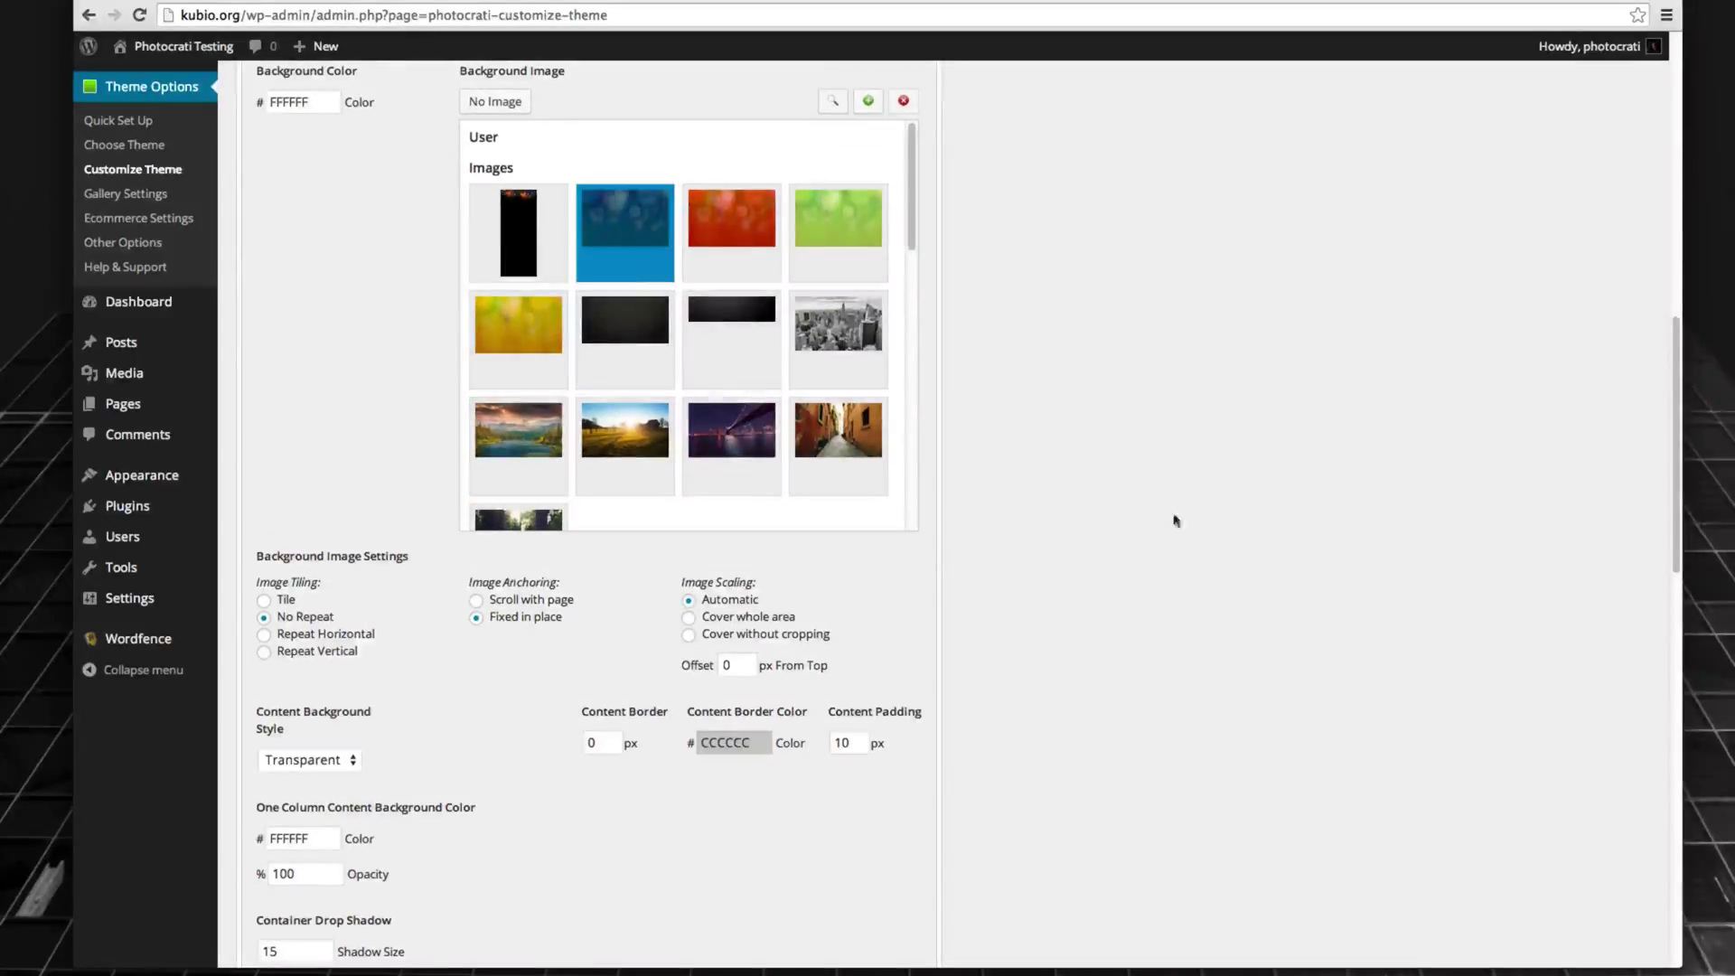
scroll(1662, 402, down, 5)
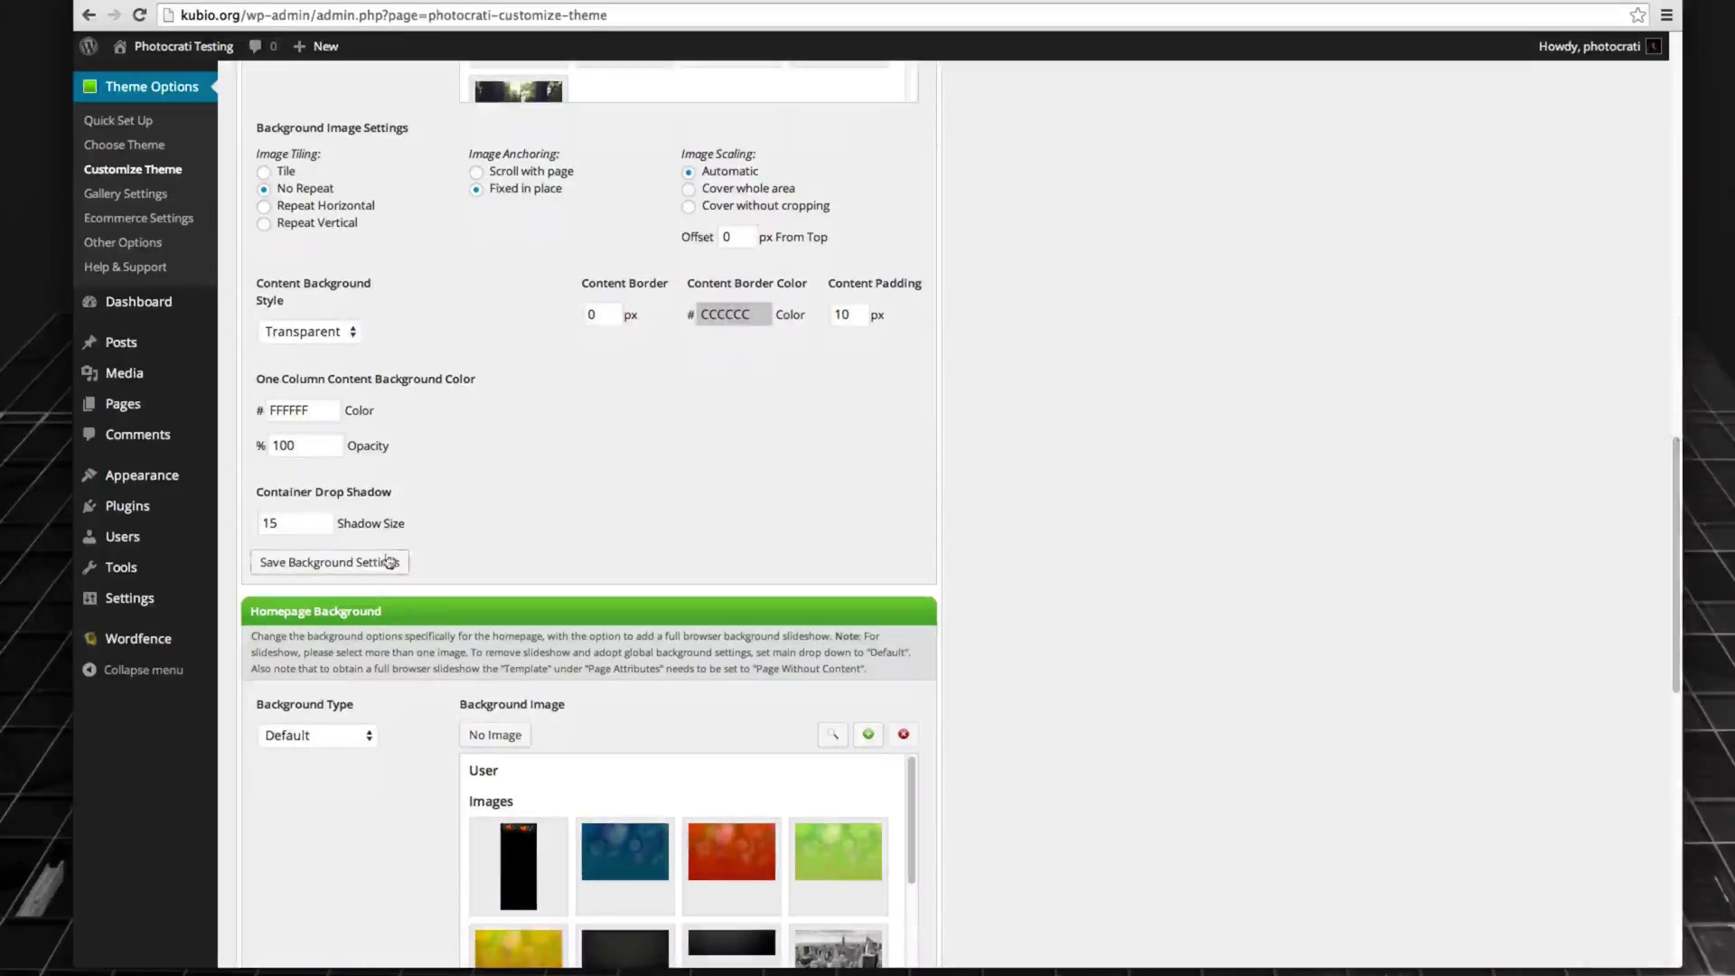
click(391, 562)
drag(1677, 458, 1711, 604)
Make the homepage background a Slideshow of the city, mountain-lake and sunset-field images, and save.
click(334, 217)
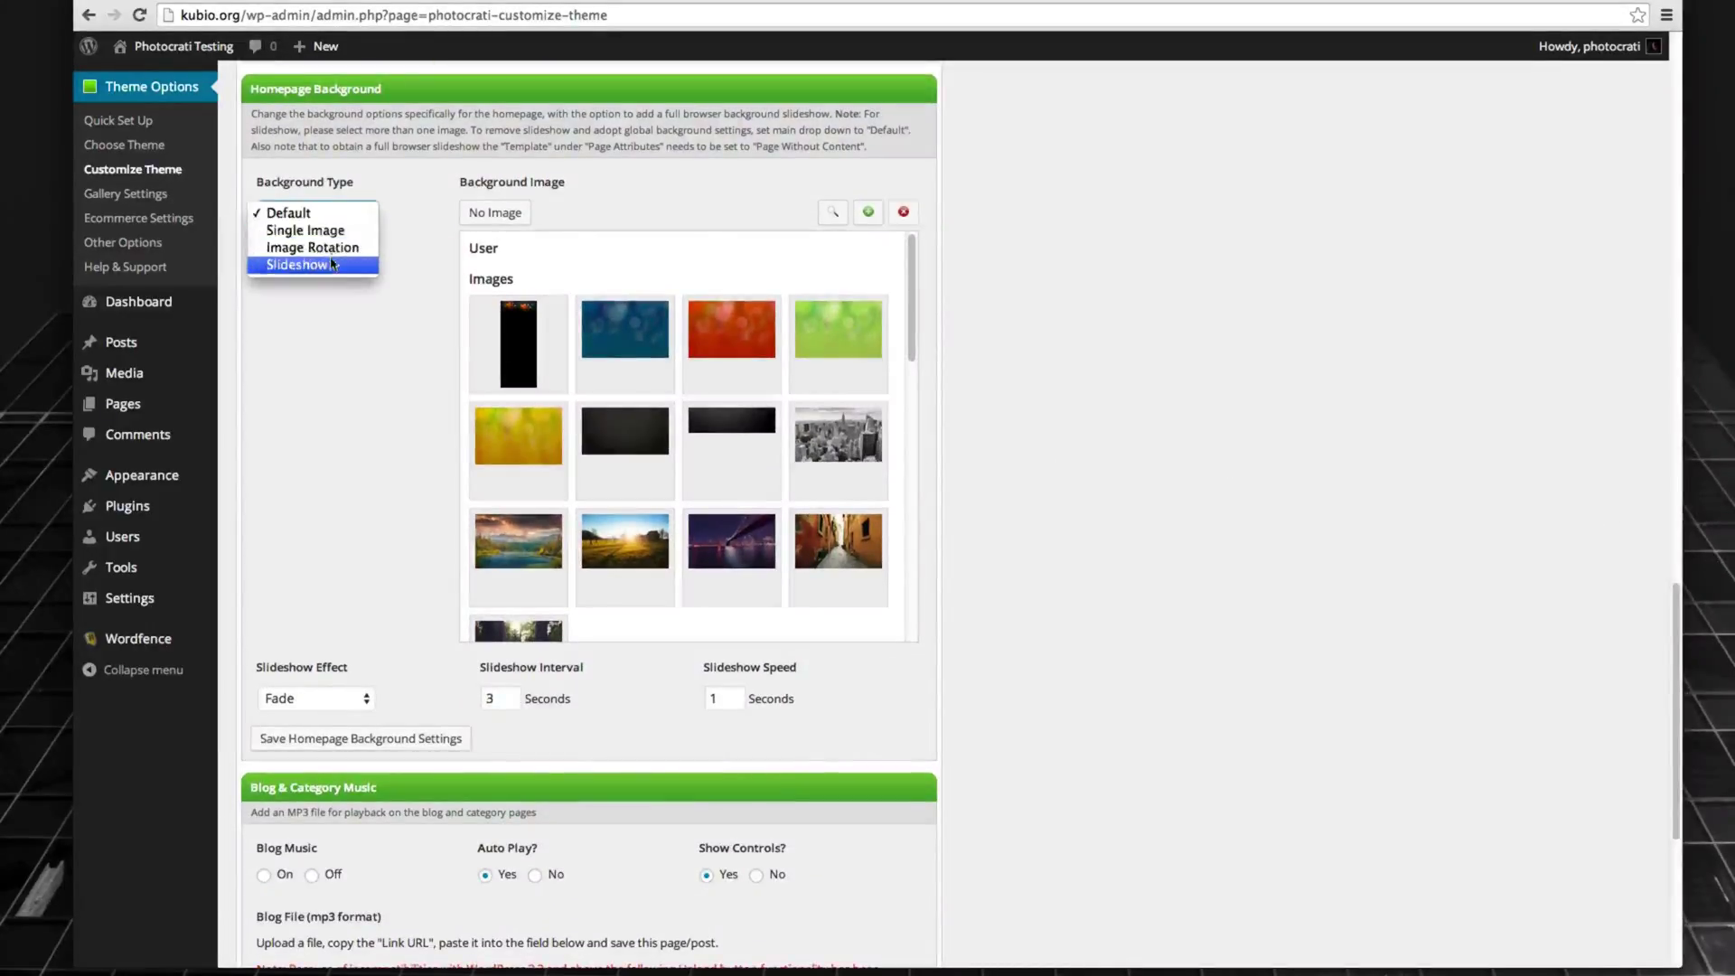
click(332, 265)
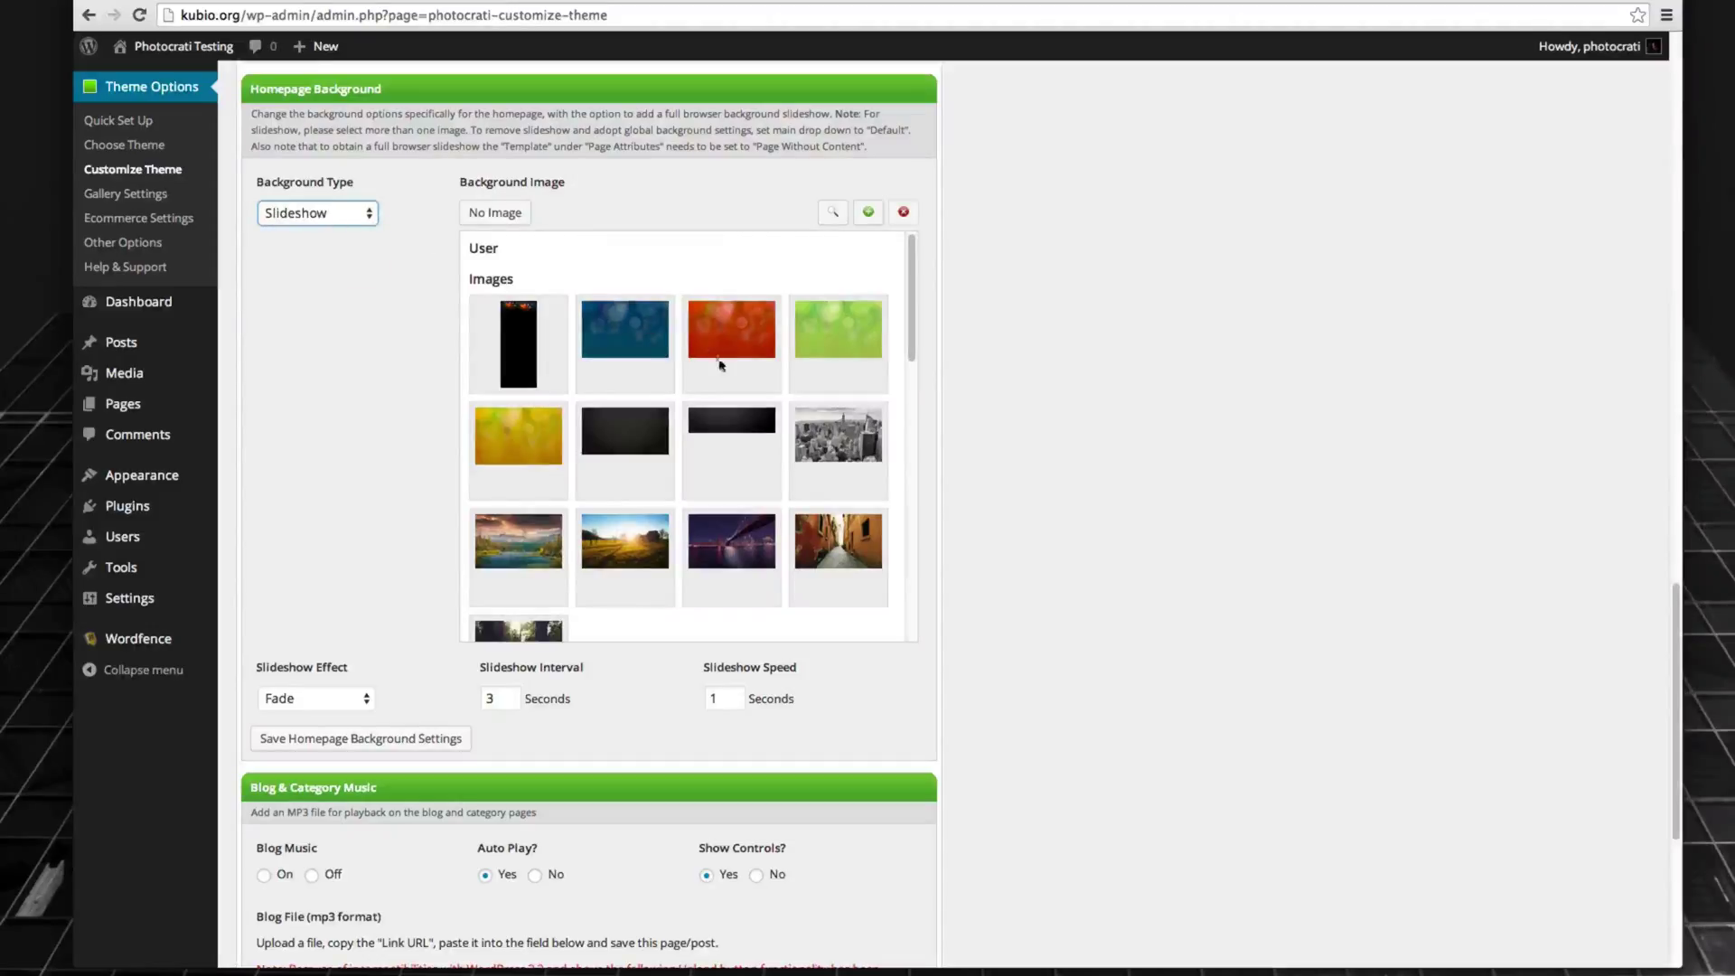
click(839, 442)
click(499, 545)
click(592, 553)
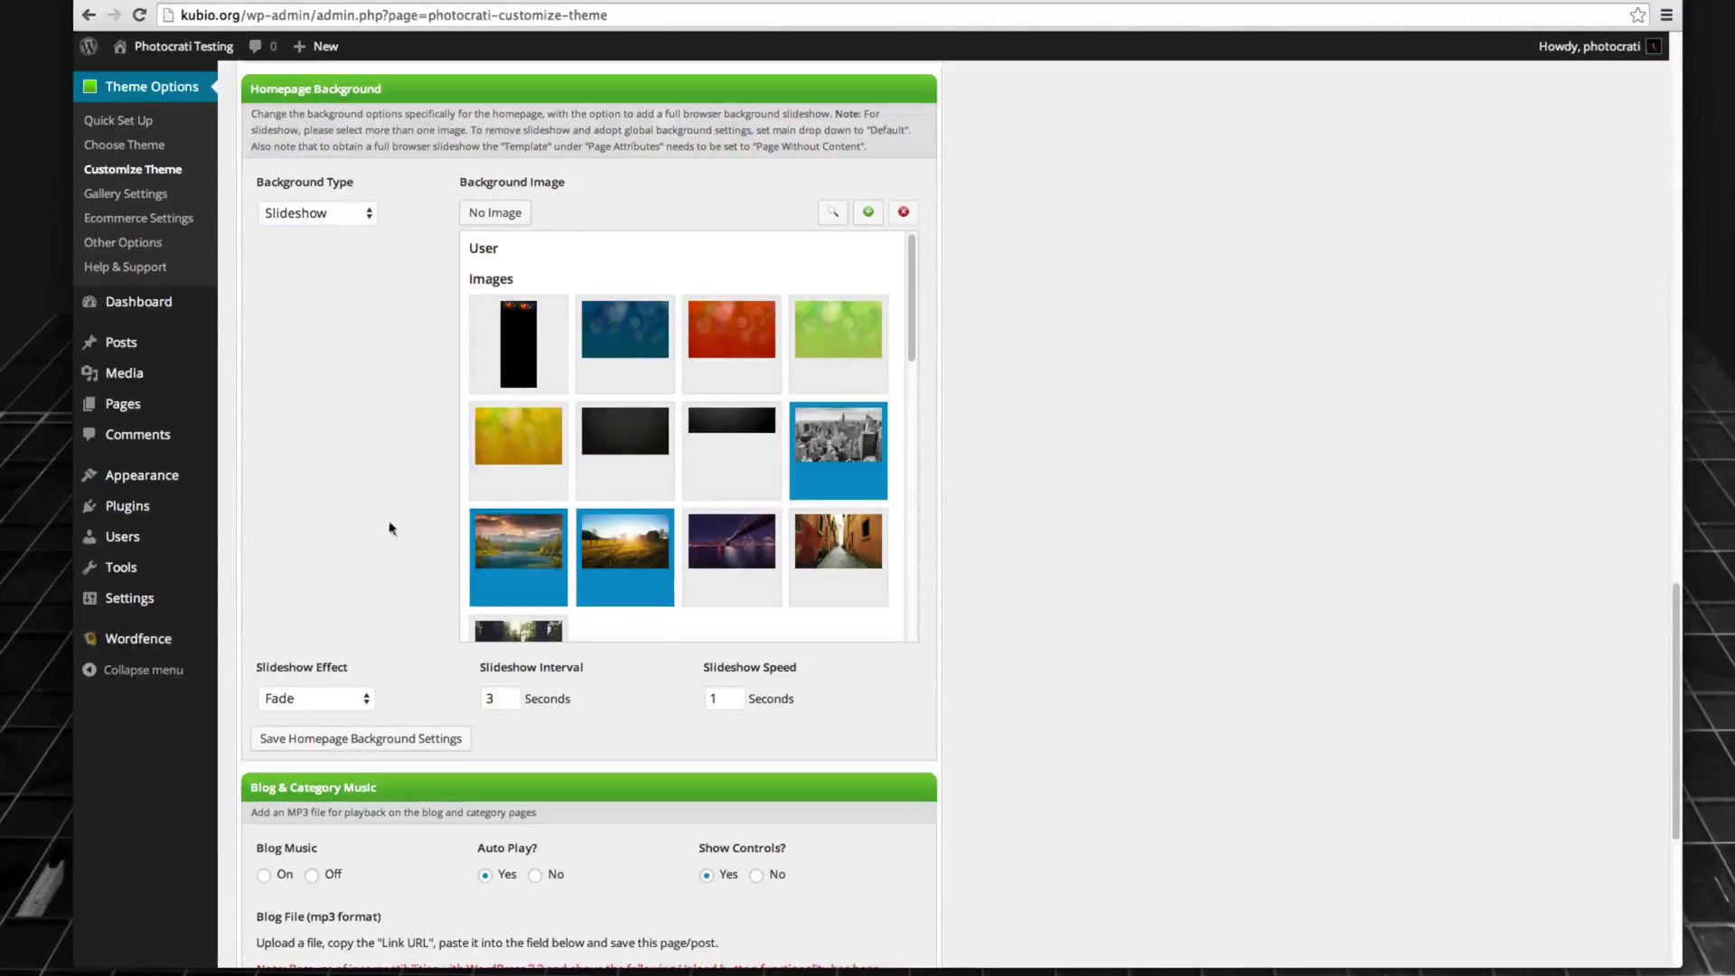
click(387, 739)
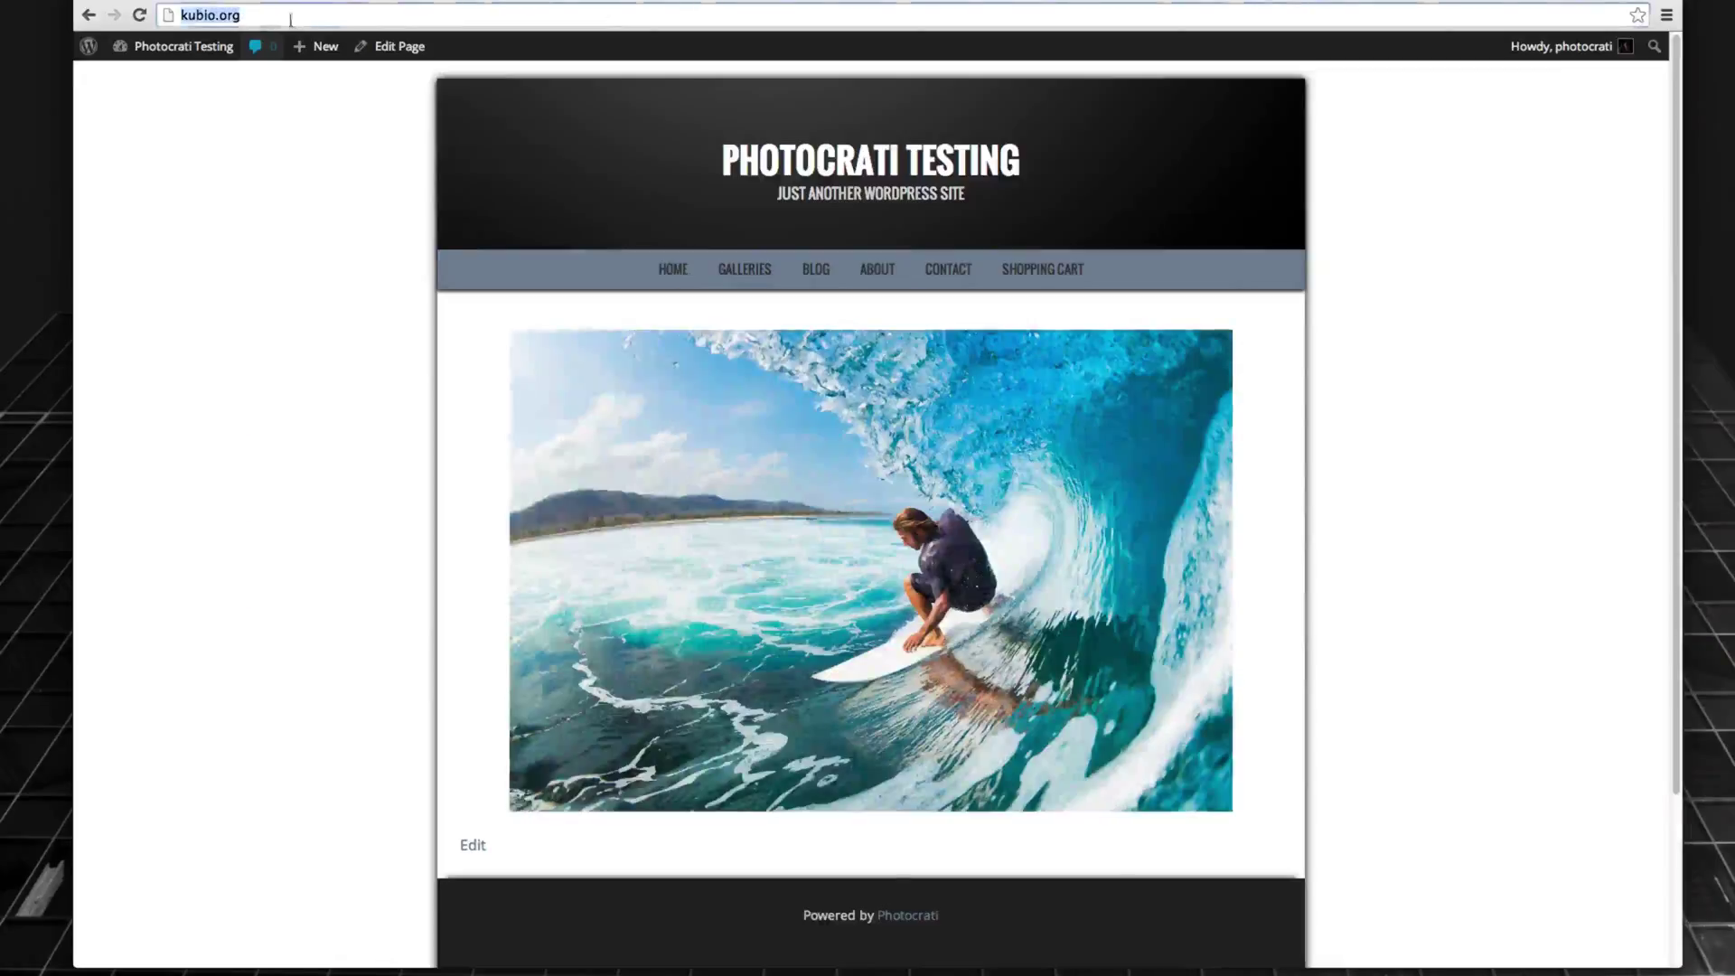
Preview the front-page slideshow and the blog page, then return home.
key(Return)
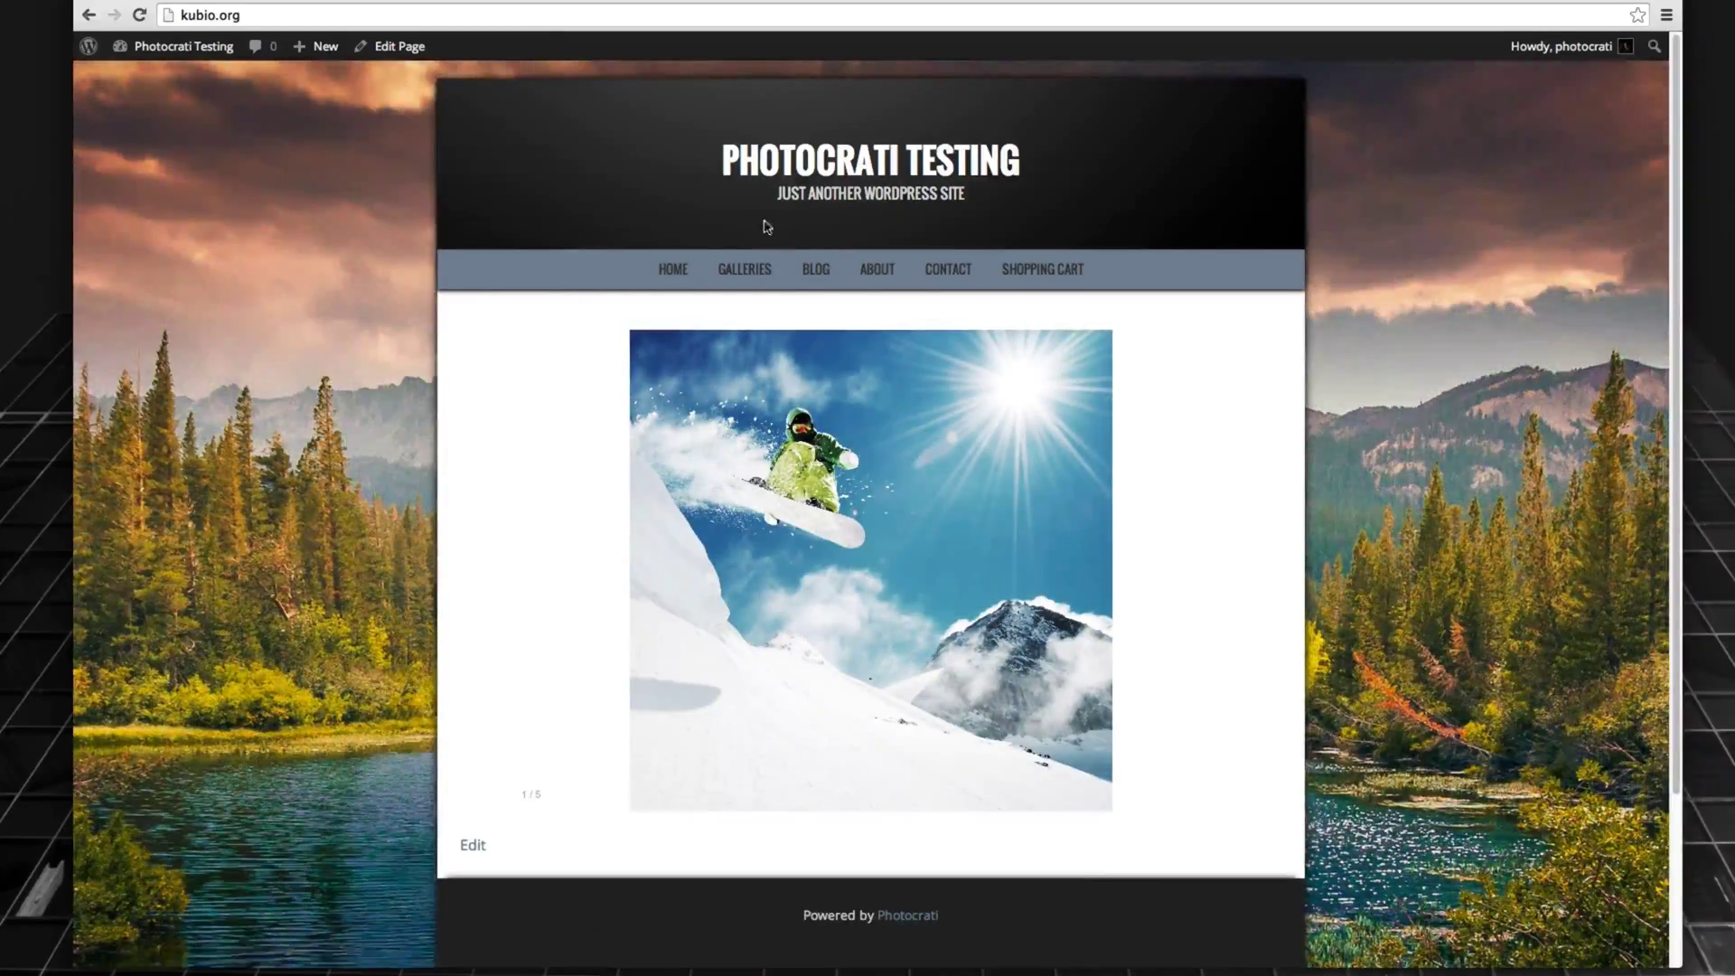
click(746, 270)
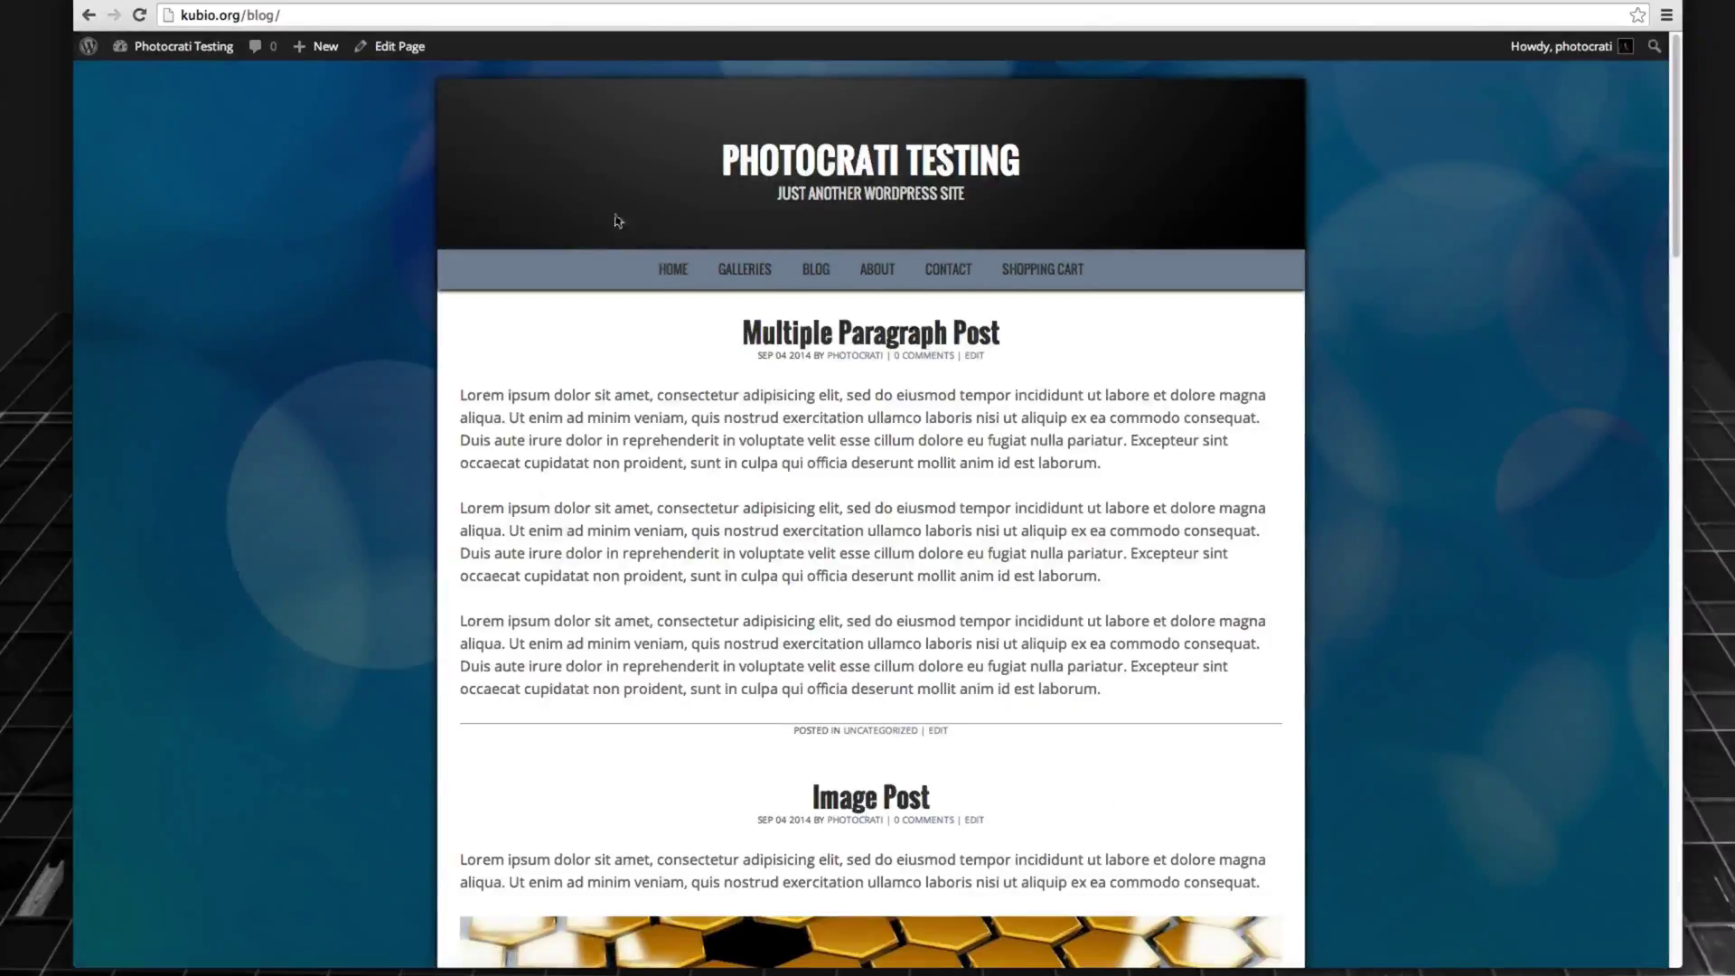
click(786, 168)
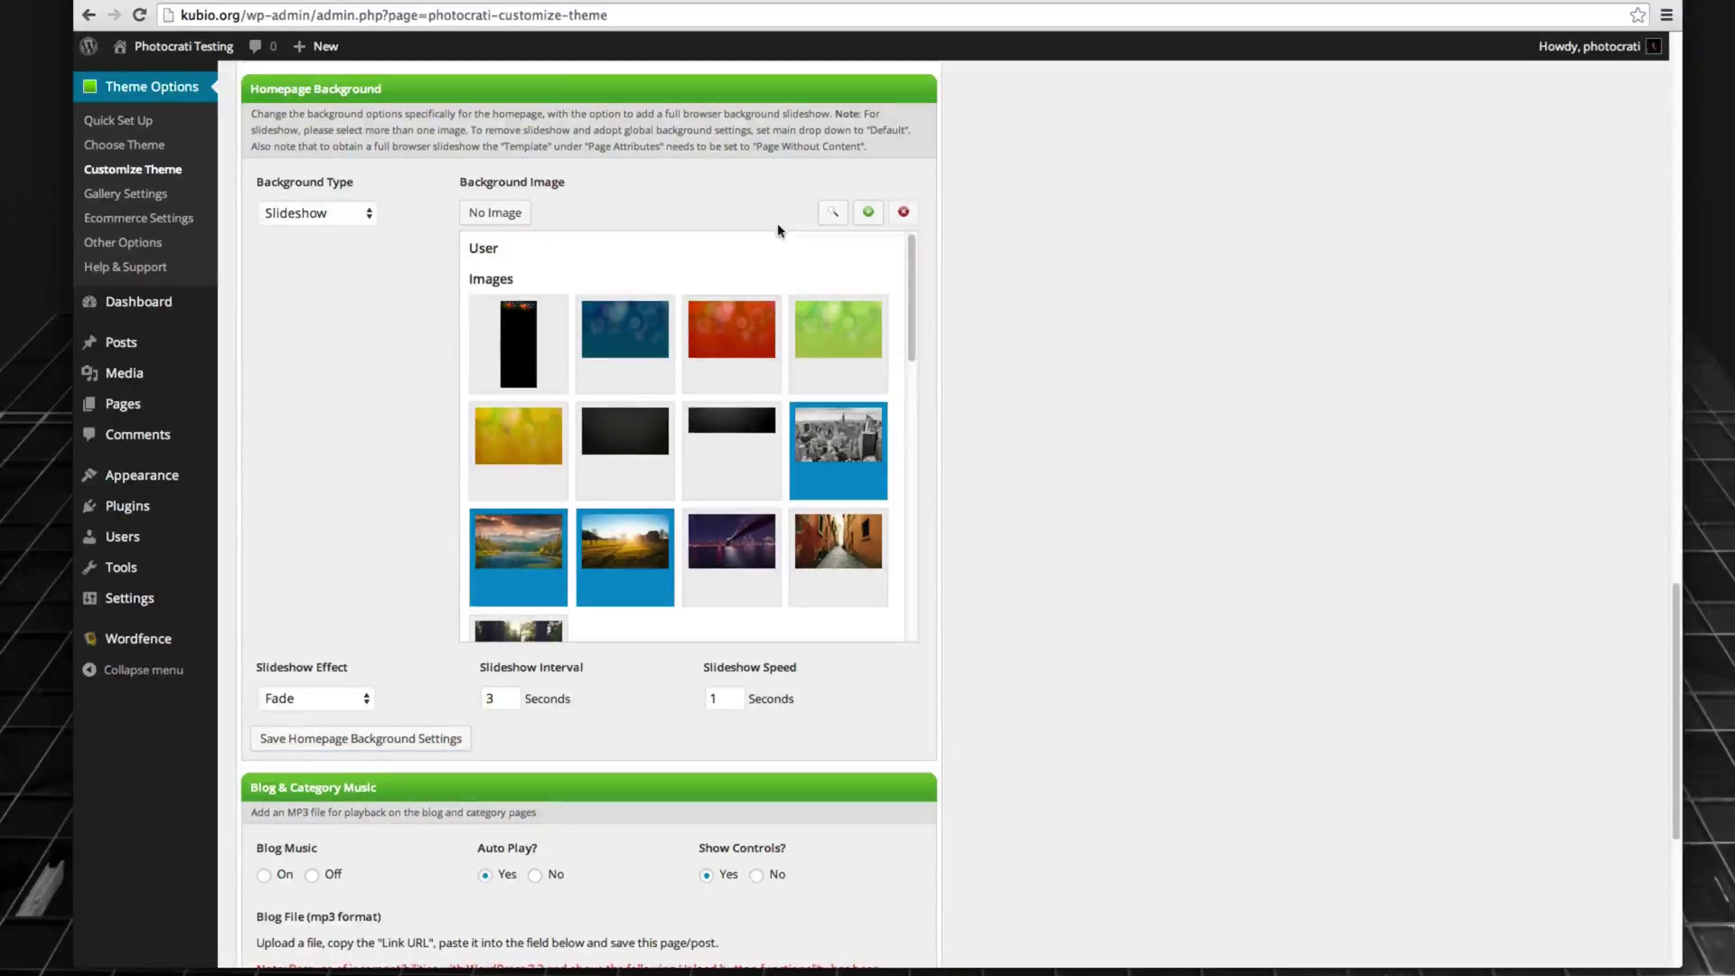
On the Header tab, change Header Logo's Logo Options from WordPress Title to Custom Logo.
scroll(777, 230, up, 20)
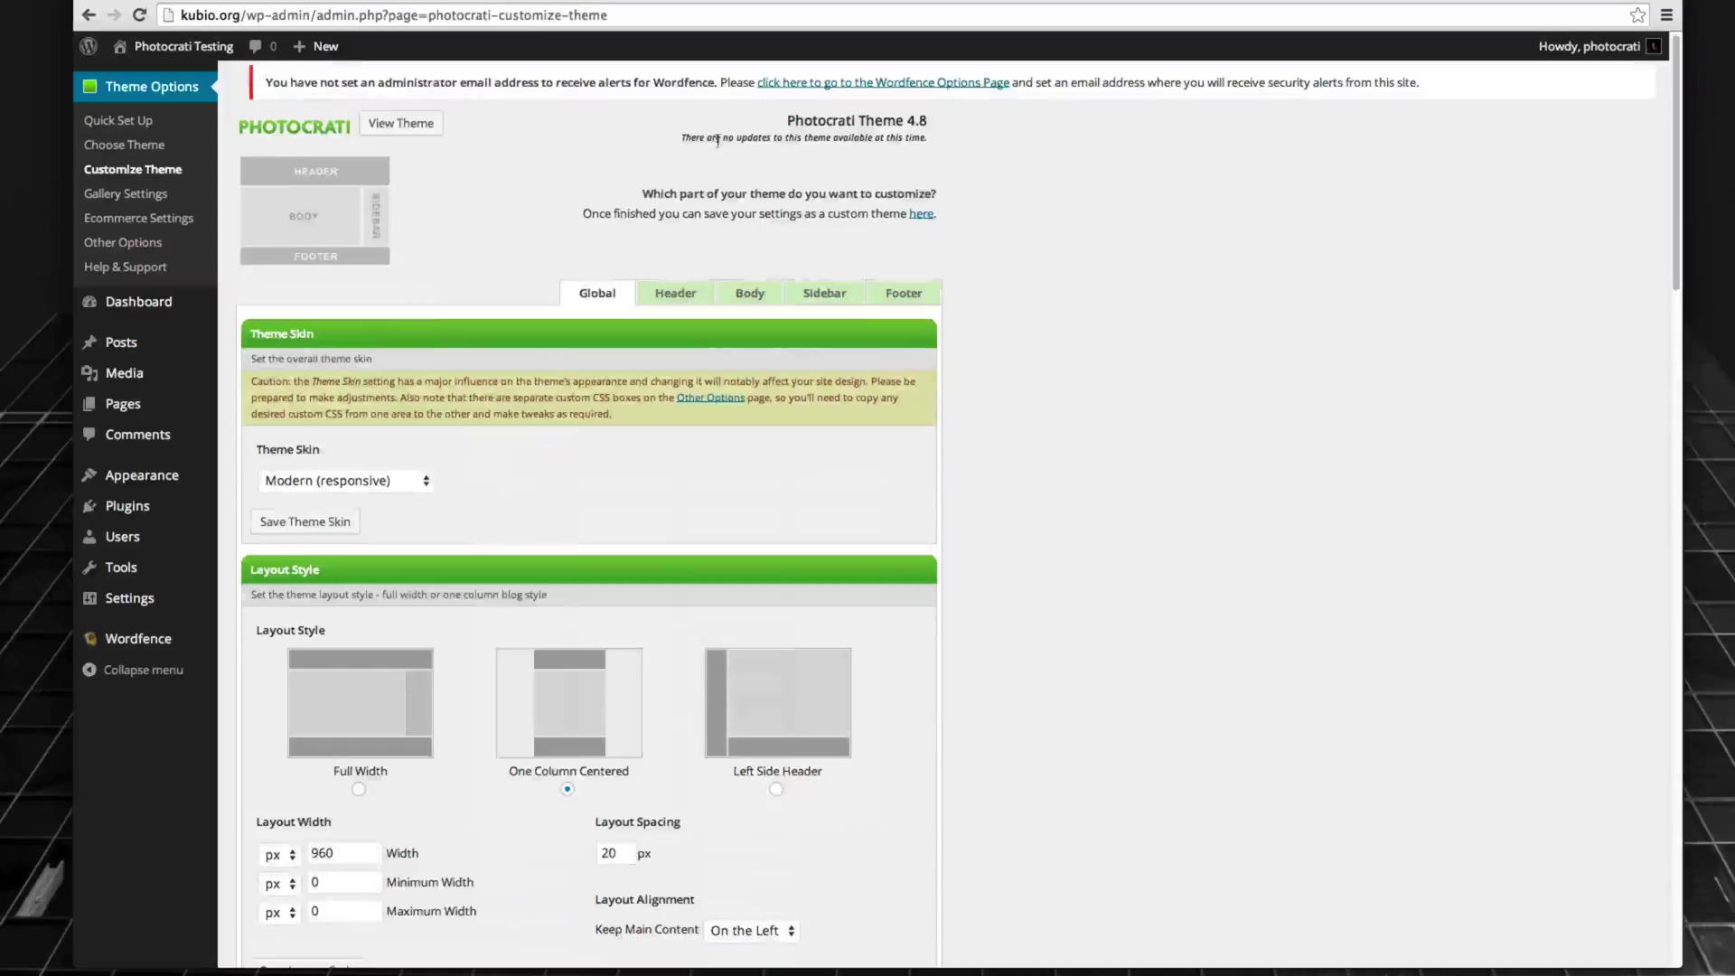
click(682, 293)
scroll(737, 307, down, 1)
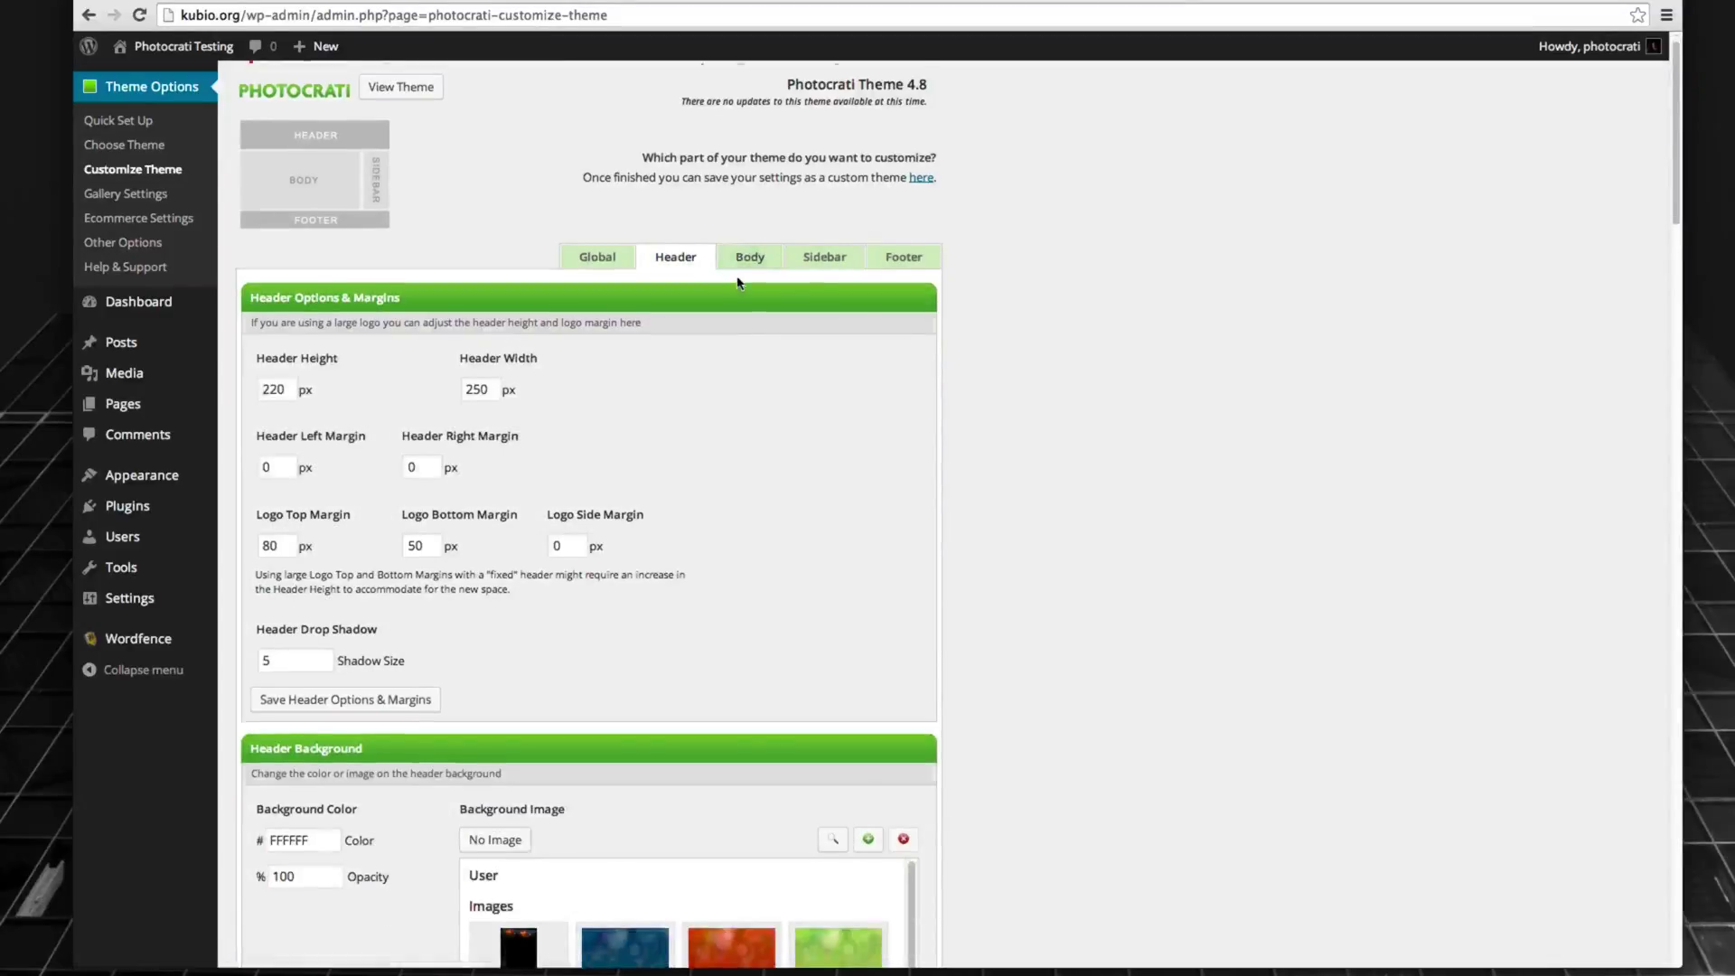
scroll(737, 283, down, 10)
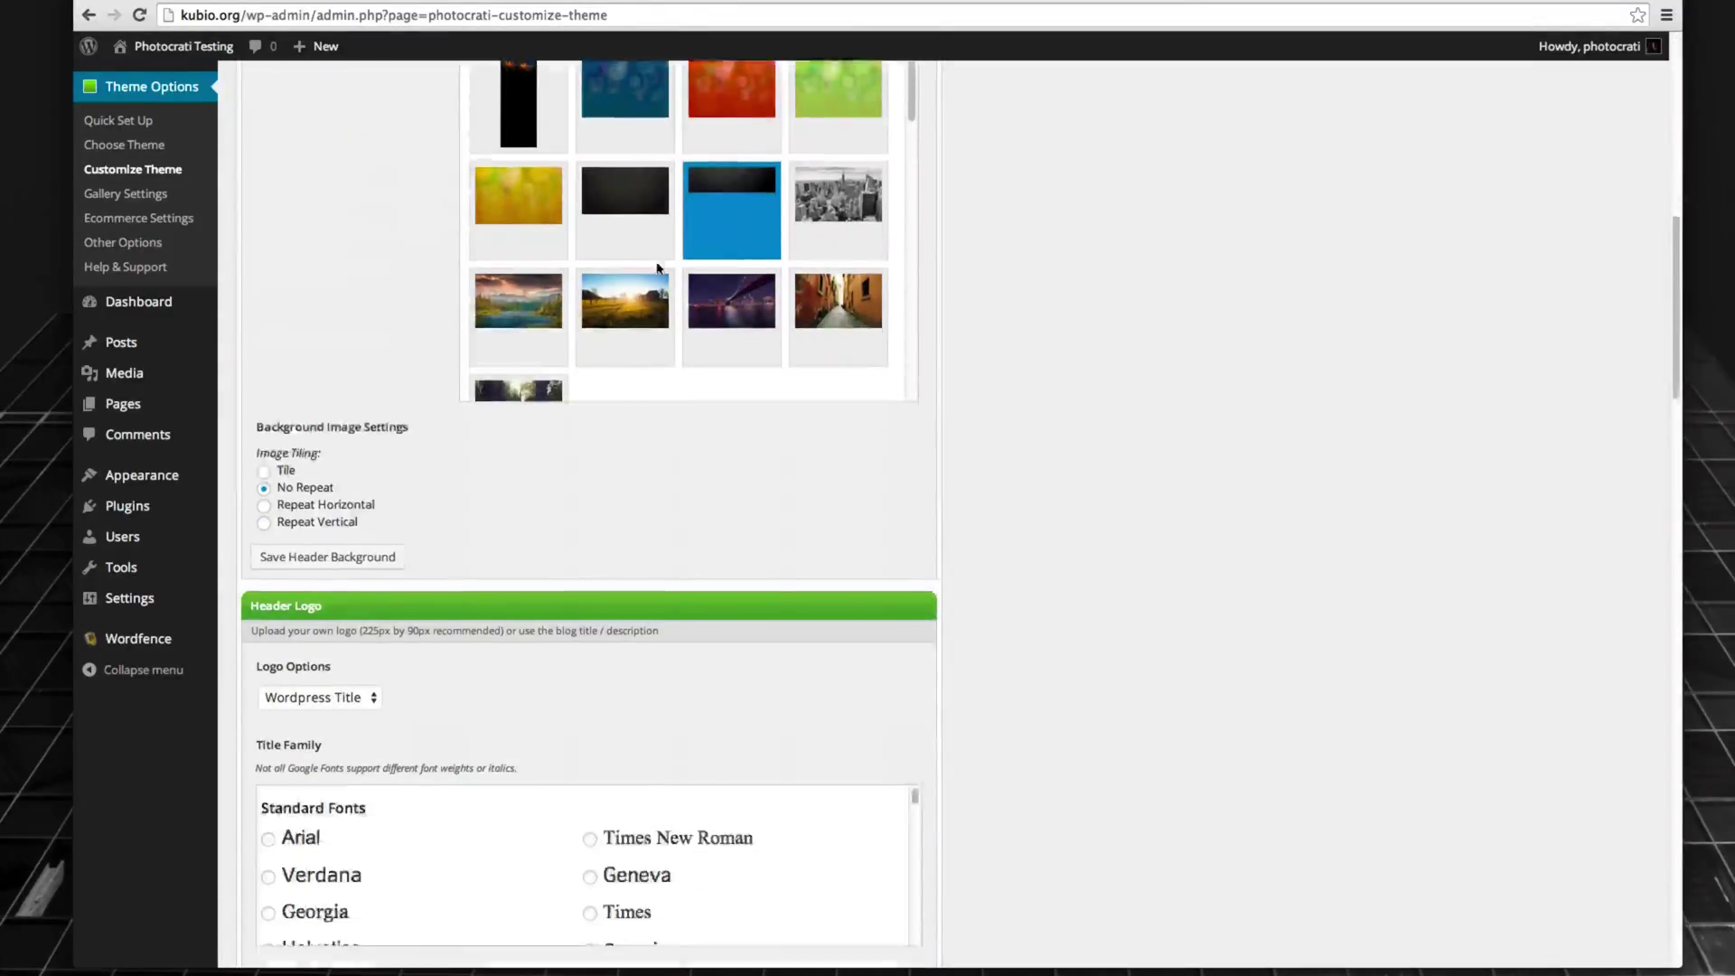
scroll(298, 353, down, 5)
click(301, 228)
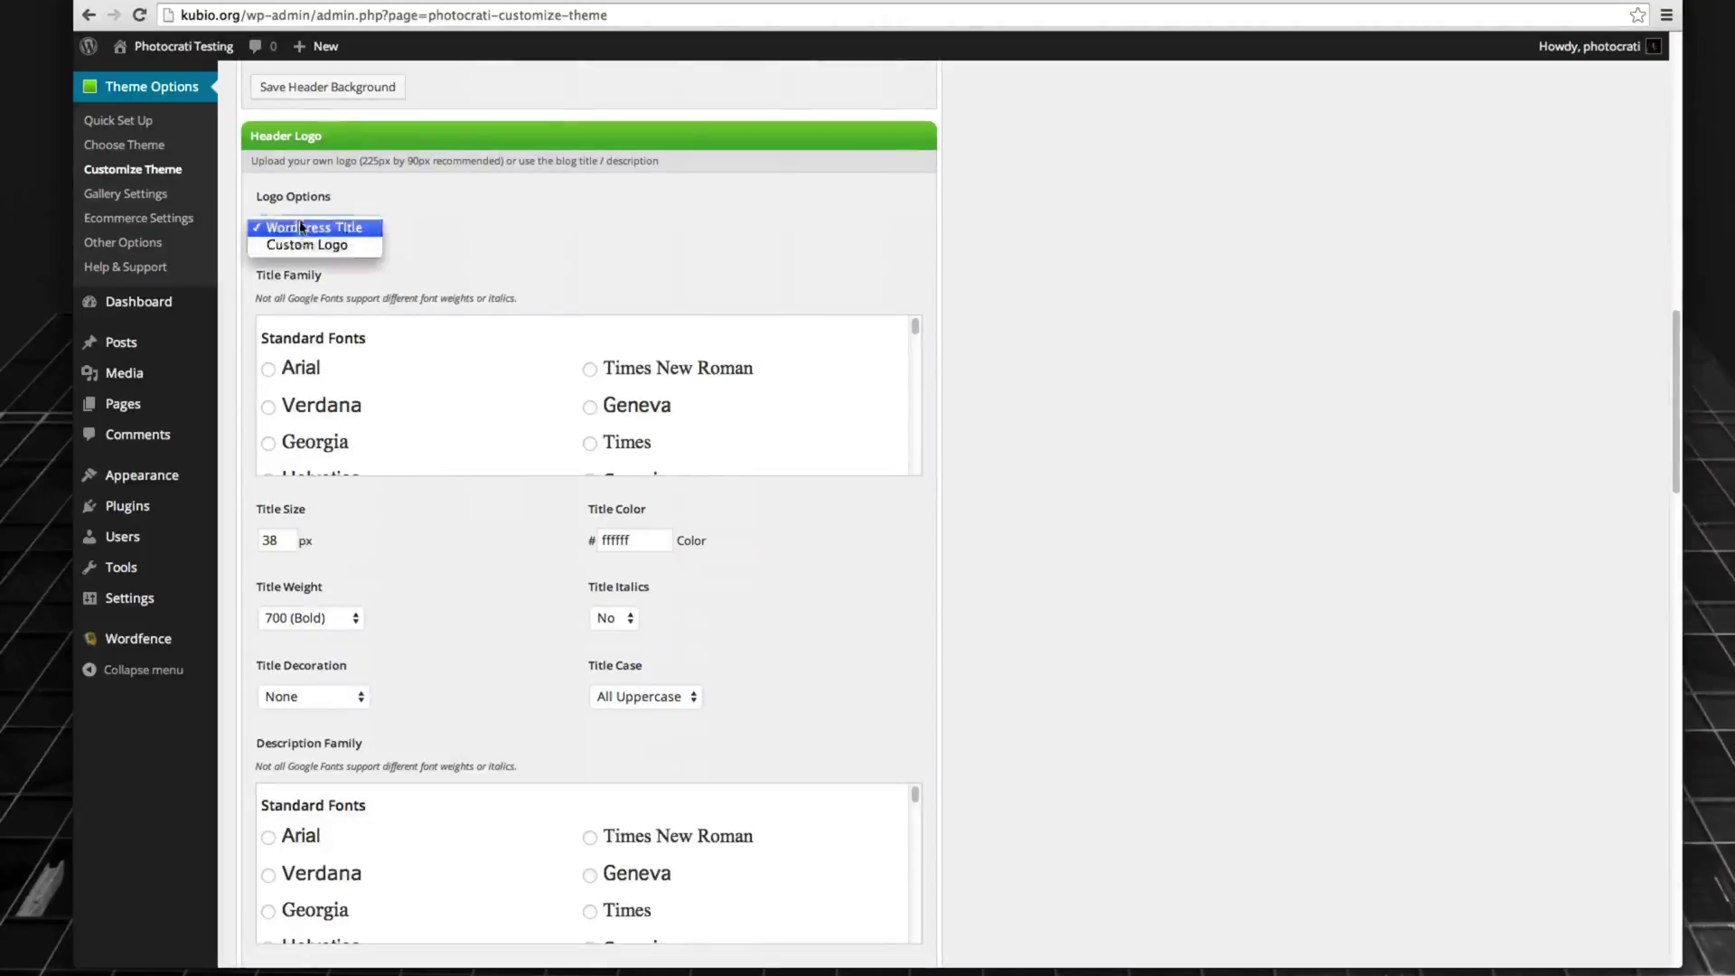
click(308, 245)
scroll(502, 373, down, 1)
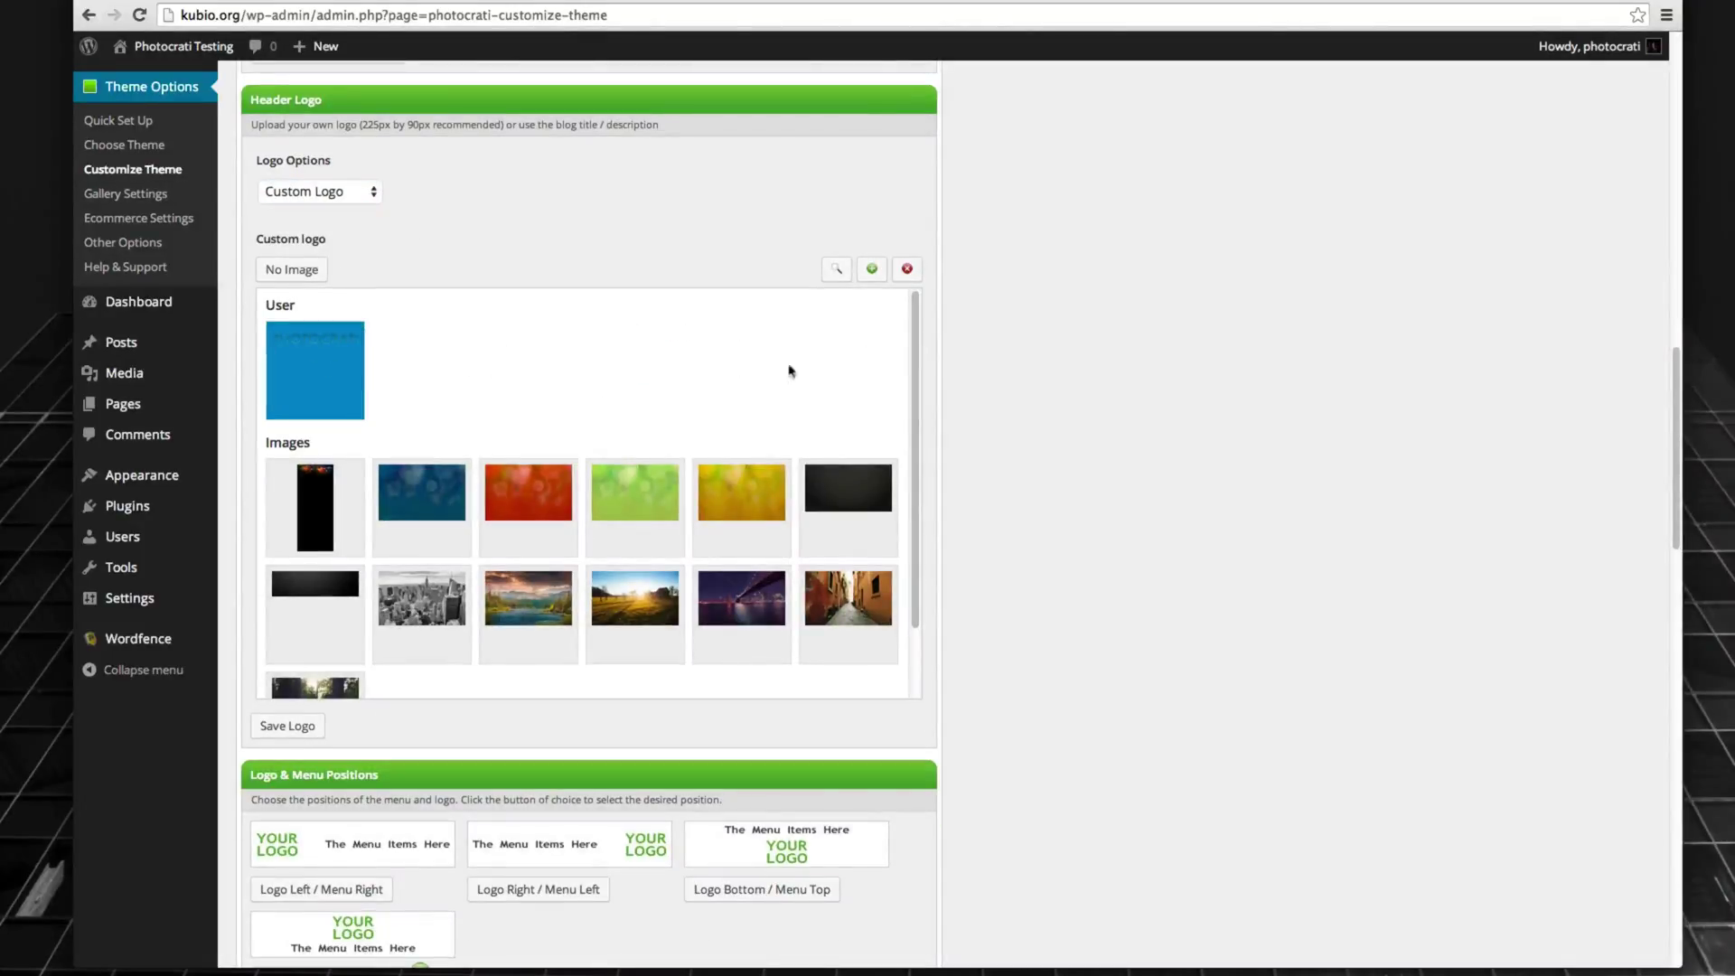
mouse_move(913, 386)
mouse_down()
mouse_move(931, 556)
mouse_move(917, 387)
mouse_up()
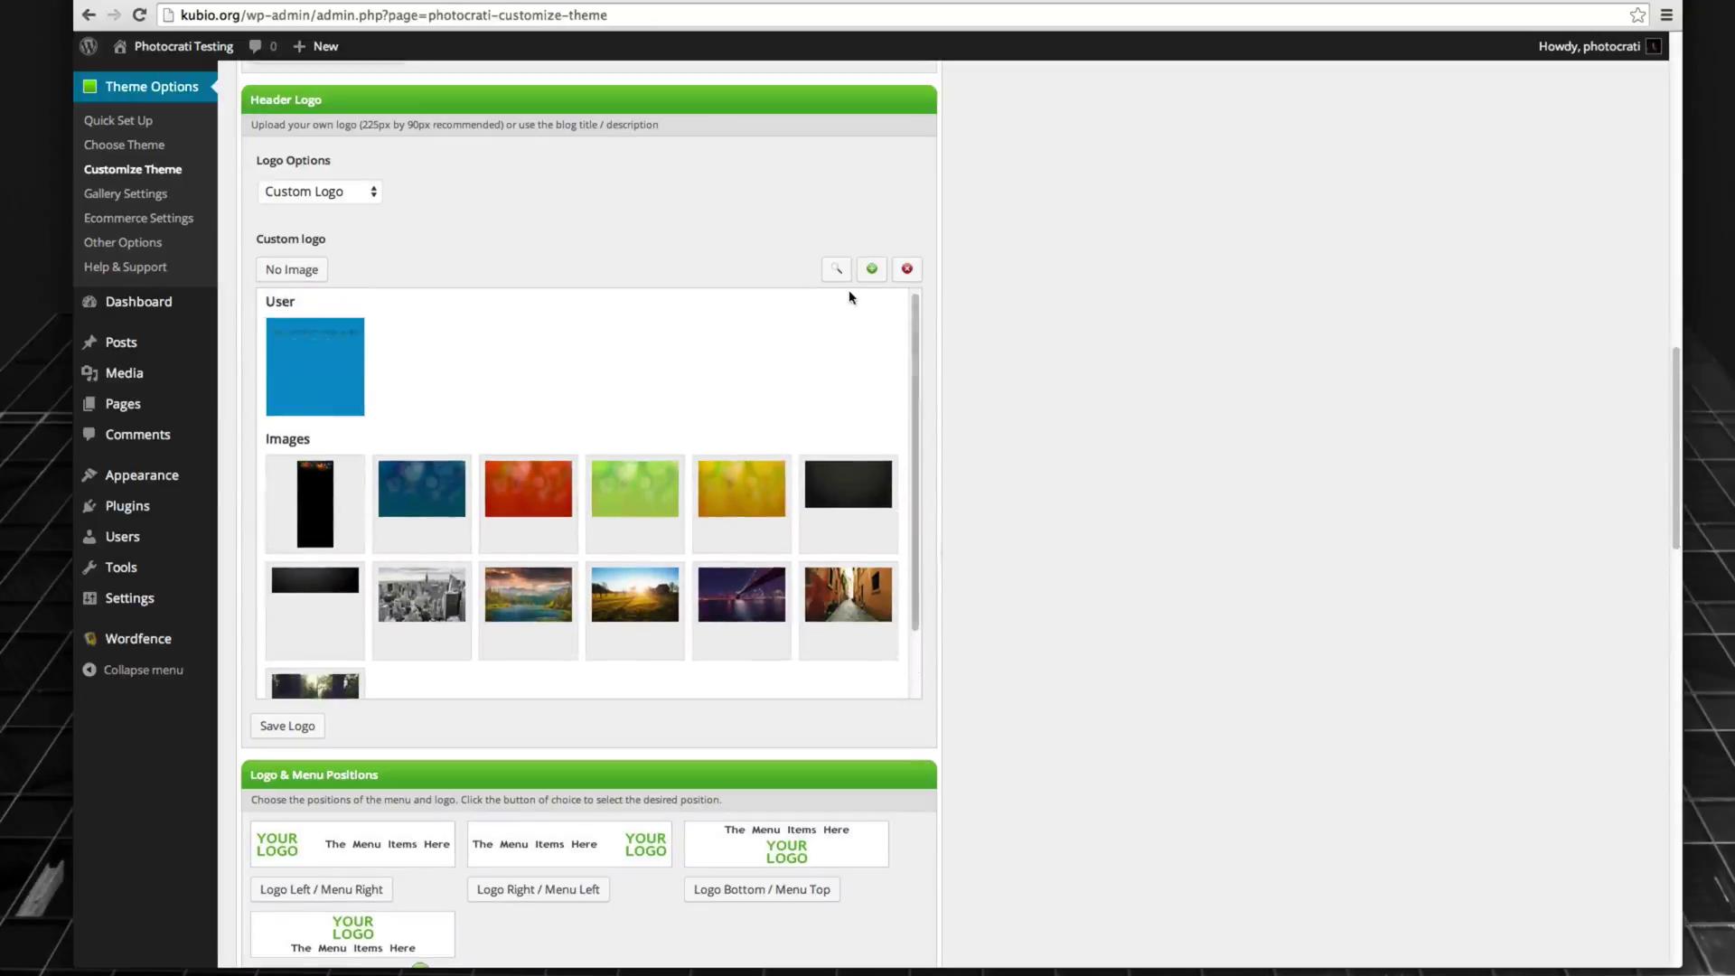
Preview the PHOTOCRATI logo, then add the NEXTGEN test watermark image from the Media Library and preview the site.
click(837, 269)
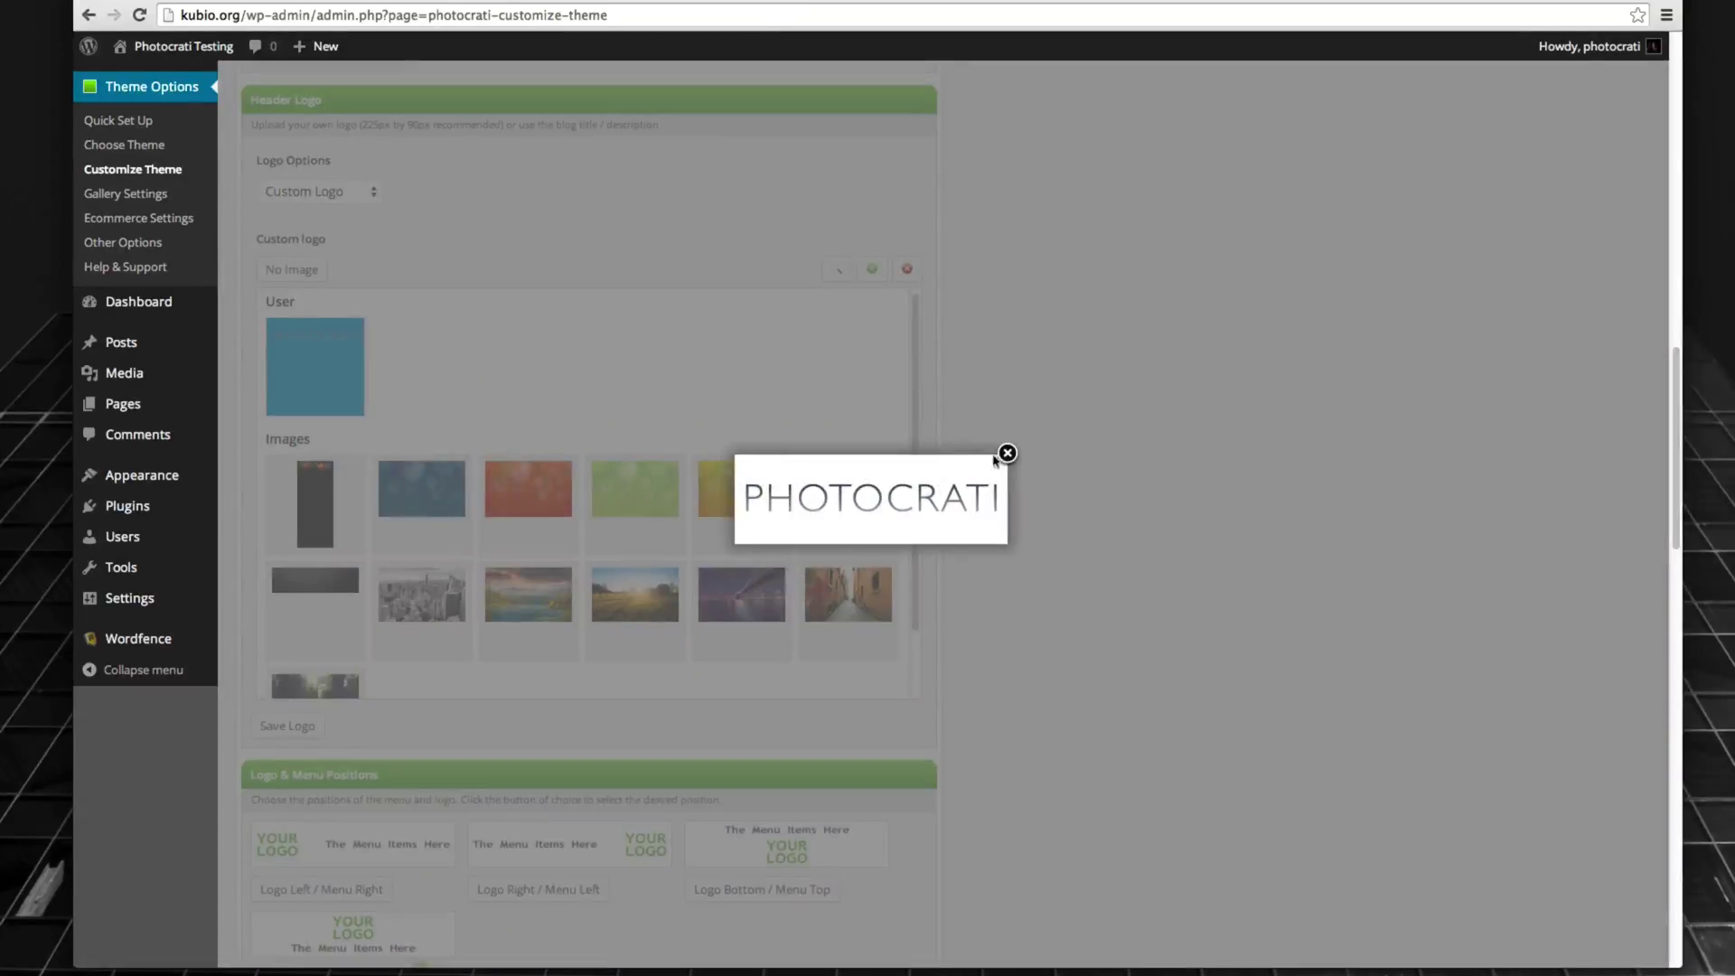
click(1006, 453)
click(871, 268)
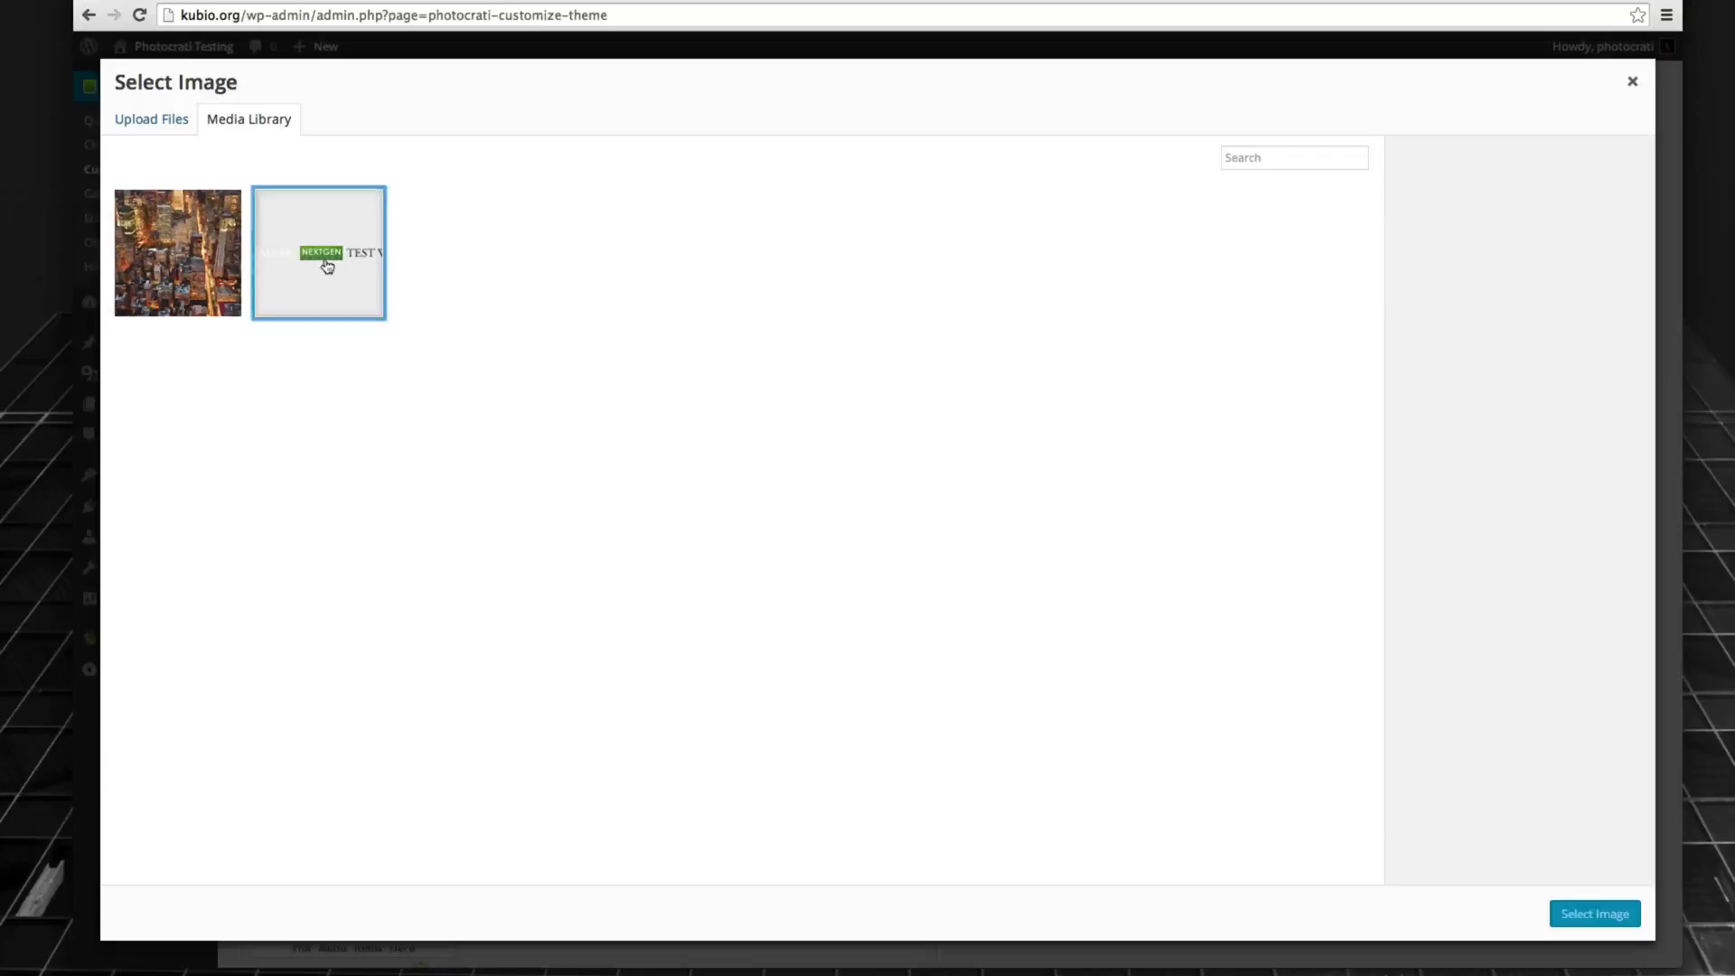
click(327, 265)
click(1594, 912)
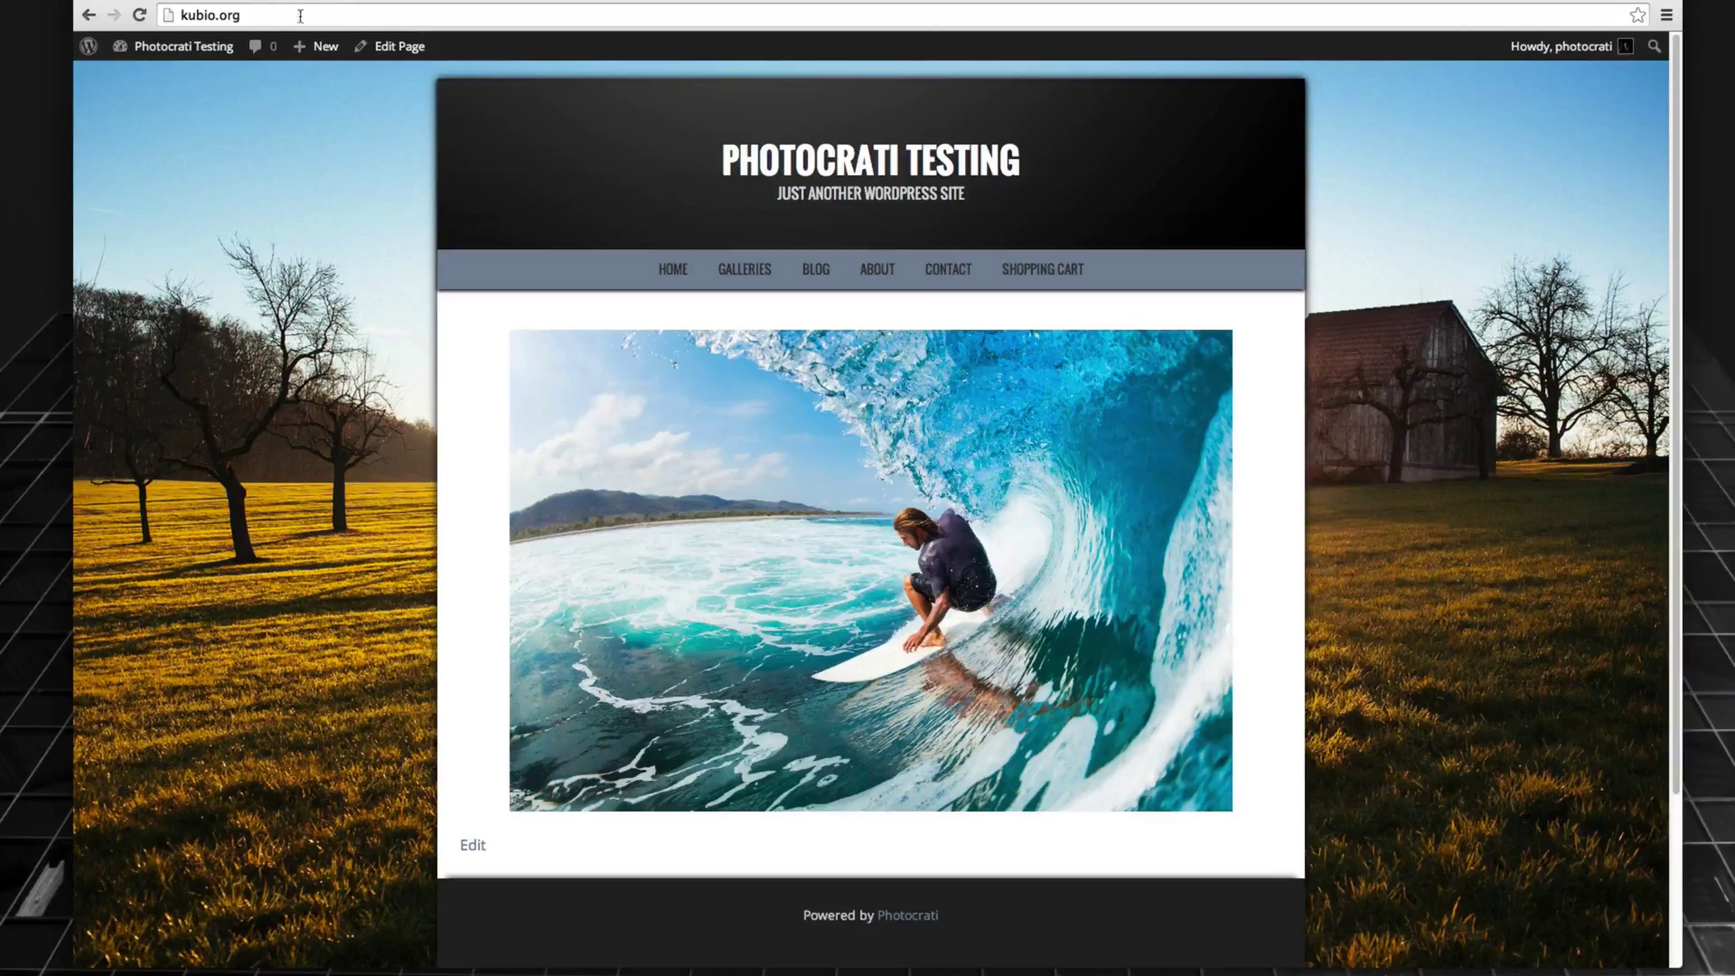
key(super+r)
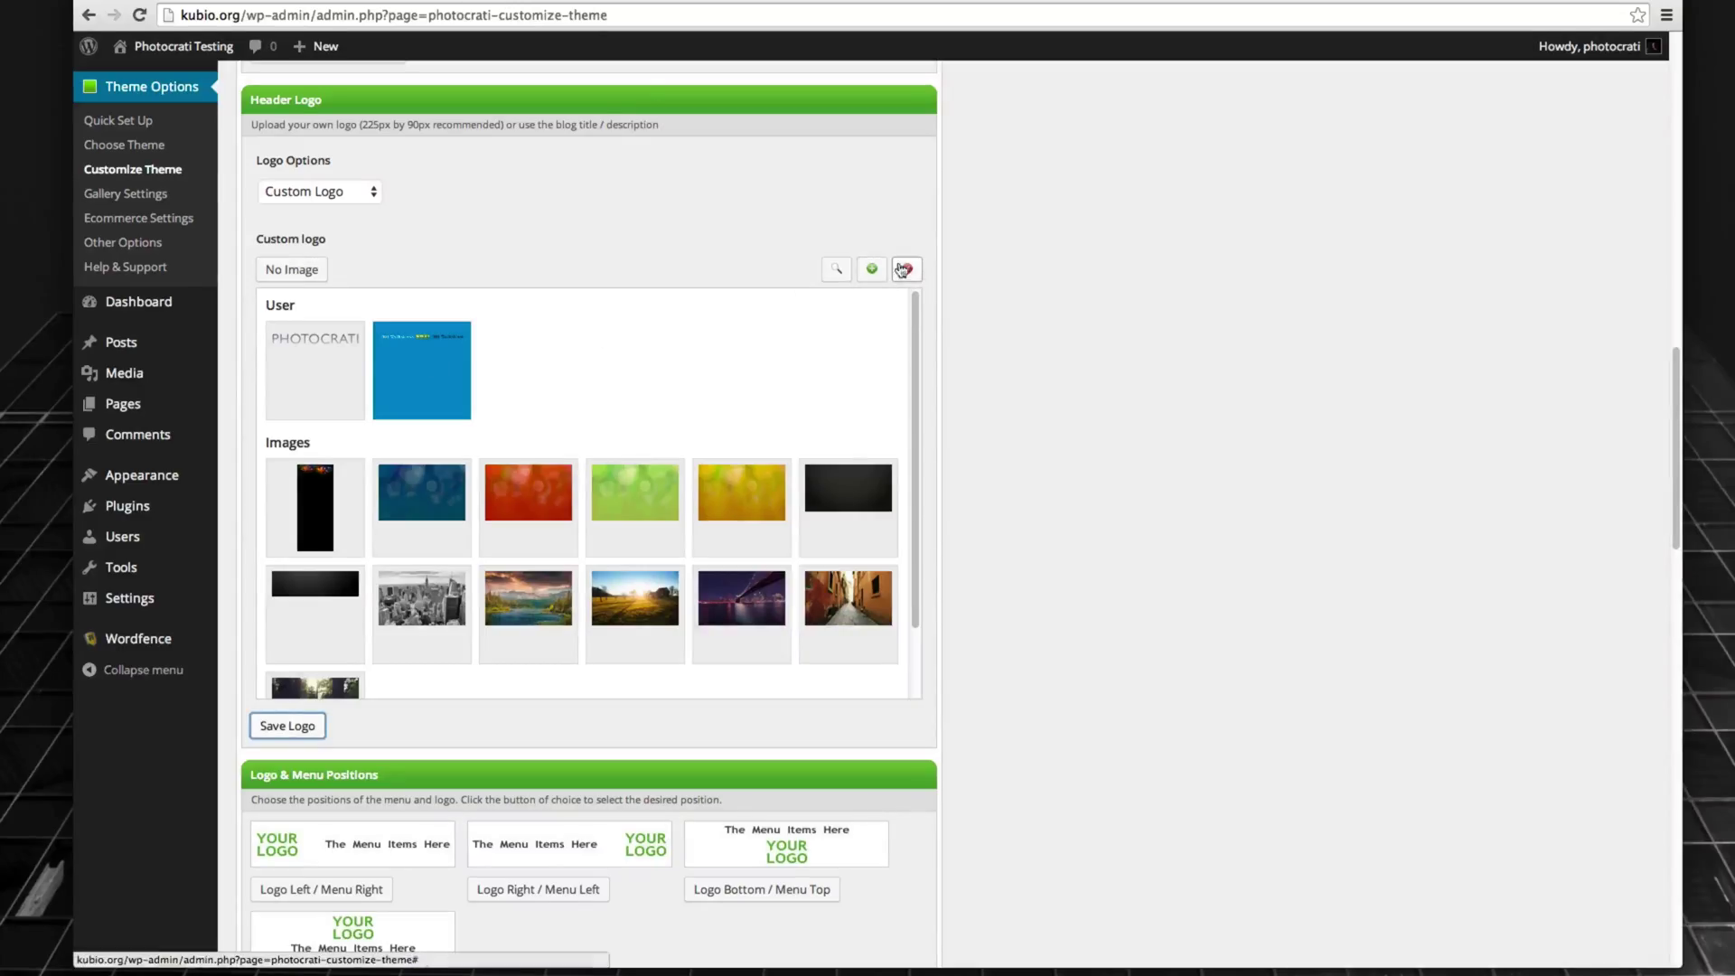
Remove the watermark image, save the logo settings, and reload the site to see the PHOTOCRATI header logo.
click(907, 269)
click(288, 726)
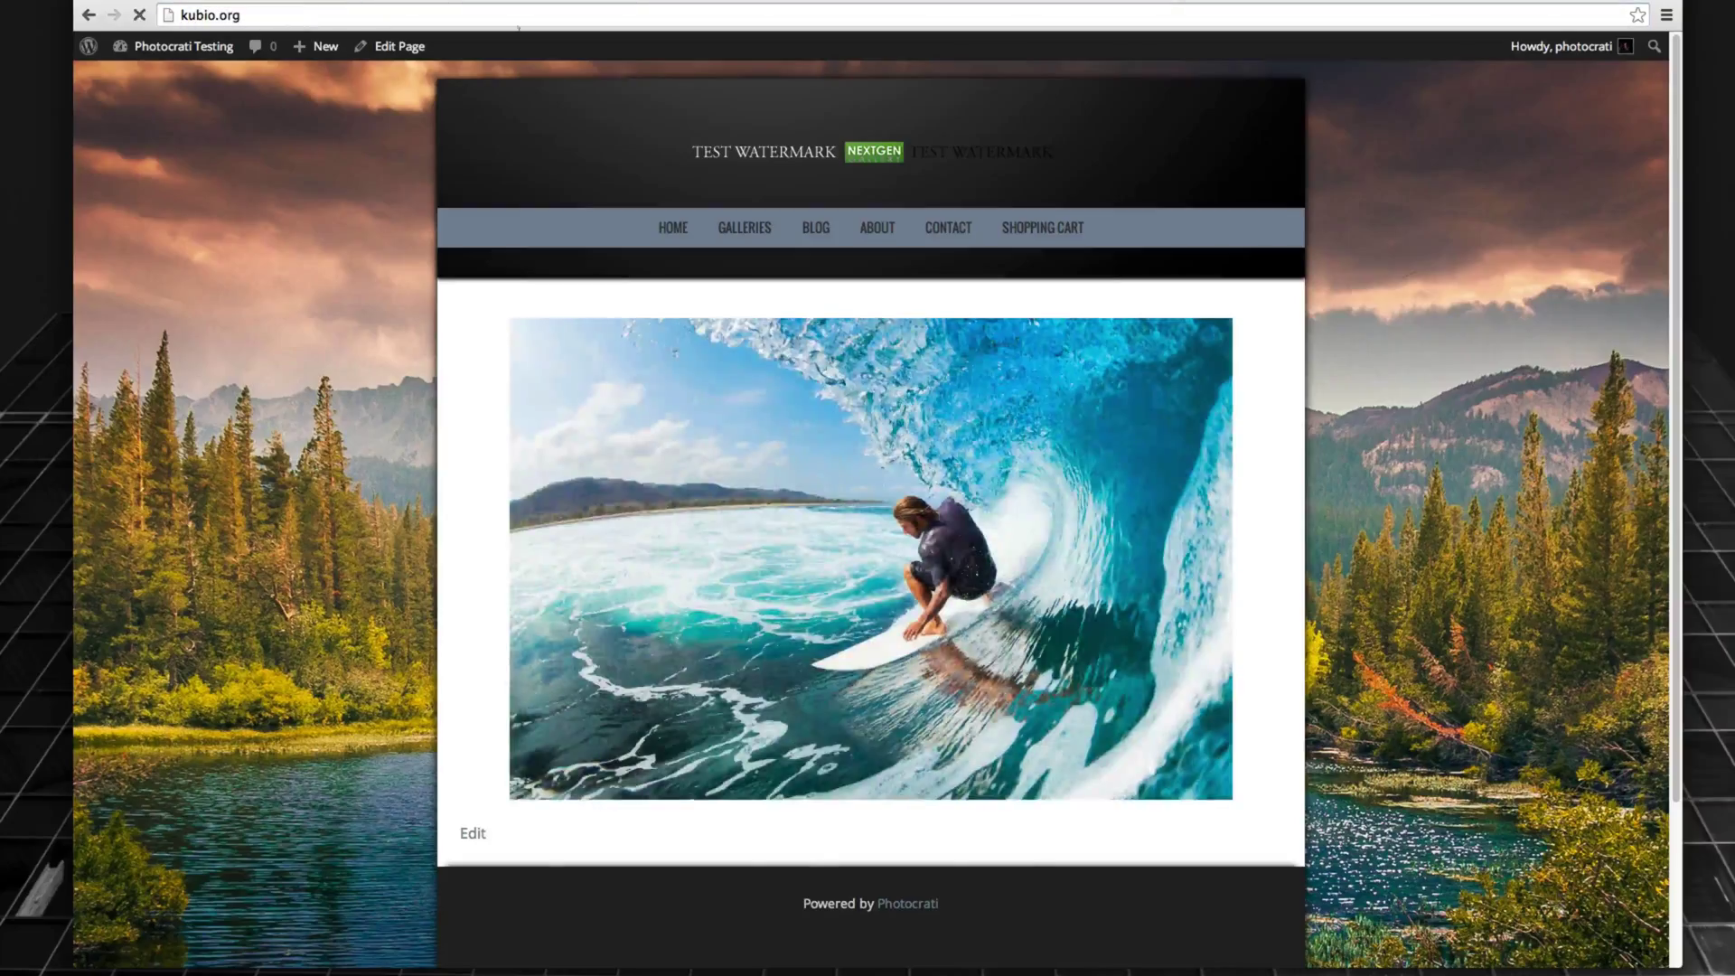
key(super+r)
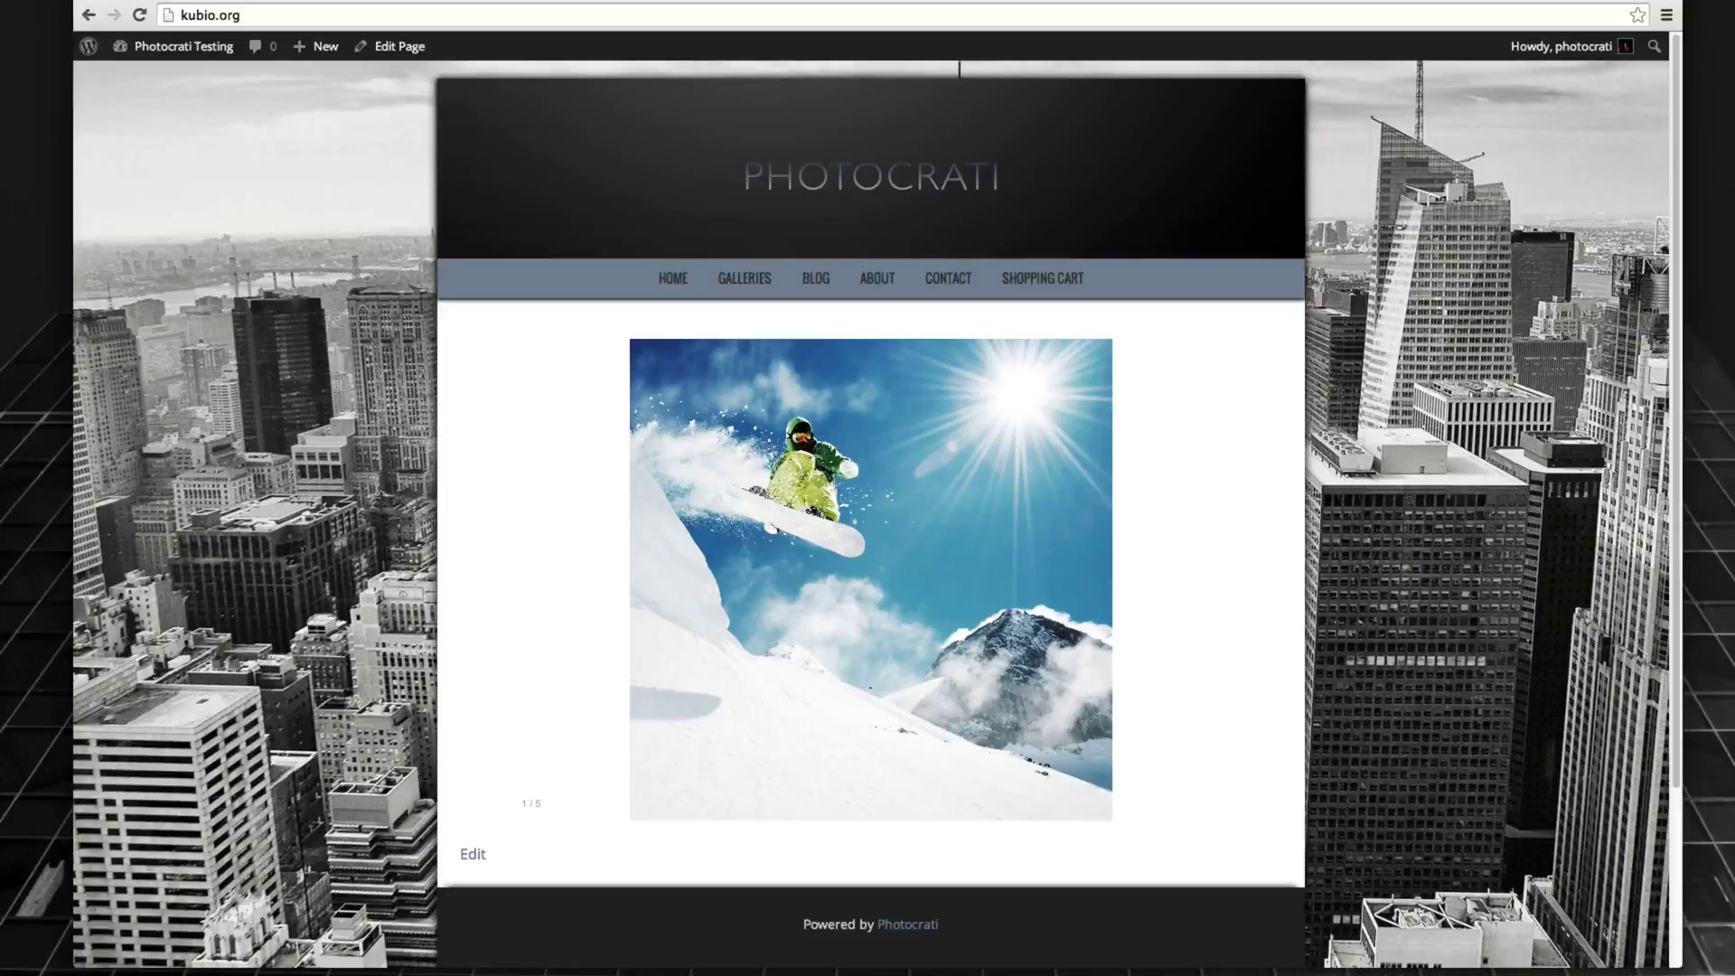
Return to the Customize Theme page and bring Menu Container Options (798799, 100% opacity, 15 px padding) into view.
key(super+alt+Left)
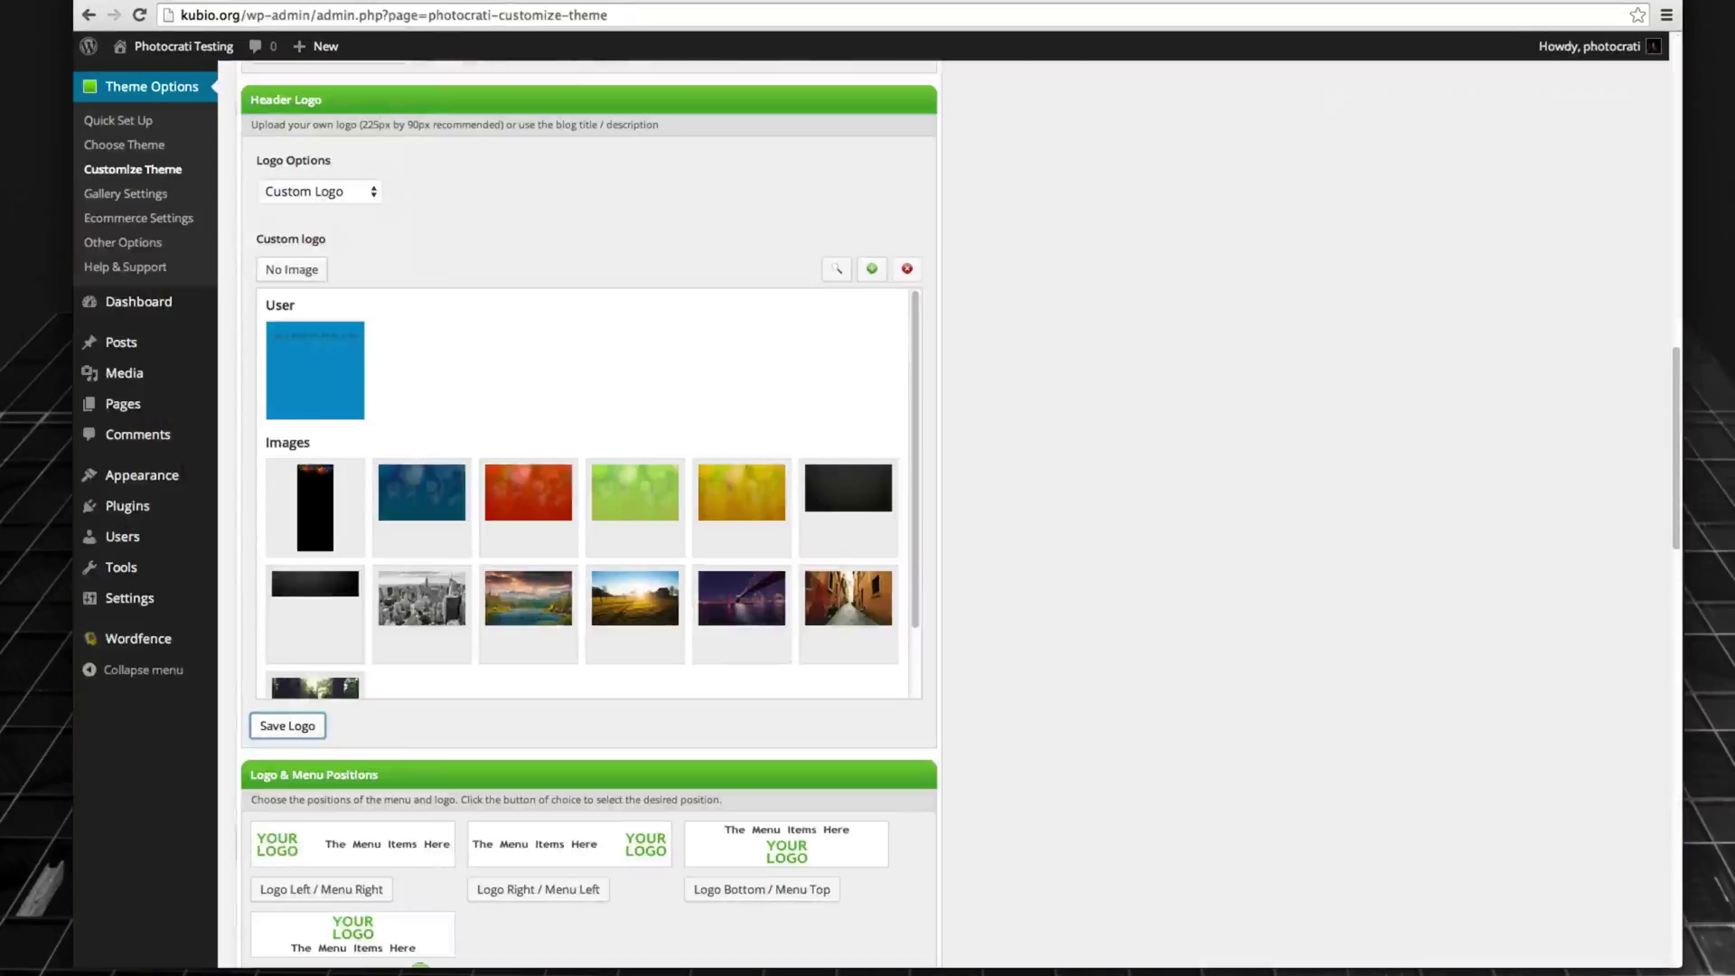
scroll(807, 144, down, 5)
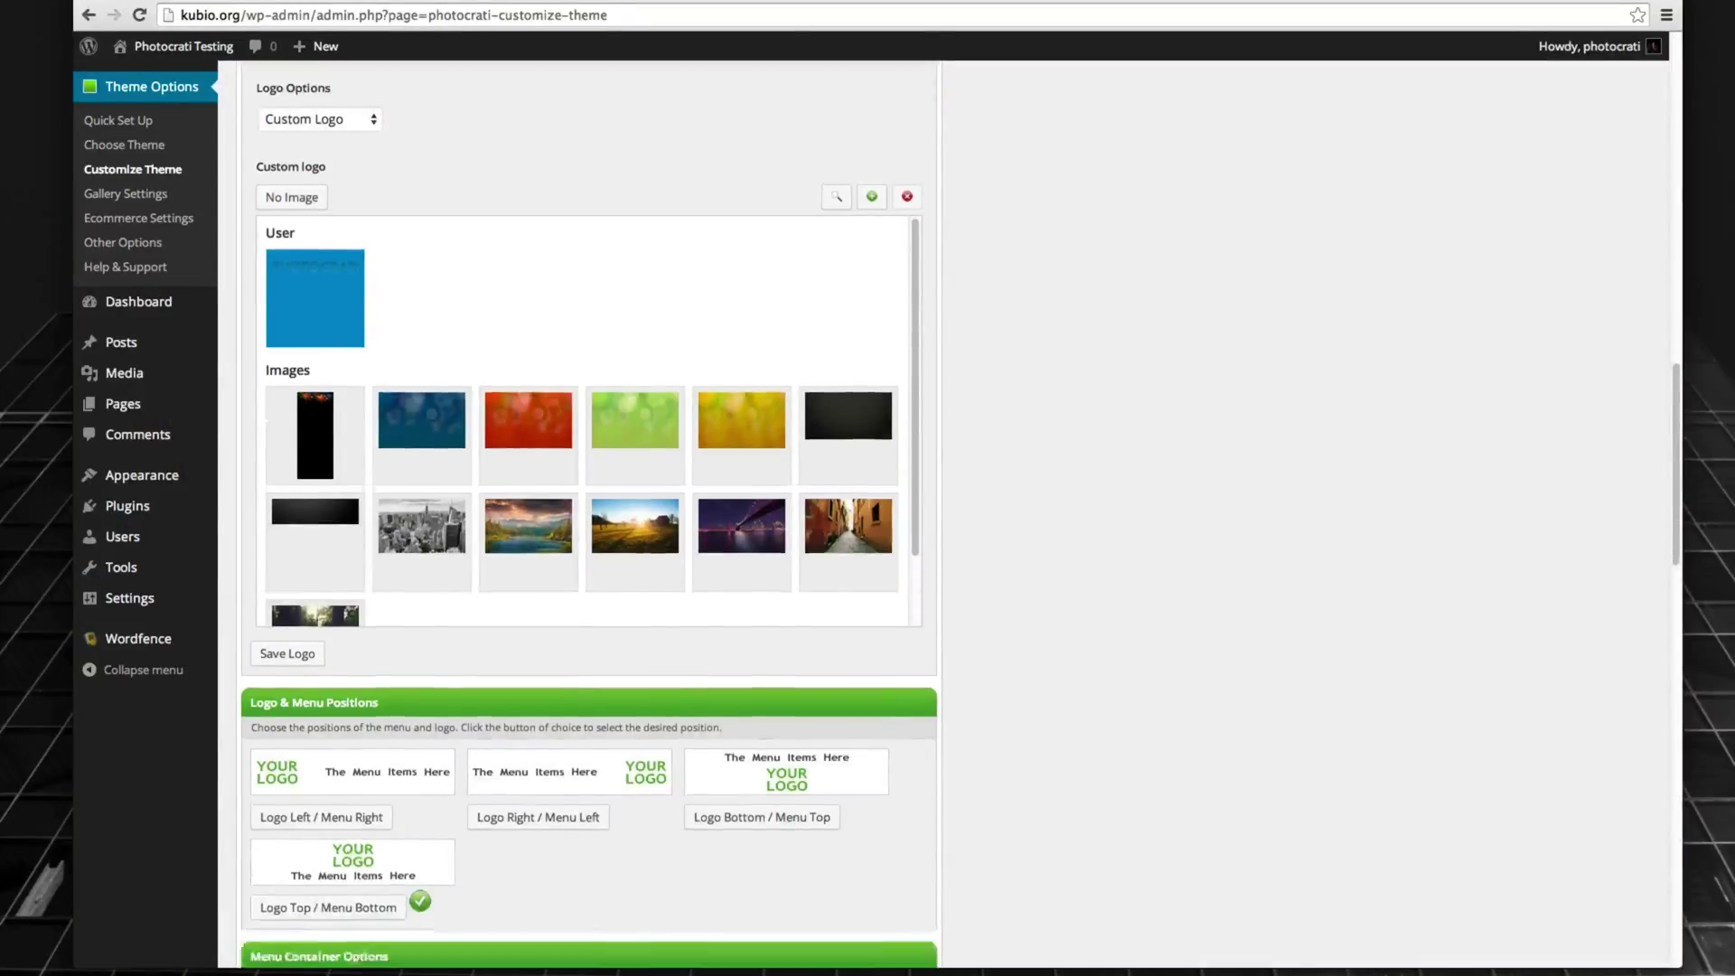
scroll(810, 151, down, 4)
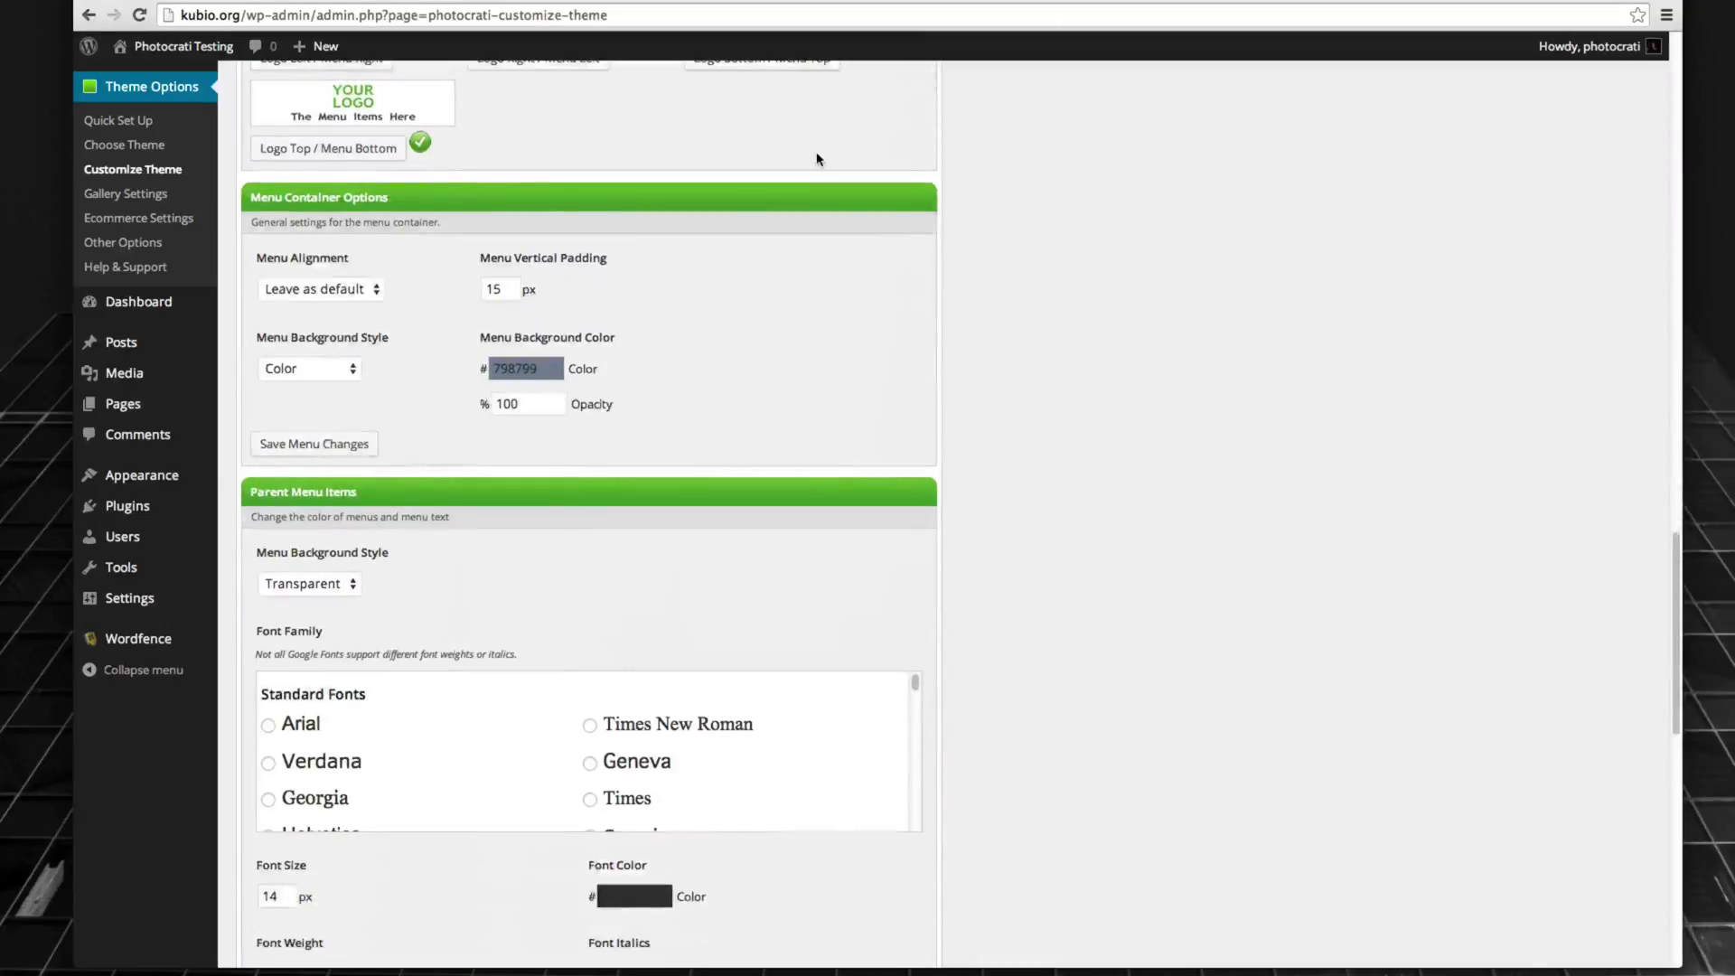